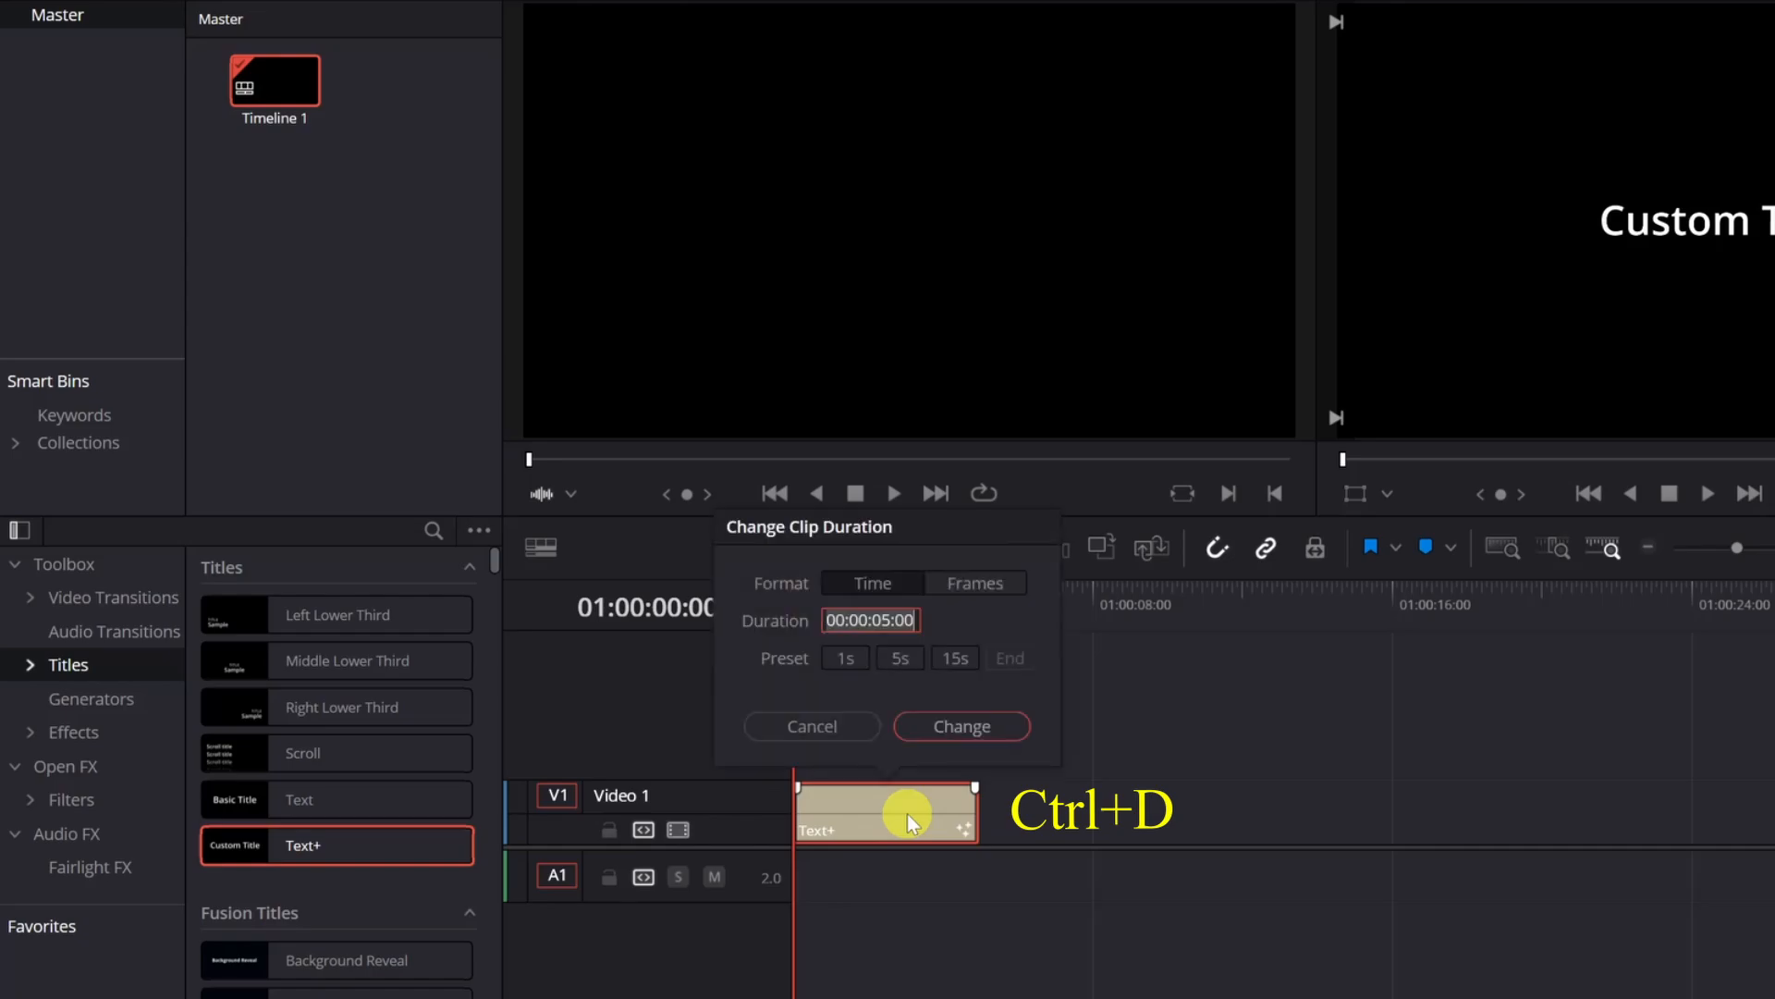
Set the Text+ clip's duration to 10 seconds.
key(Left)
key(Left)
key(Left)
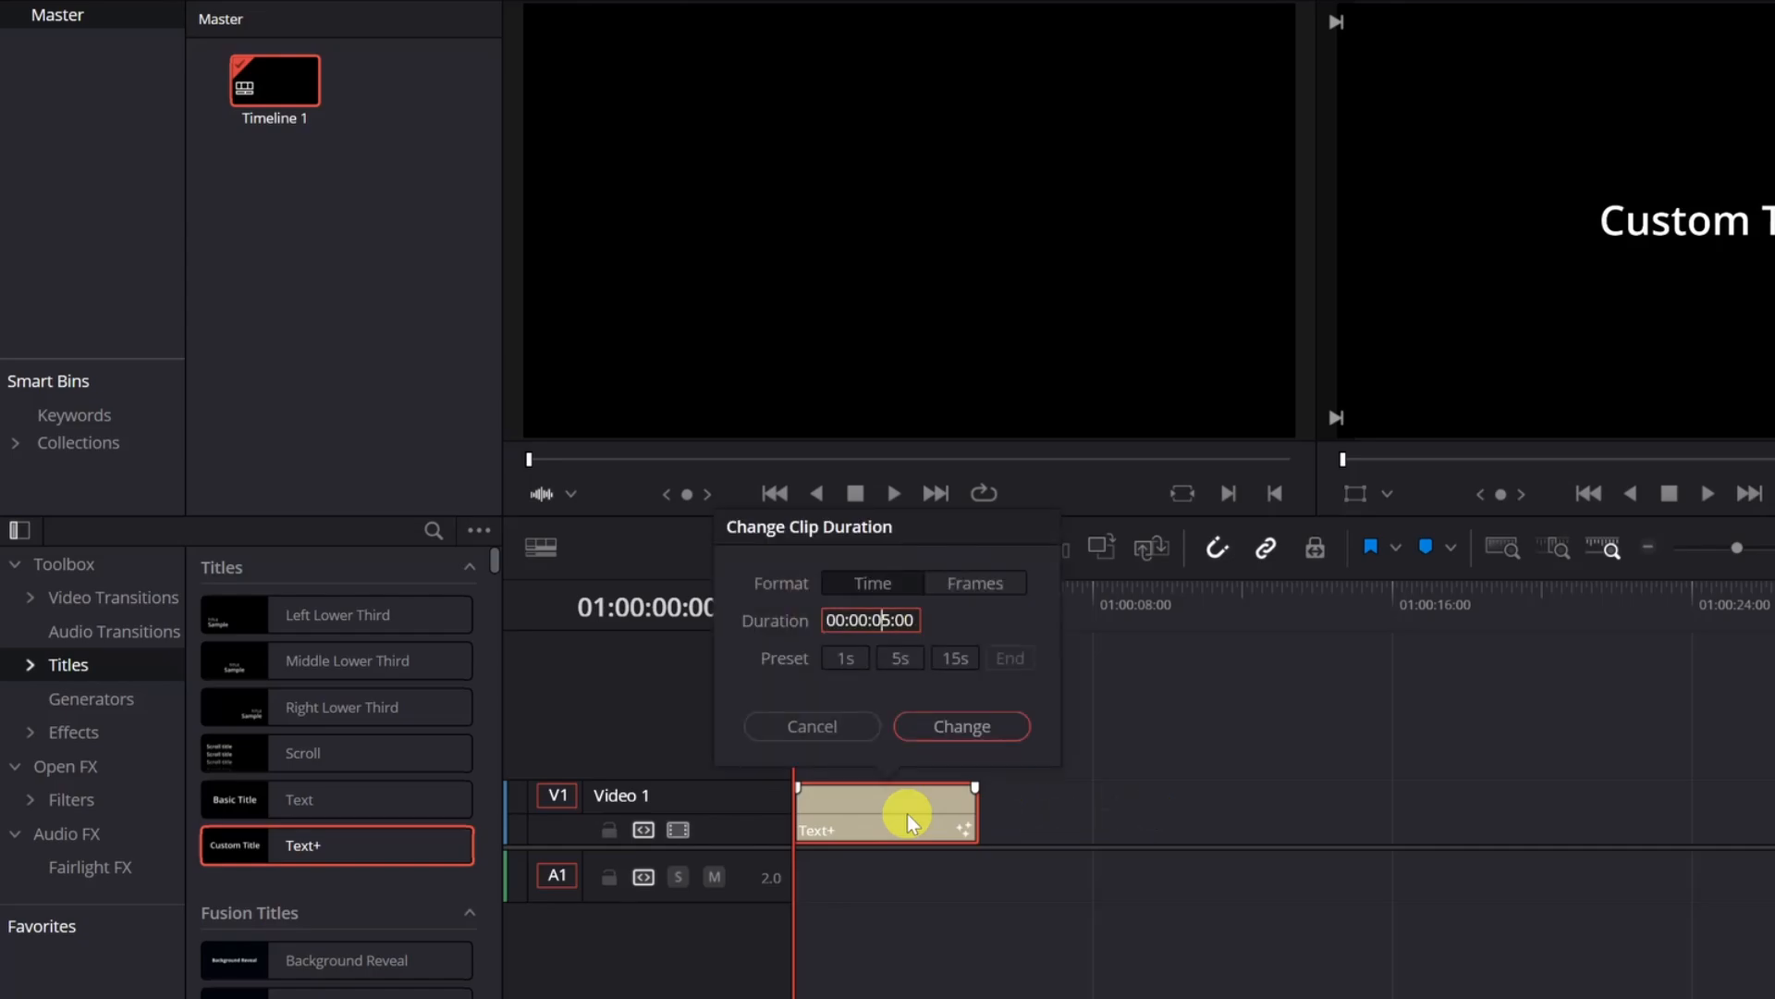
key(Delete)
key(Delete)
text(19)
key(BackSpace)
key(Return)
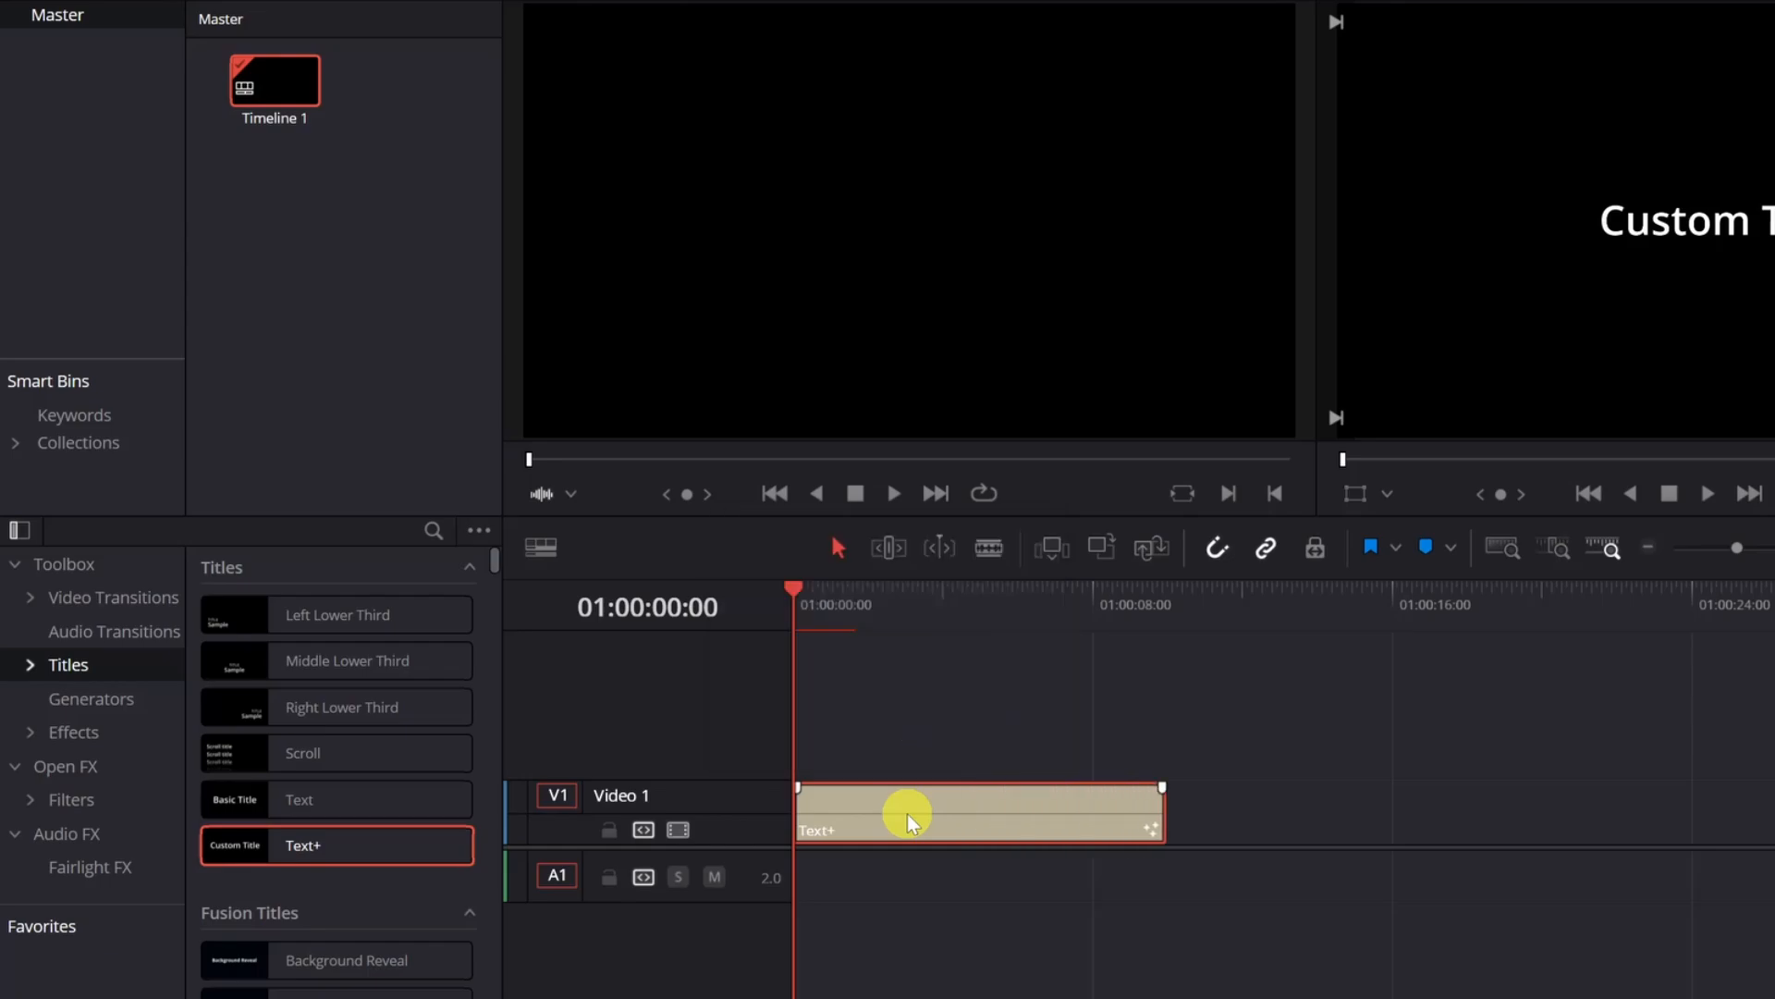
Open the Text+ clip on the Fusion page and turn off the viewer's Checker Underlay.
right_click(907, 814)
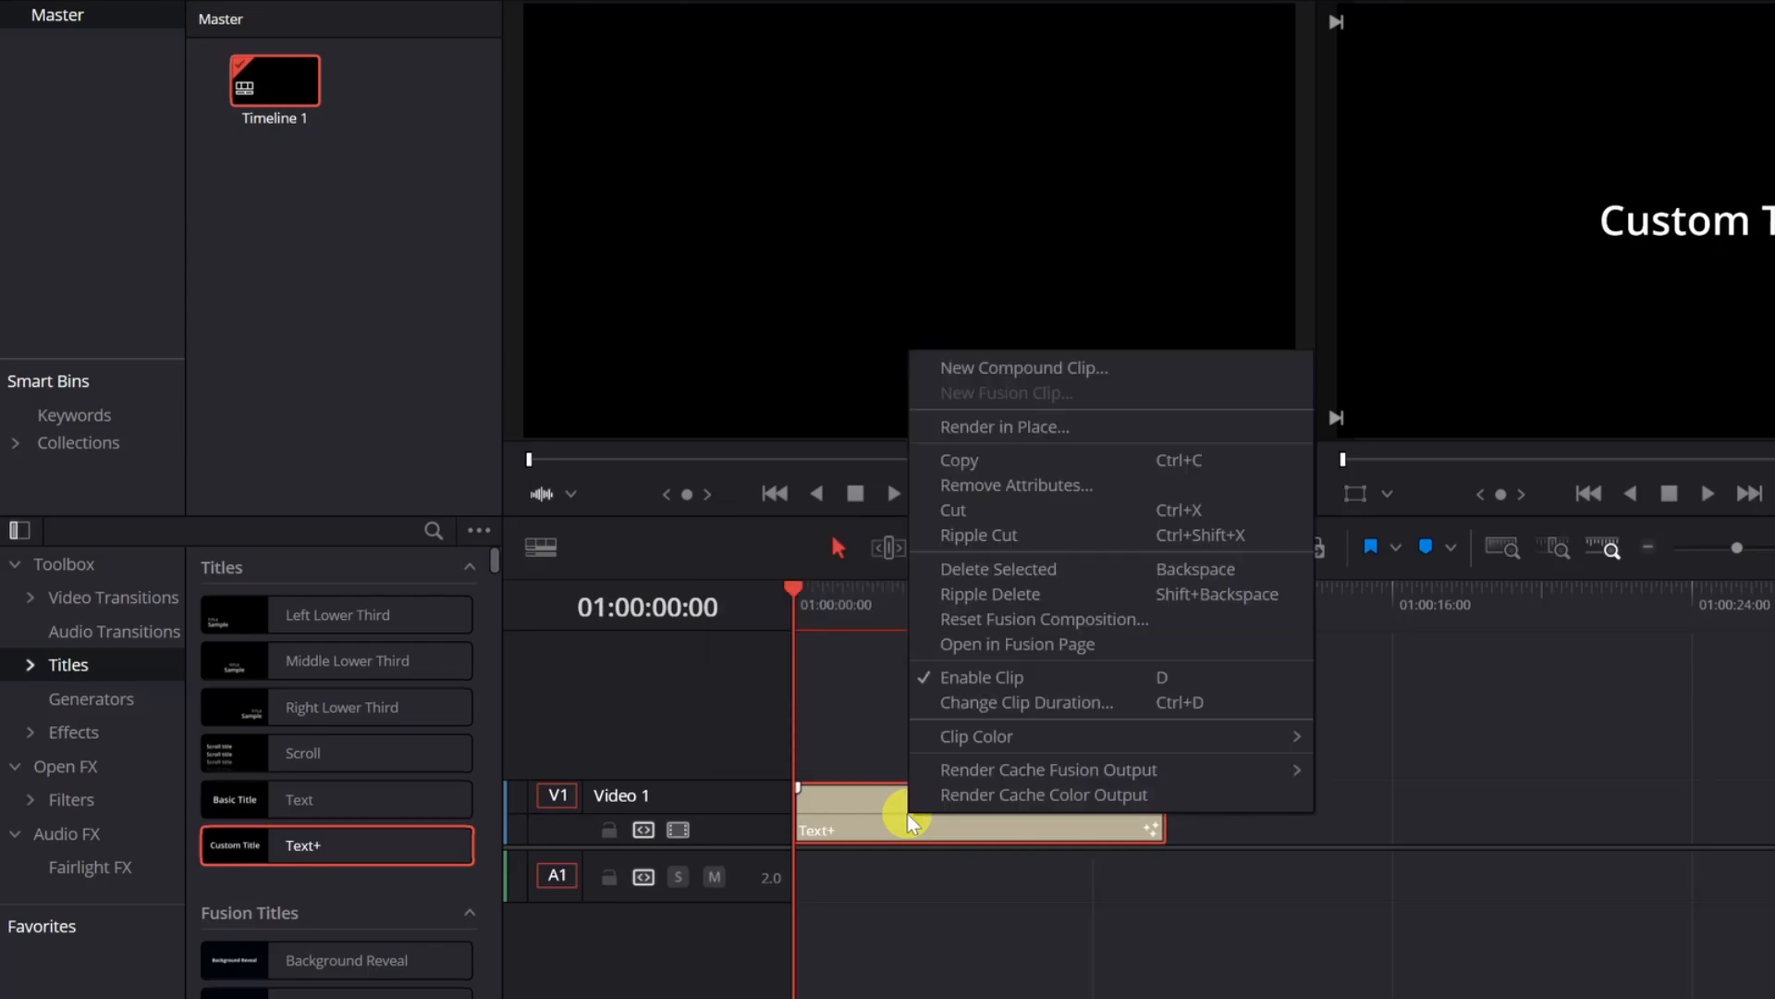
click(1076, 648)
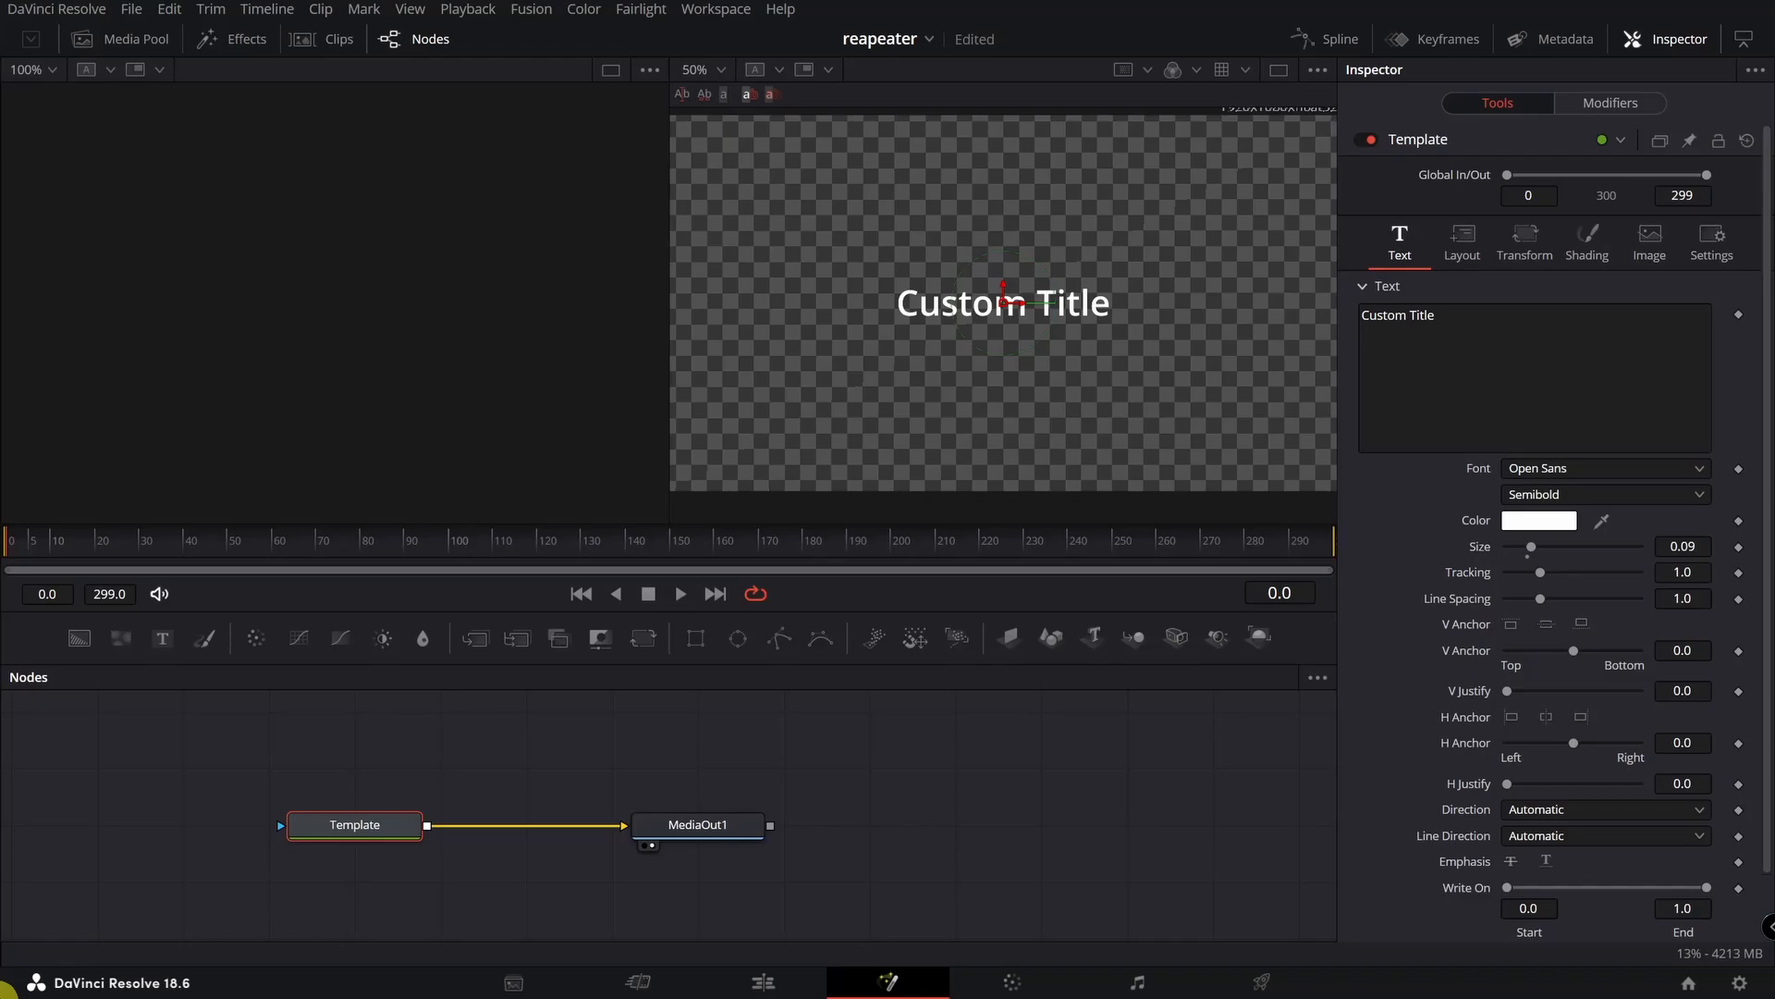
click(1058, 209)
click(1318, 69)
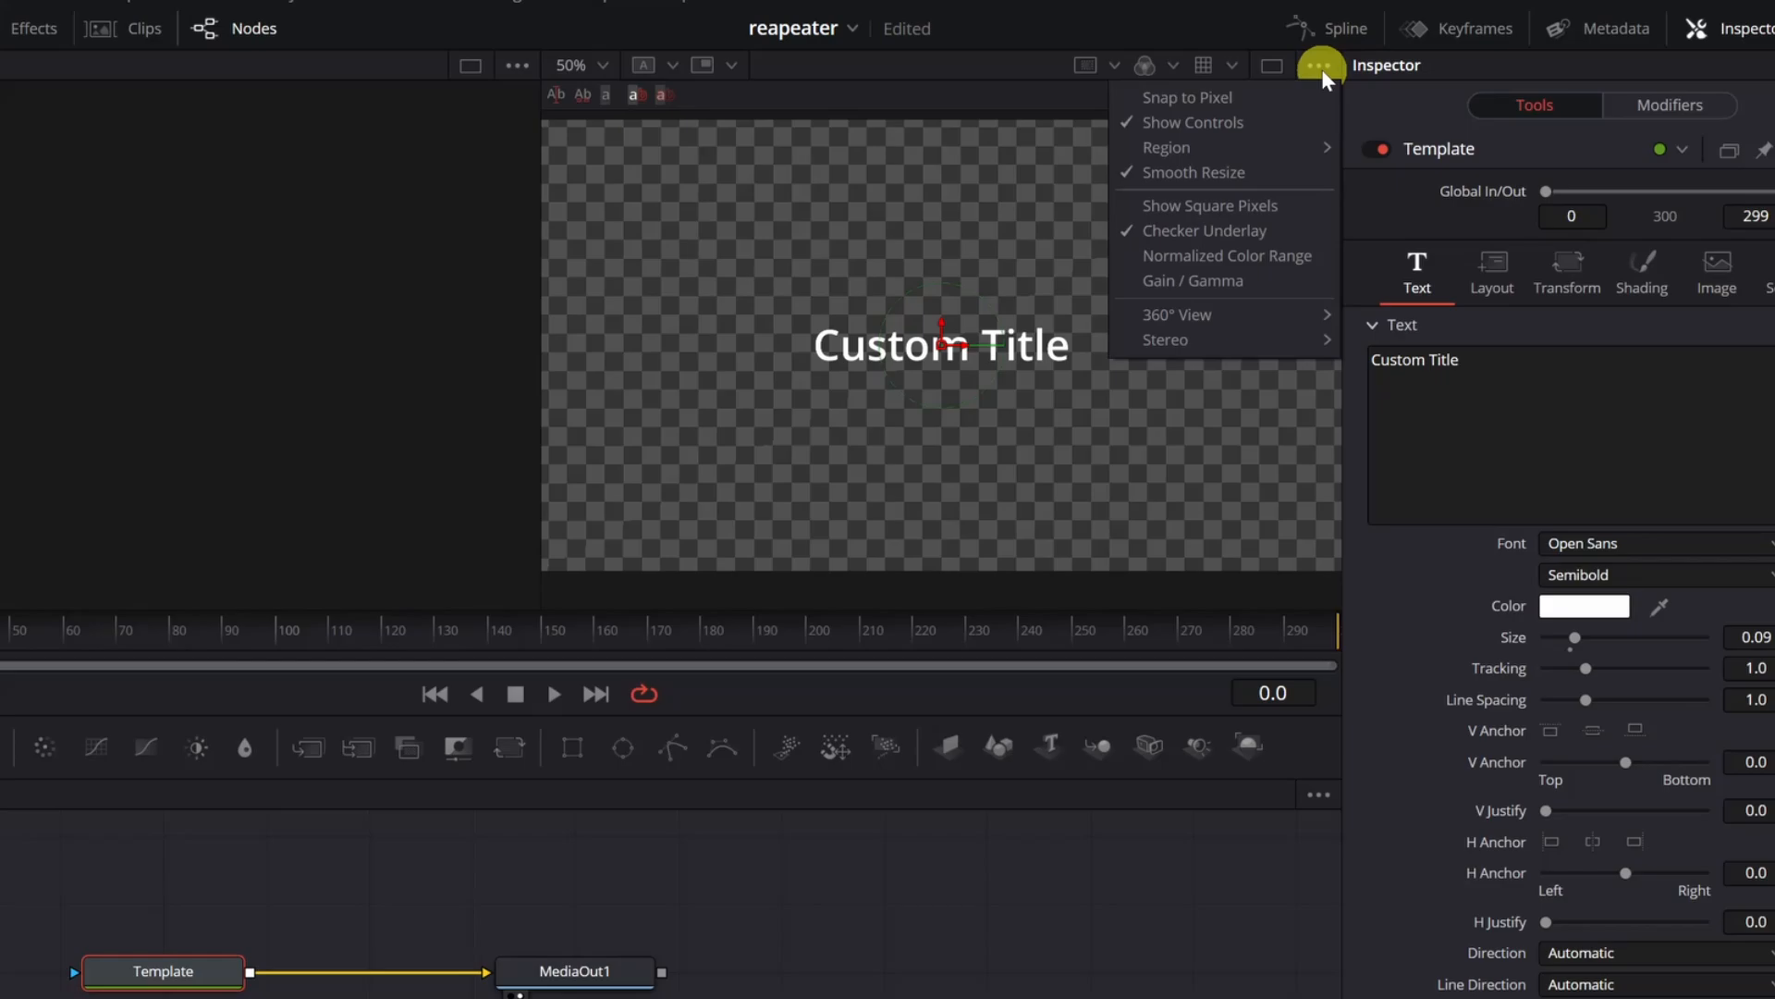
click(1246, 236)
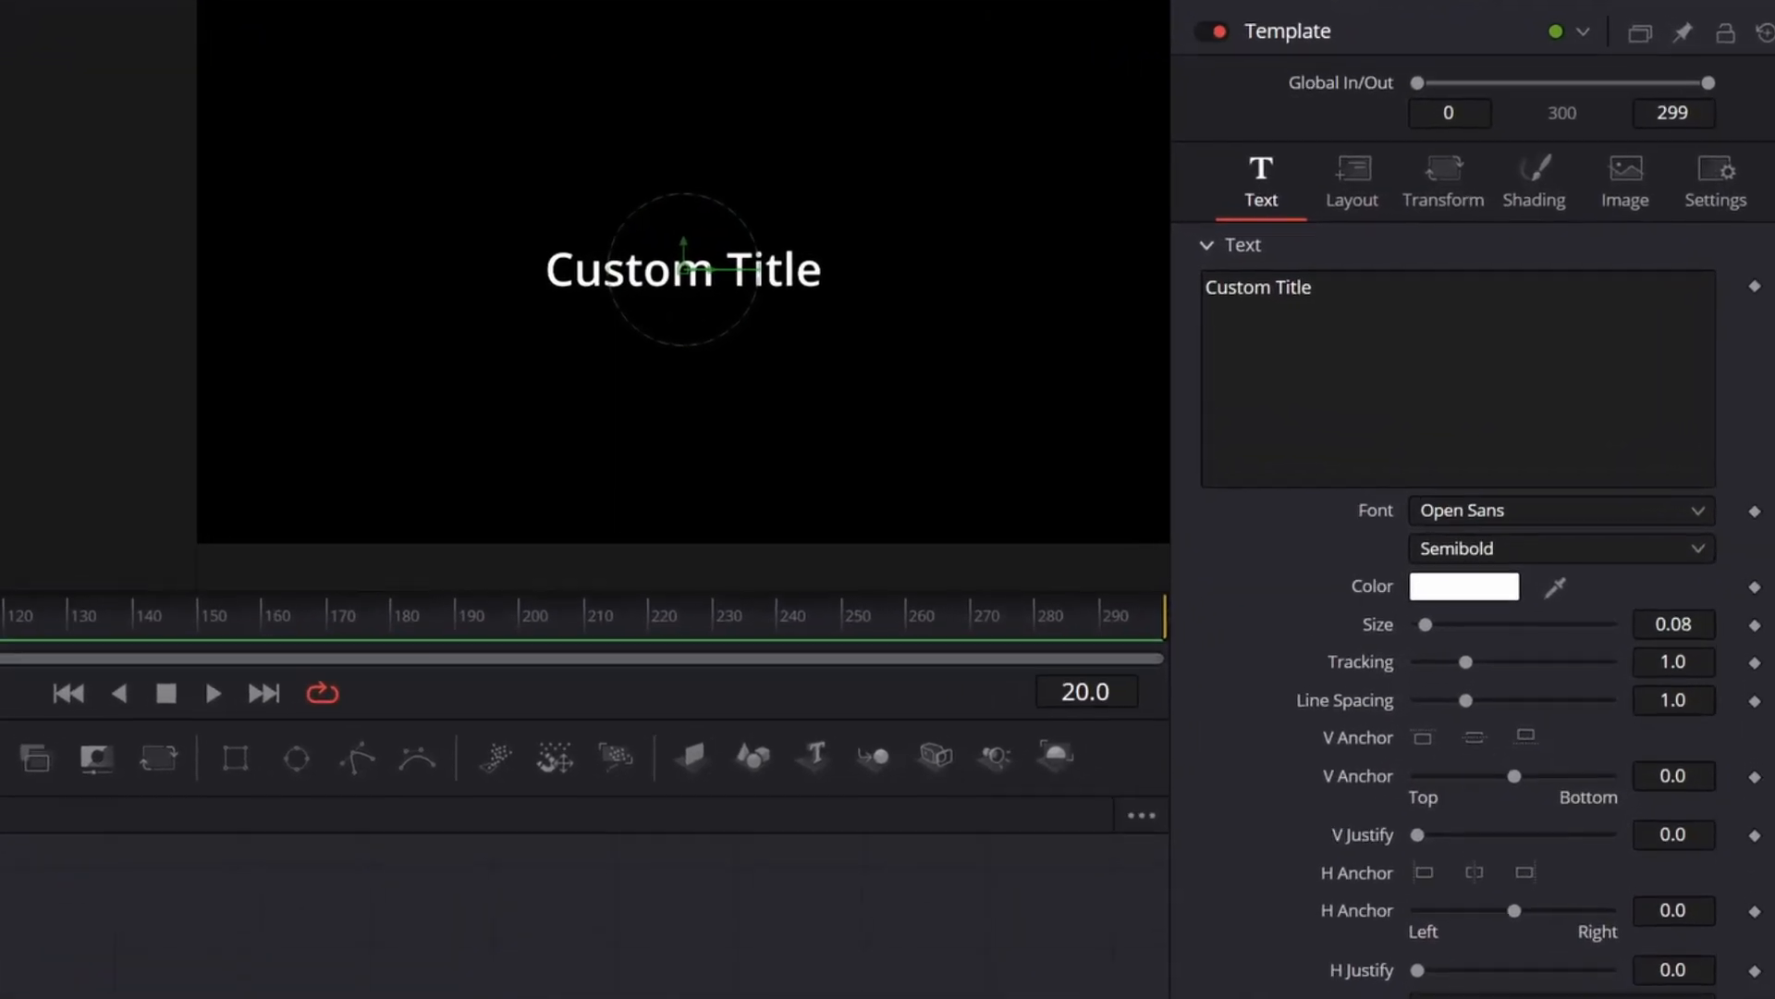
Replace the title text in the Template node with "STOP".
click(1394, 297)
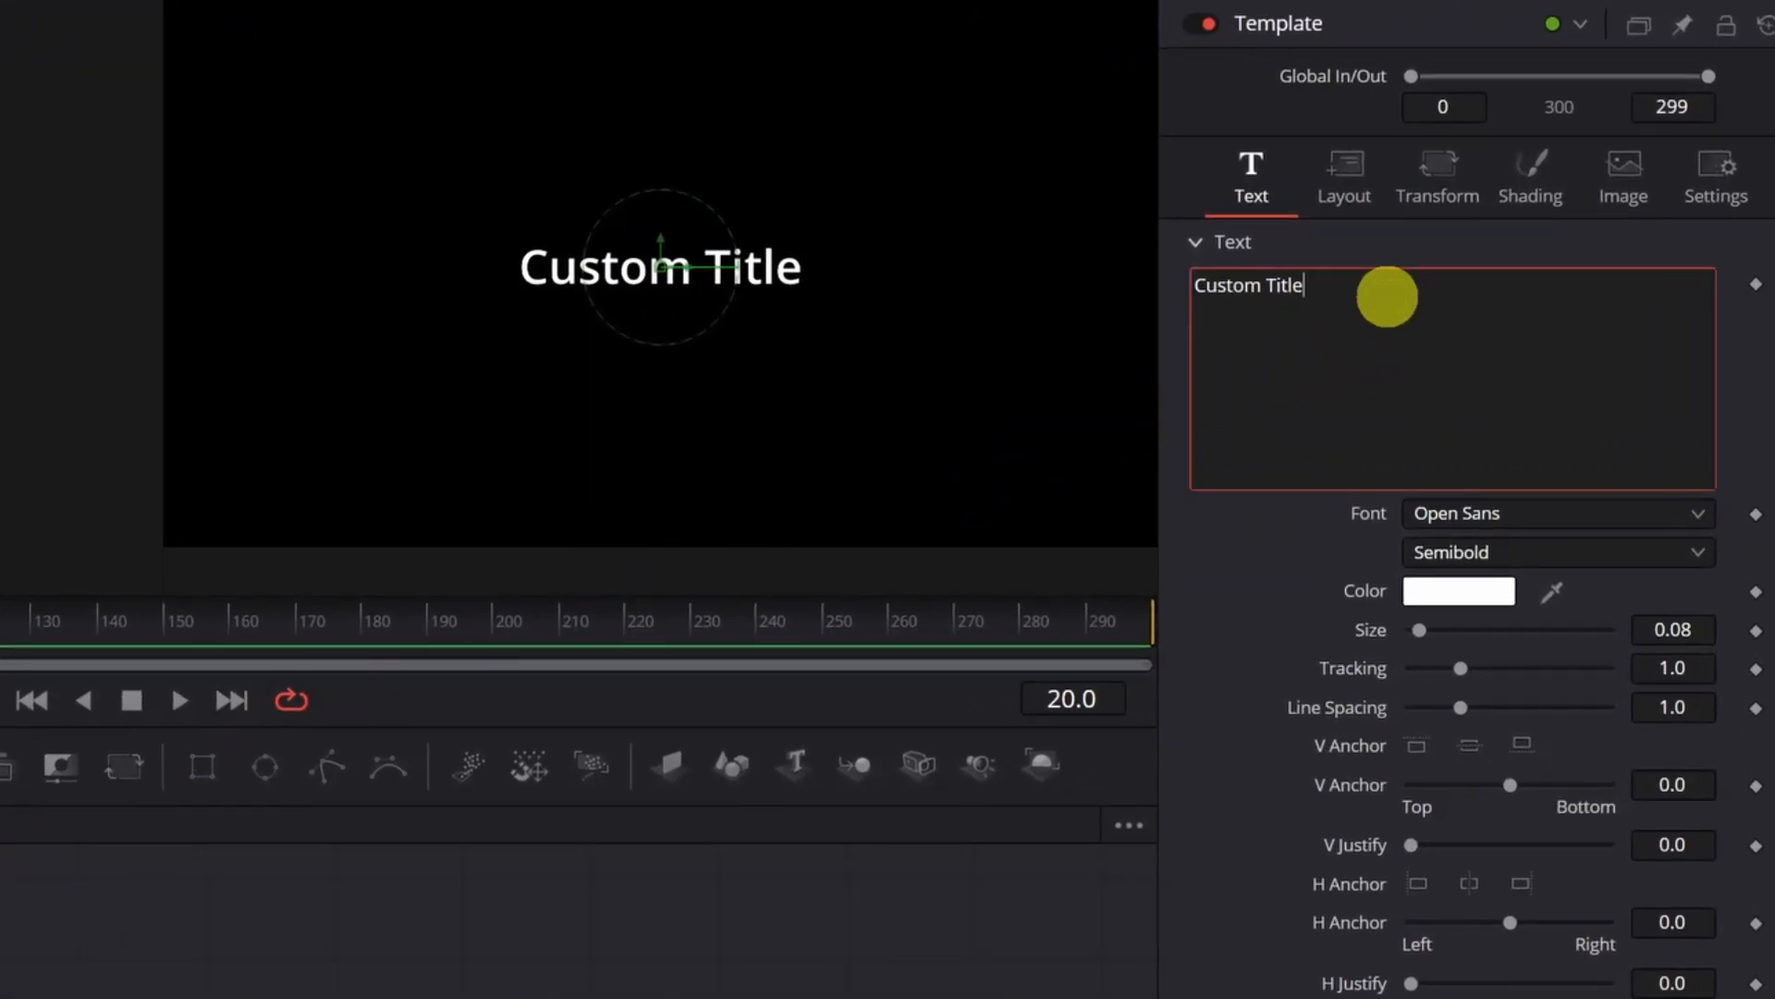
key(BackSpace)
key(BackSpace)
key(BackSpace)
key(BackSpace)
key(BackSpace)
key(BackSpace)
key(BackSpace)
key(BackSpace)
key(BackSpace)
key(BackSpace)
key(BackSpace)
key(BackSpace)
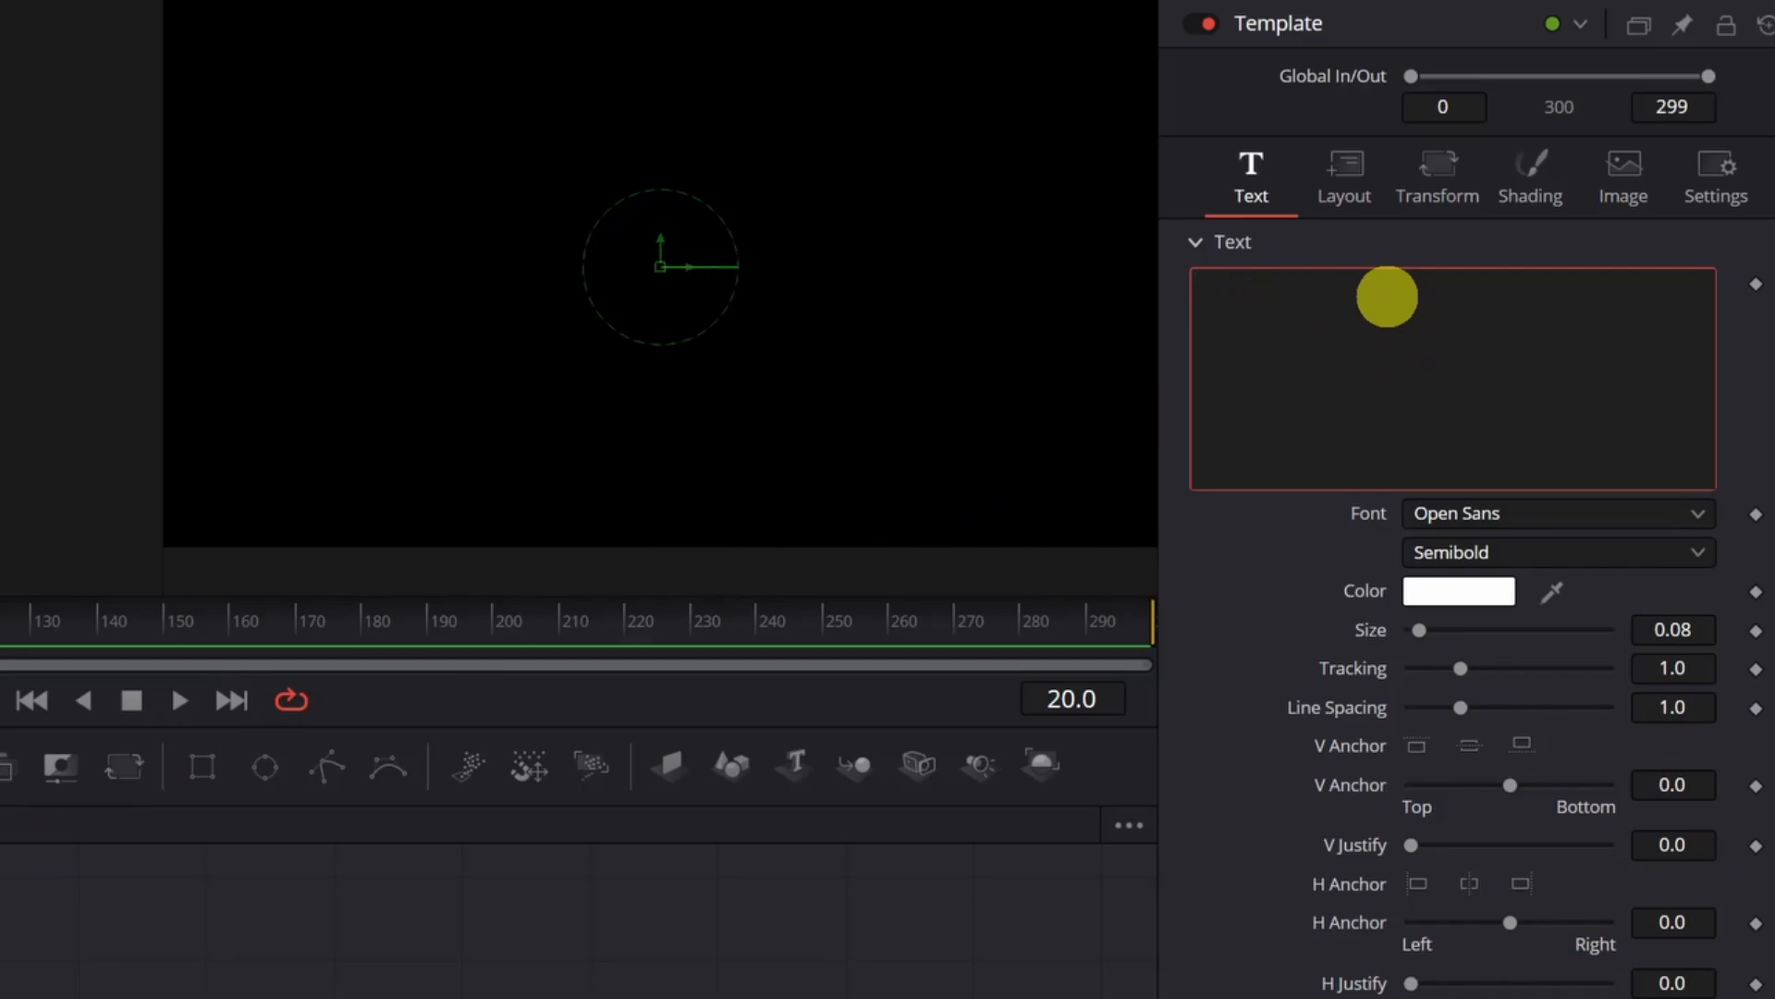
text(STOP)
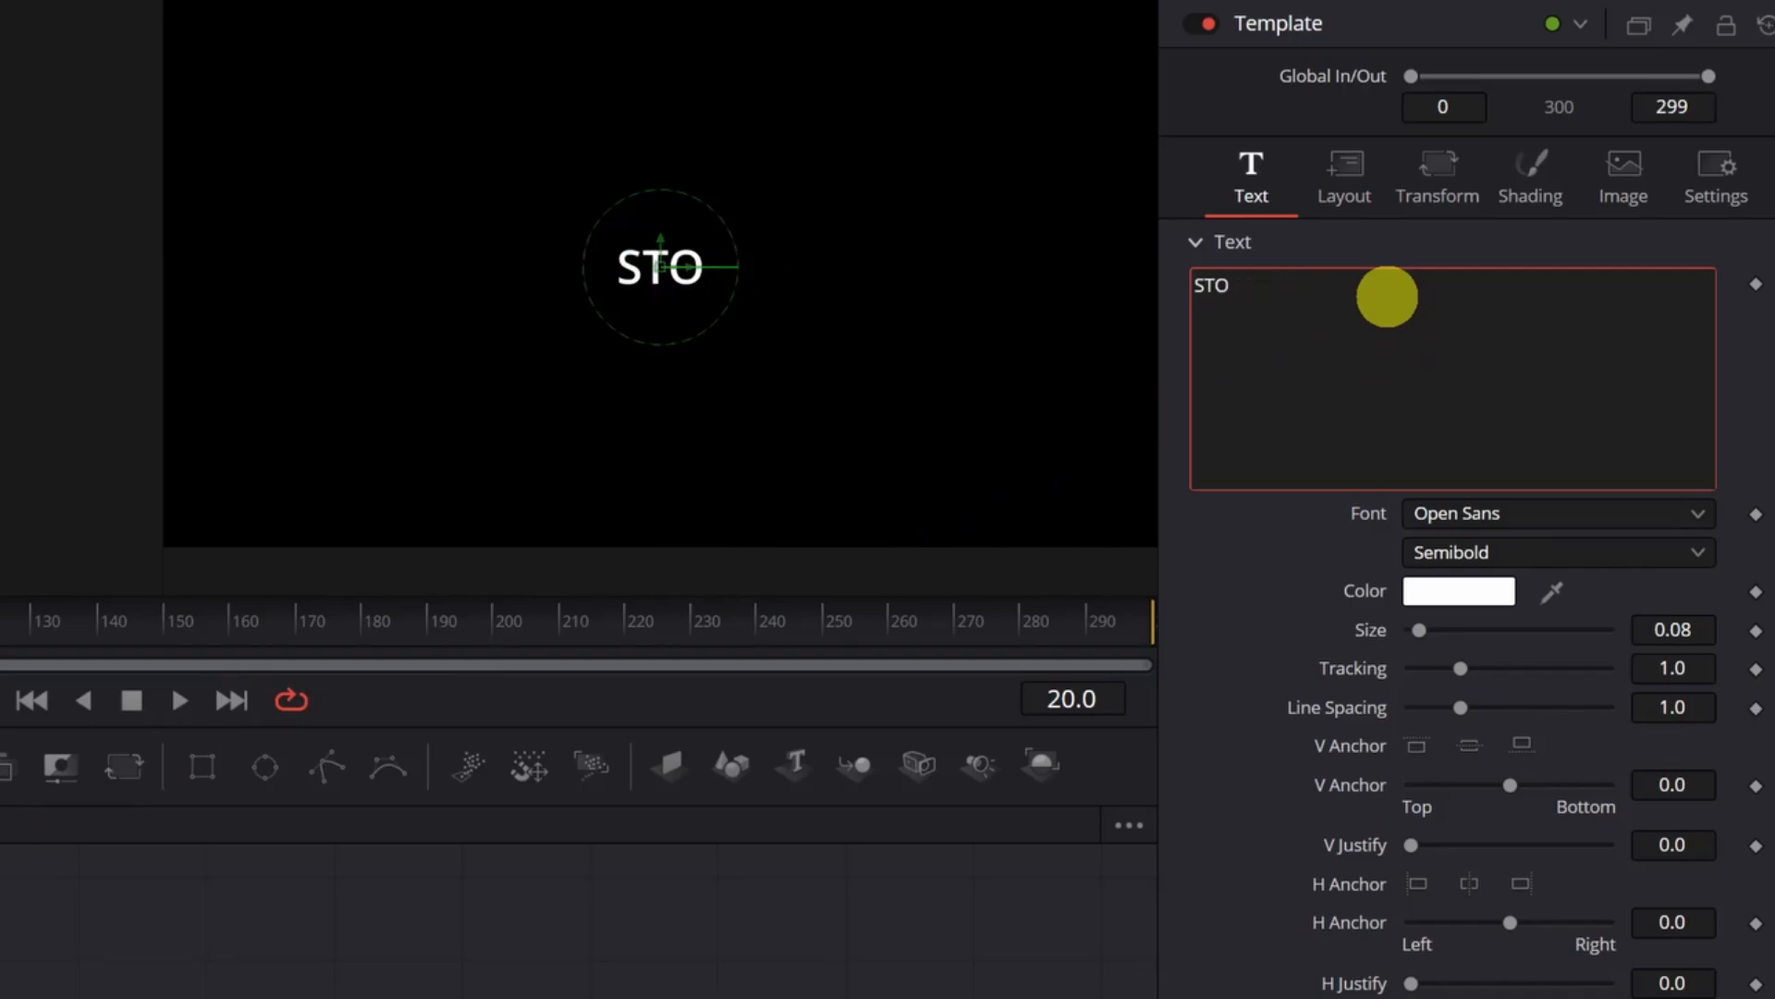
Change the text color to the basic dark red #aa0000.
click(1447, 592)
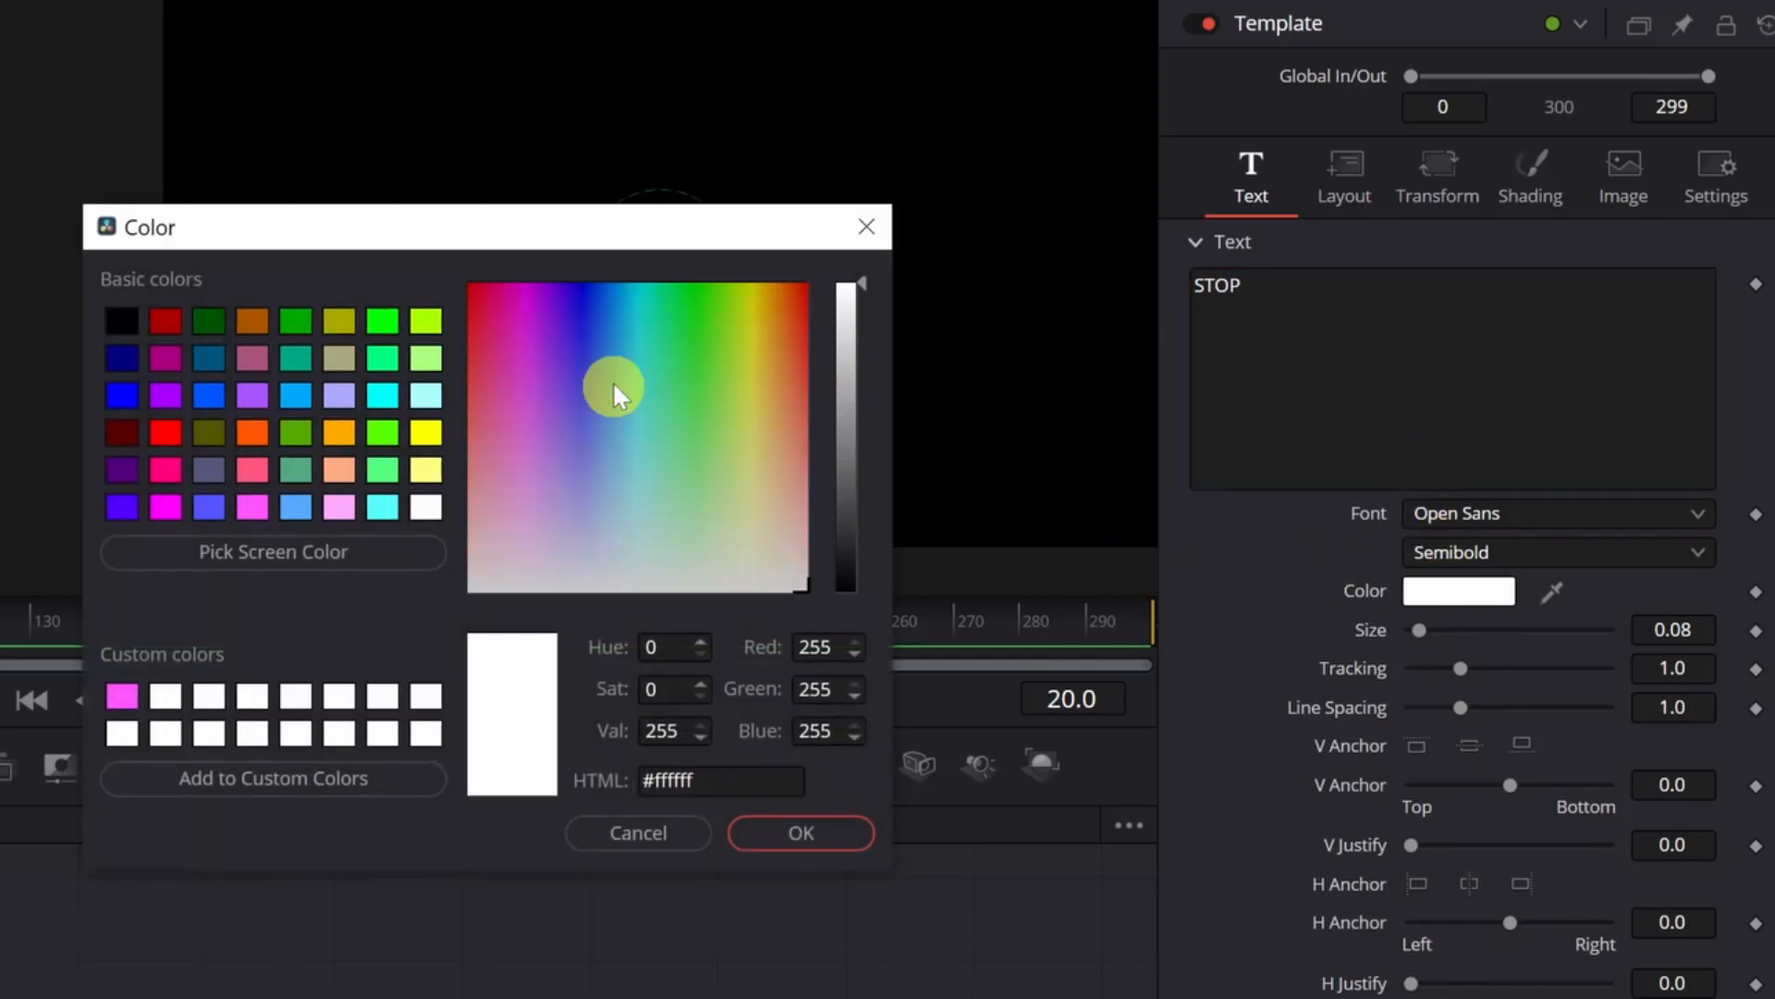
click(153, 316)
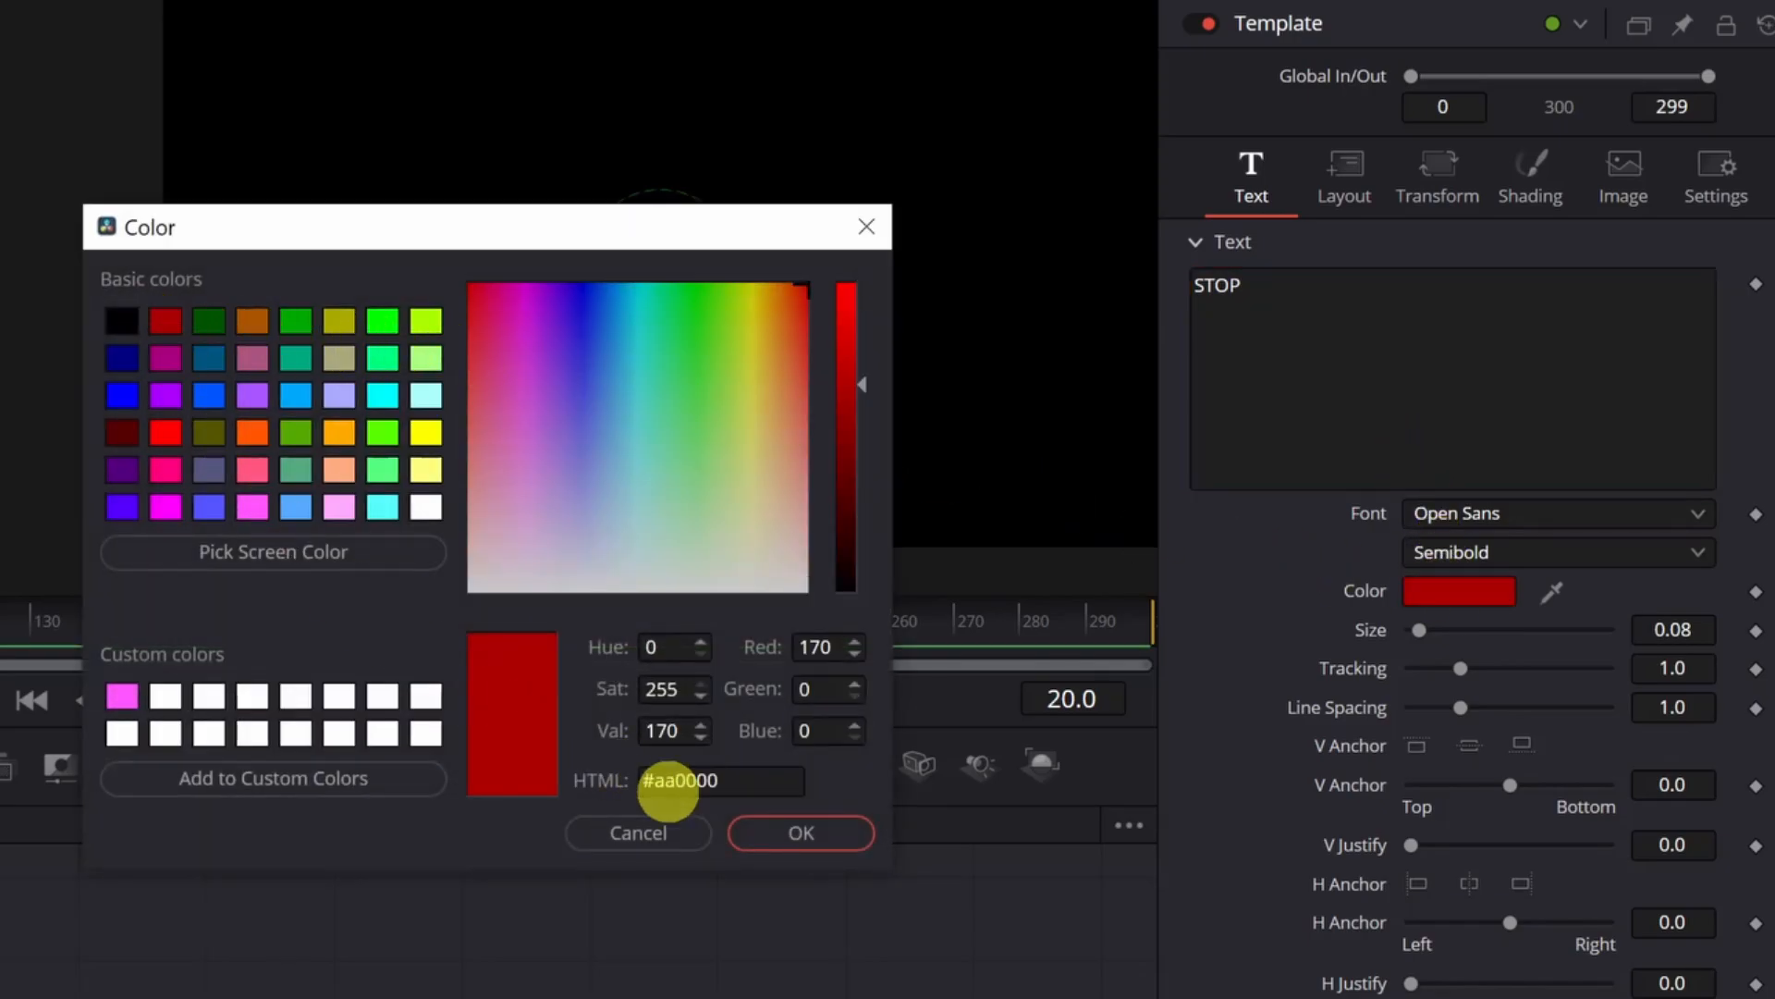
click(796, 827)
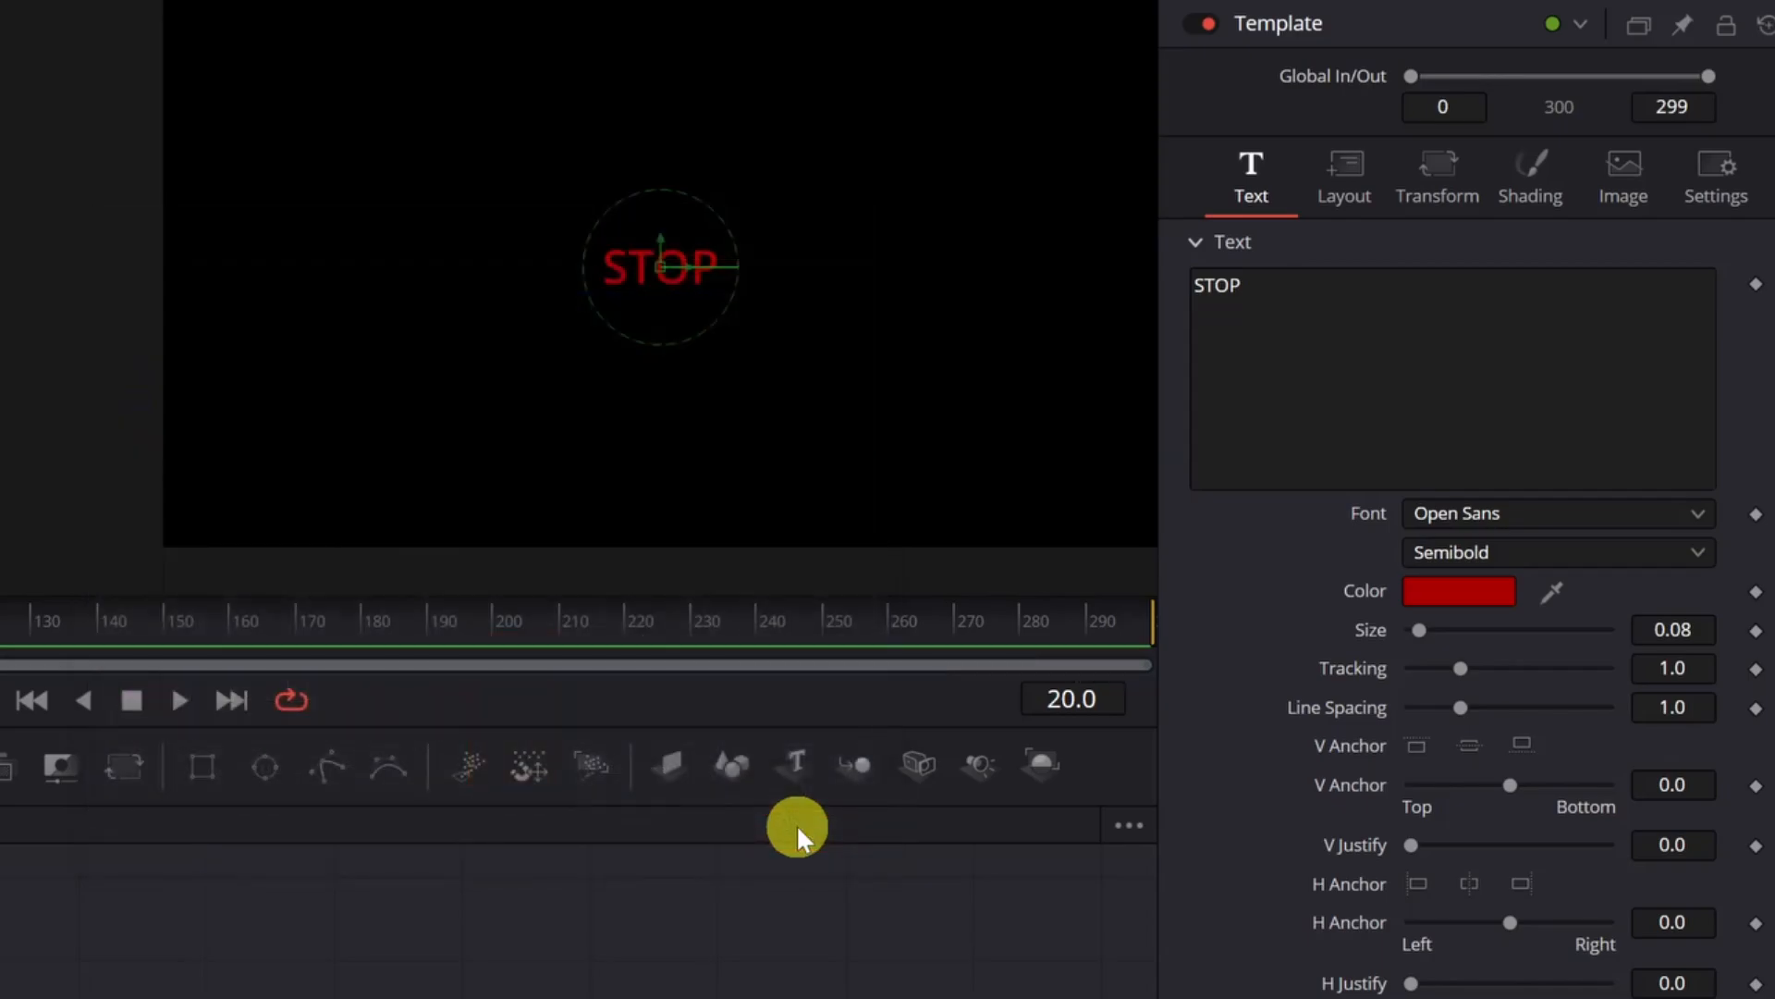
Set the text Size to 0.2 in the Template node.
click(1676, 629)
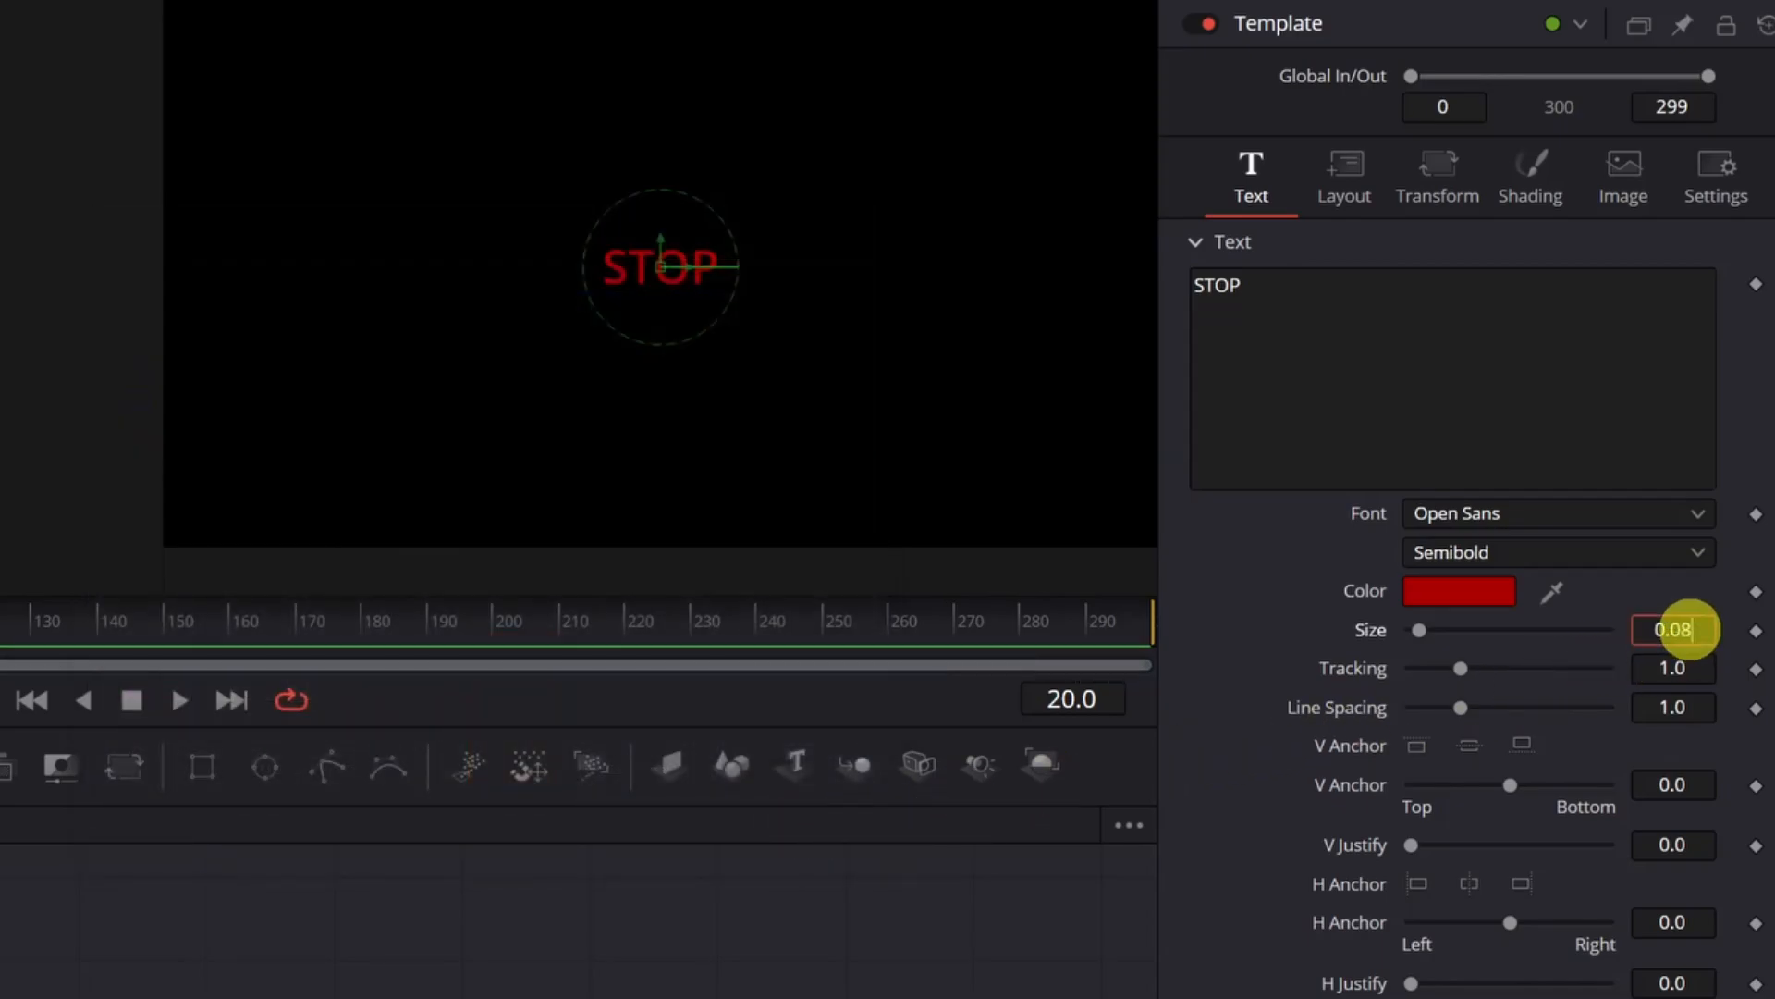
key(Left)
key(Left)
key(Delete)
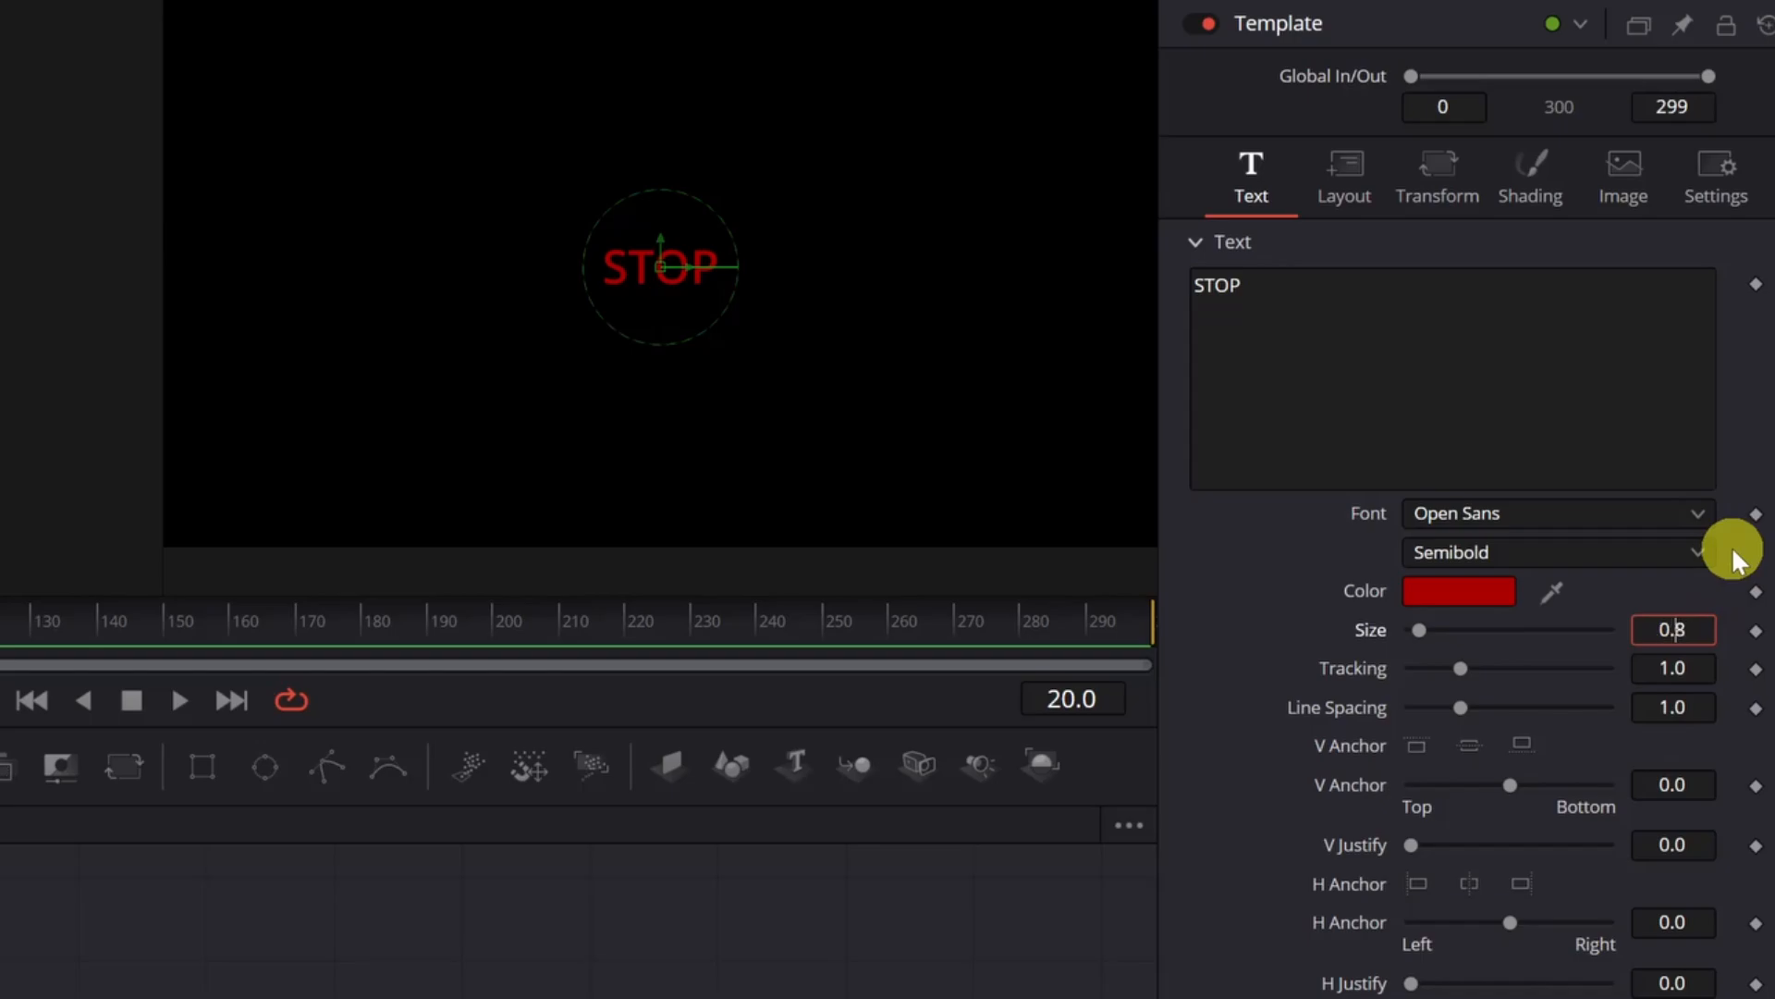
key(Delete)
text(2)
key(Tab)
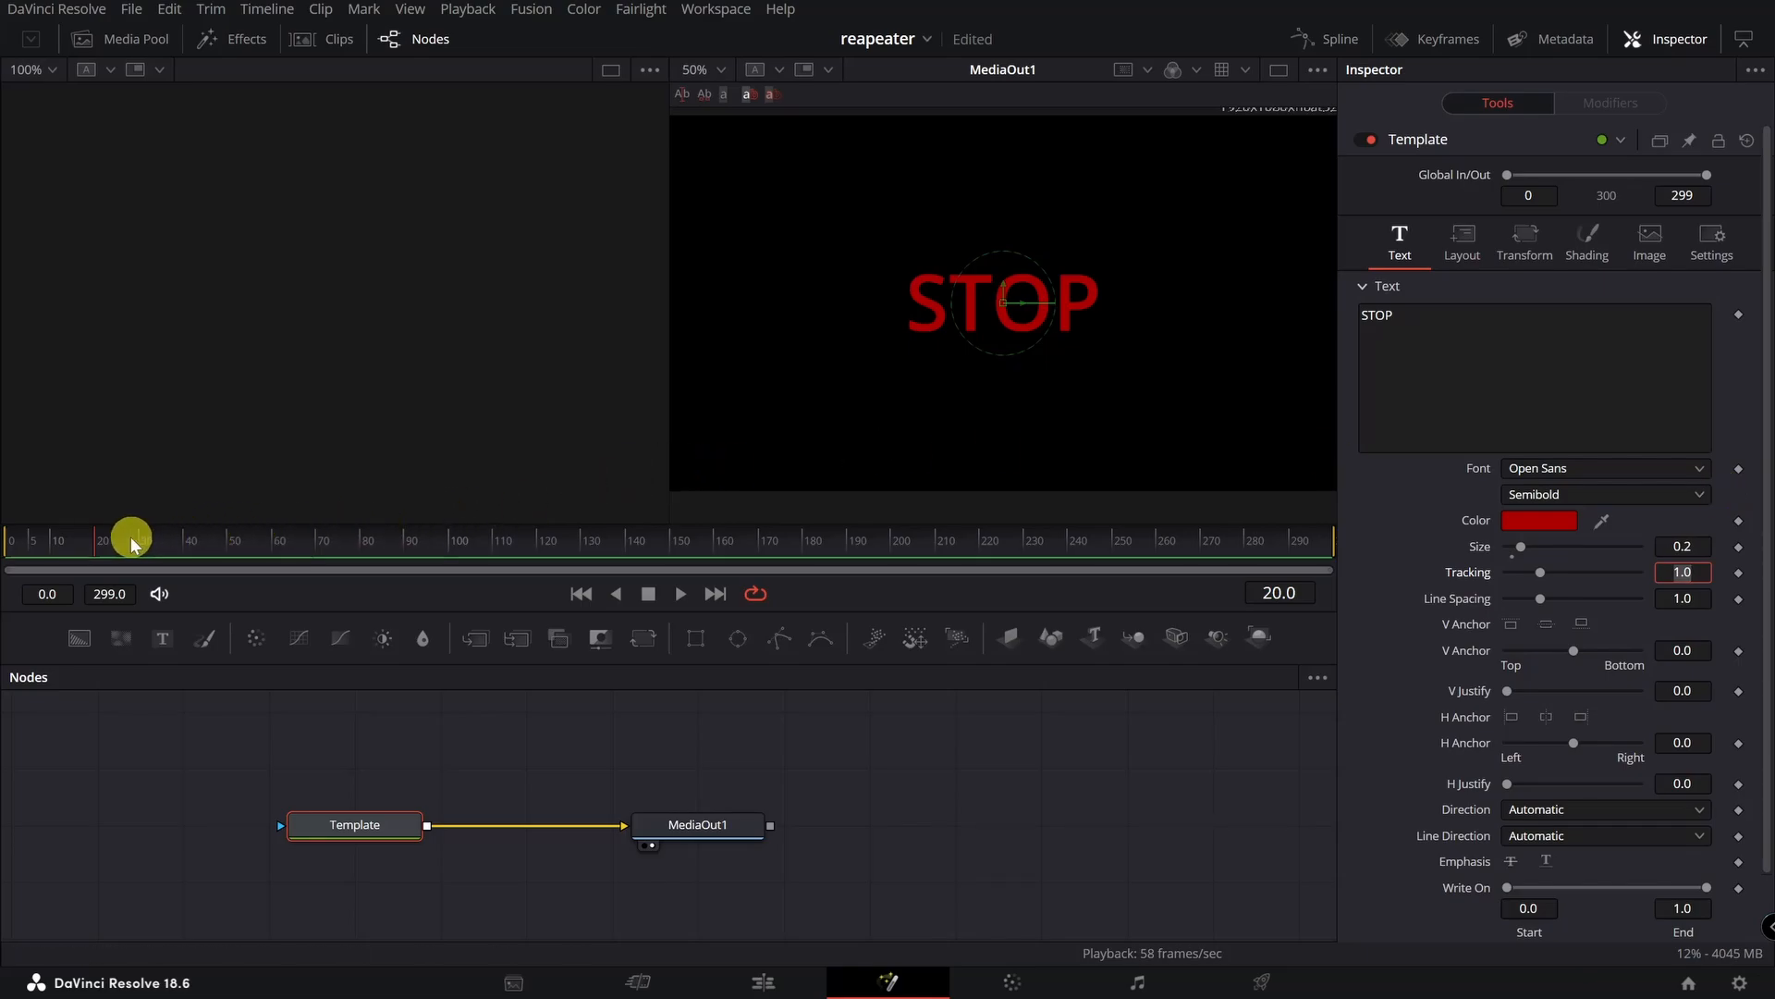
Add a keyframe for the text Size at frame 0.
drag(94, 543, 4, 548)
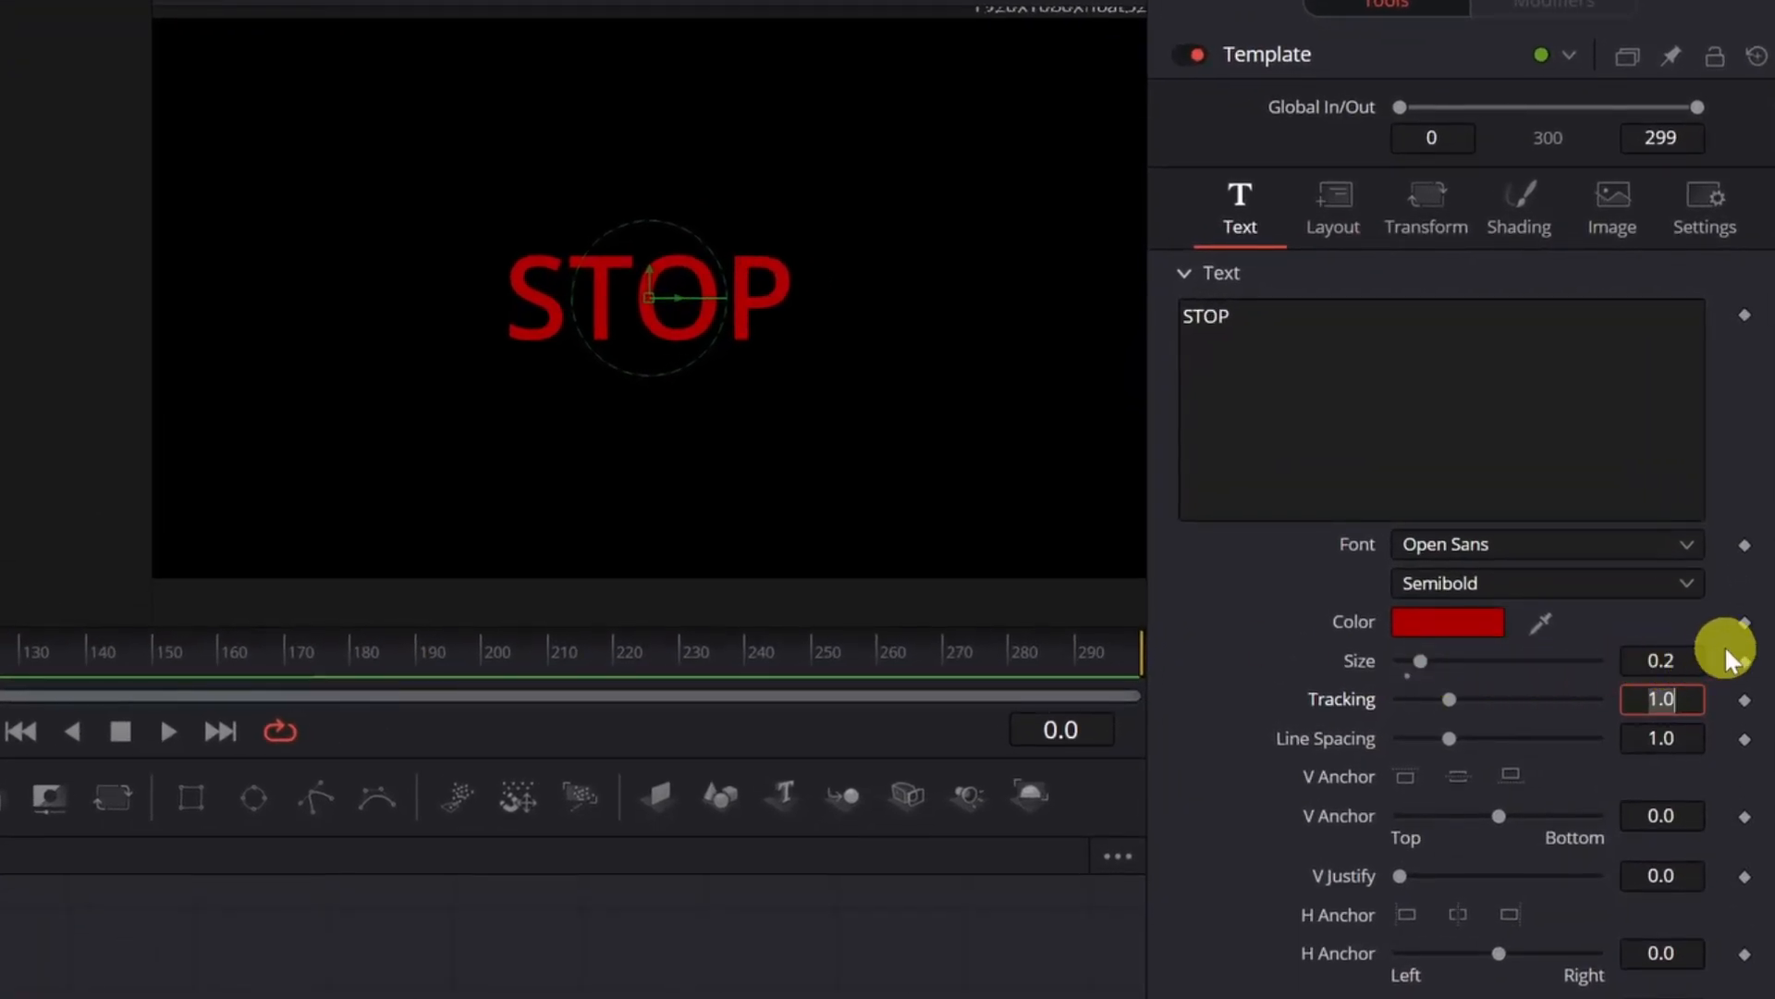
click(1745, 662)
click(1745, 662)
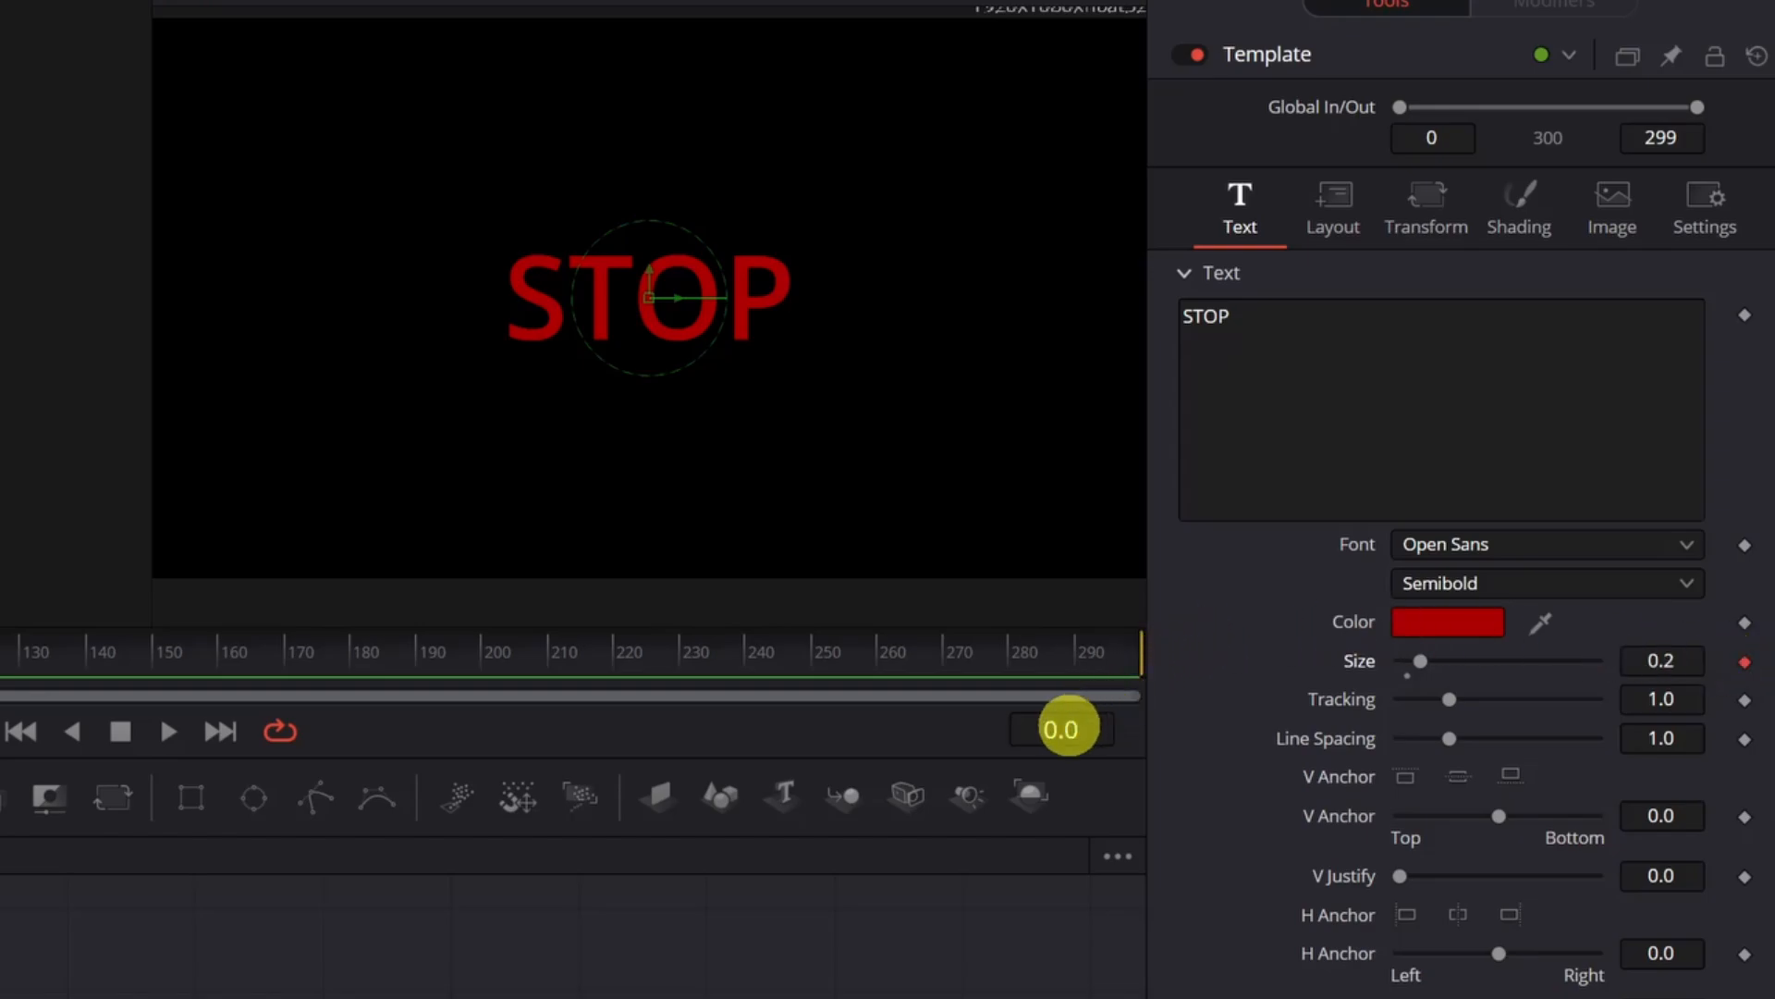
Go to frame 20 and set the text Size to 0.21 as the second keyframe.
click(1065, 728)
key(BackSpace)
key(BackSpace)
key(BackSpace)
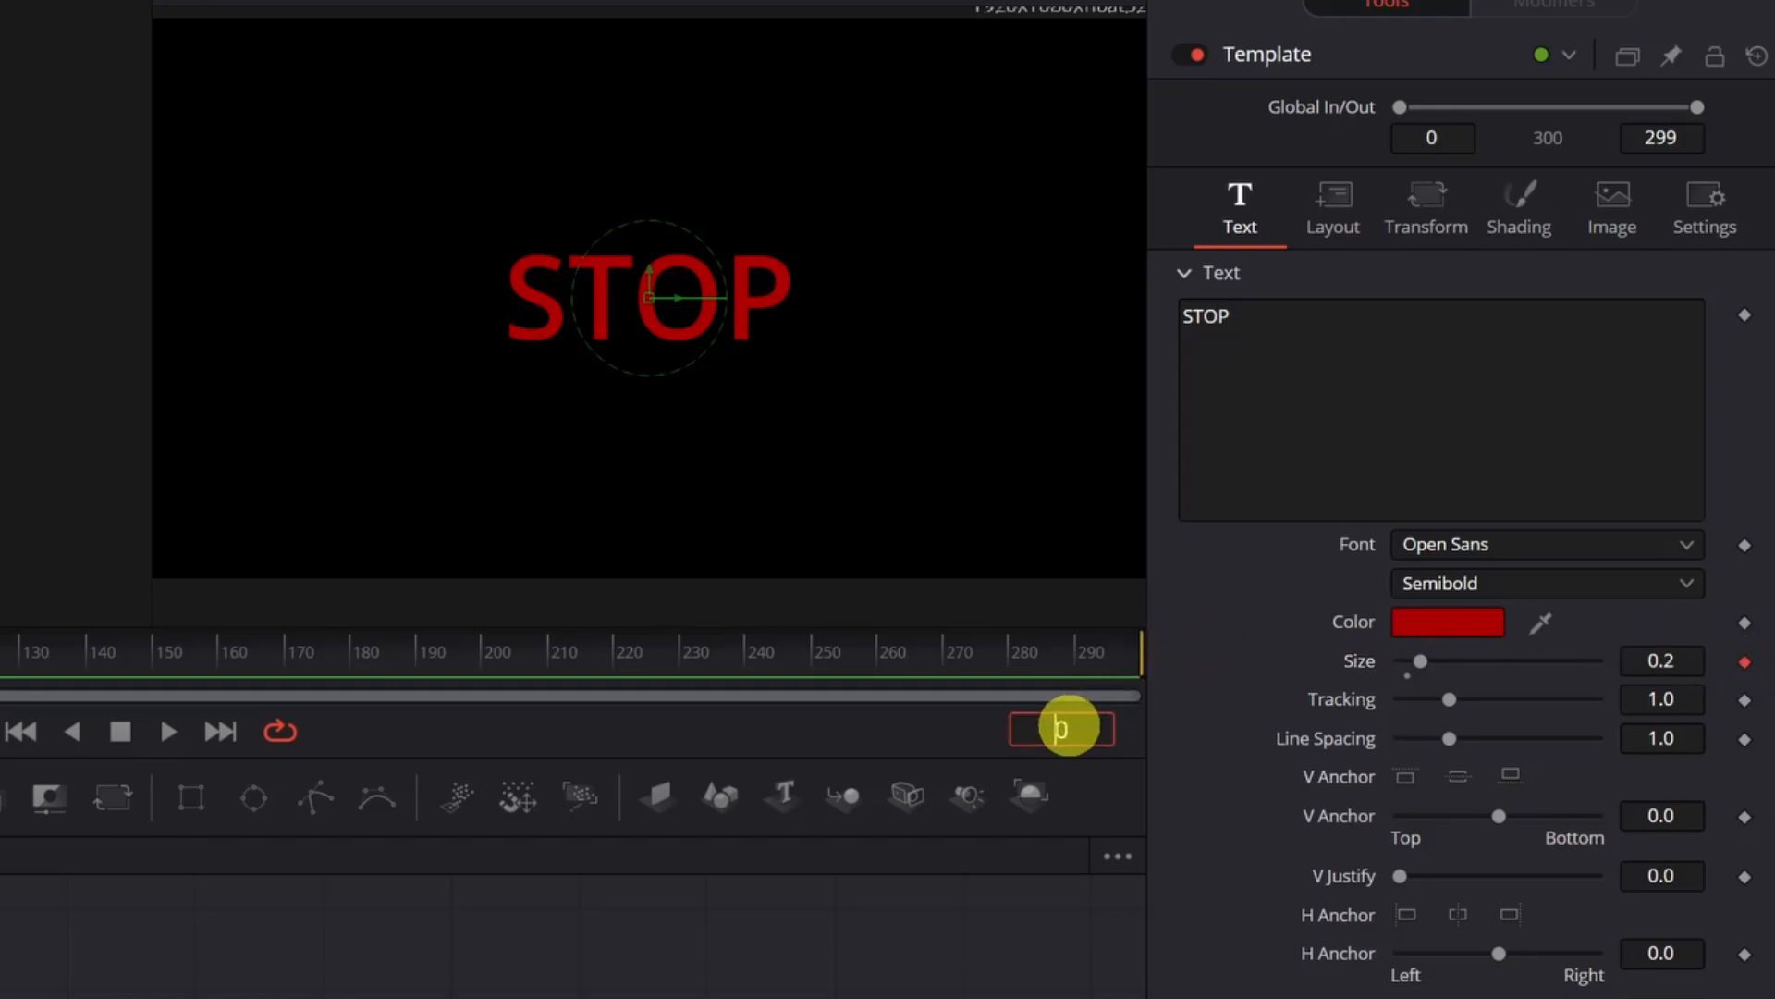
text(20)
key(Return)
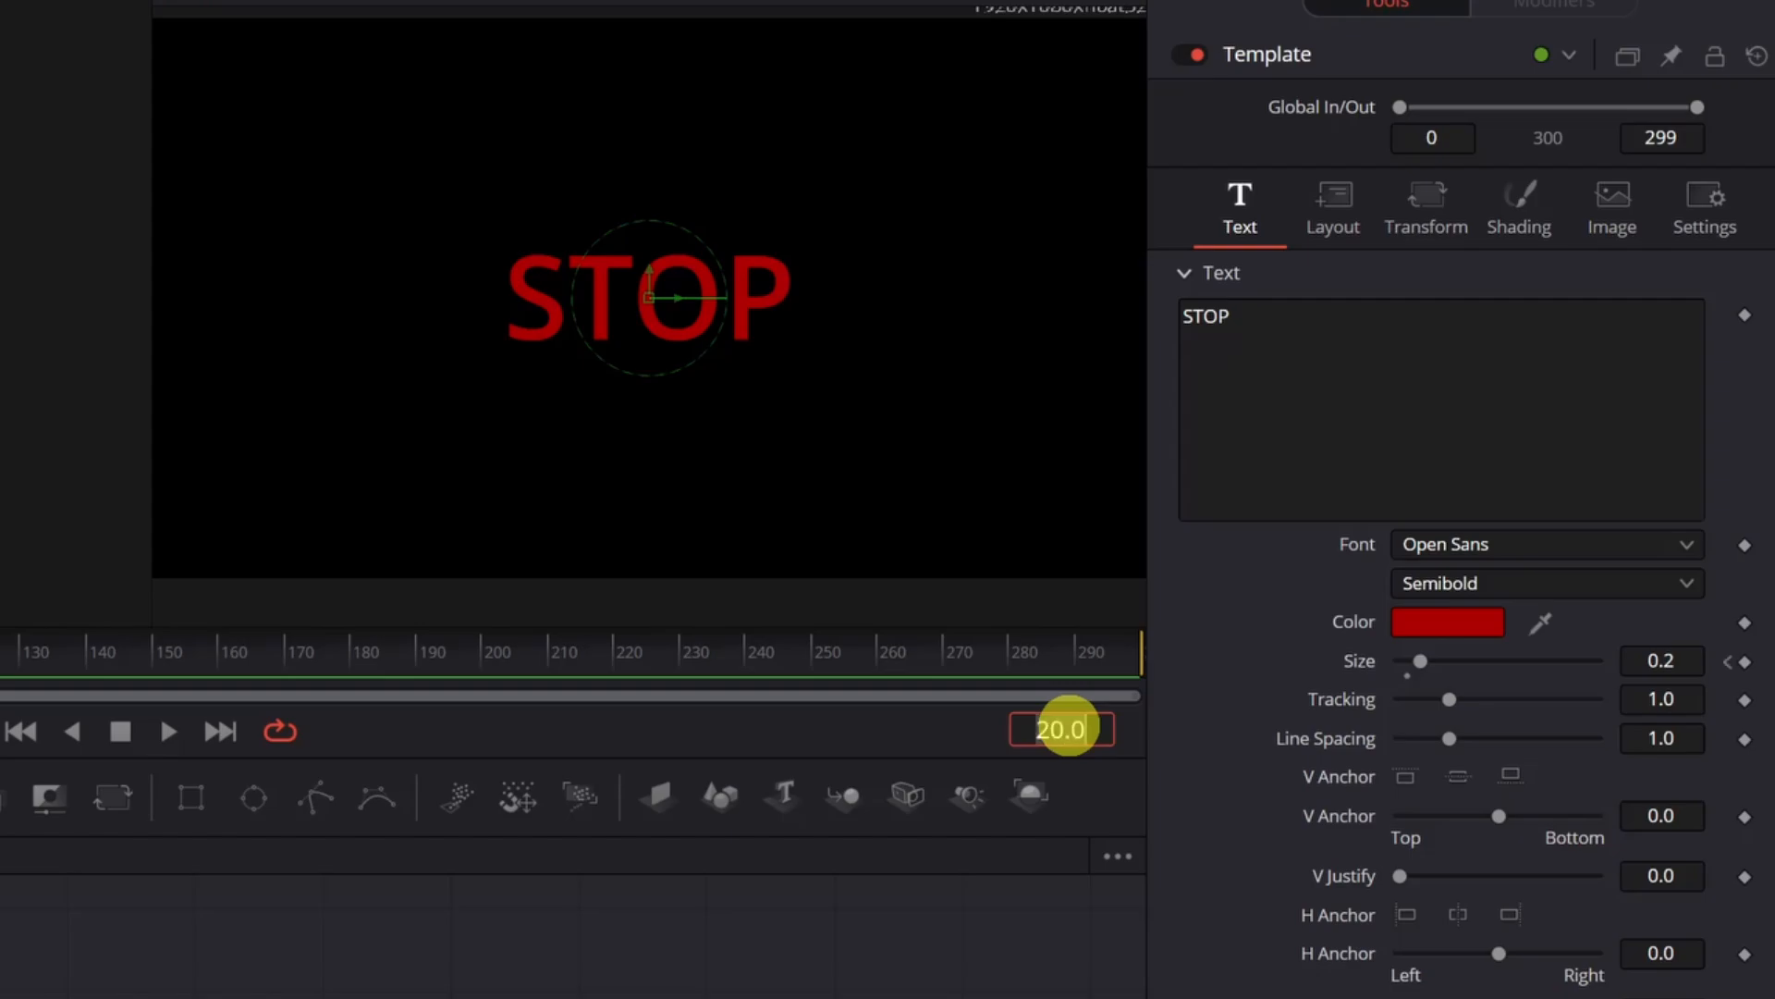
click(1665, 660)
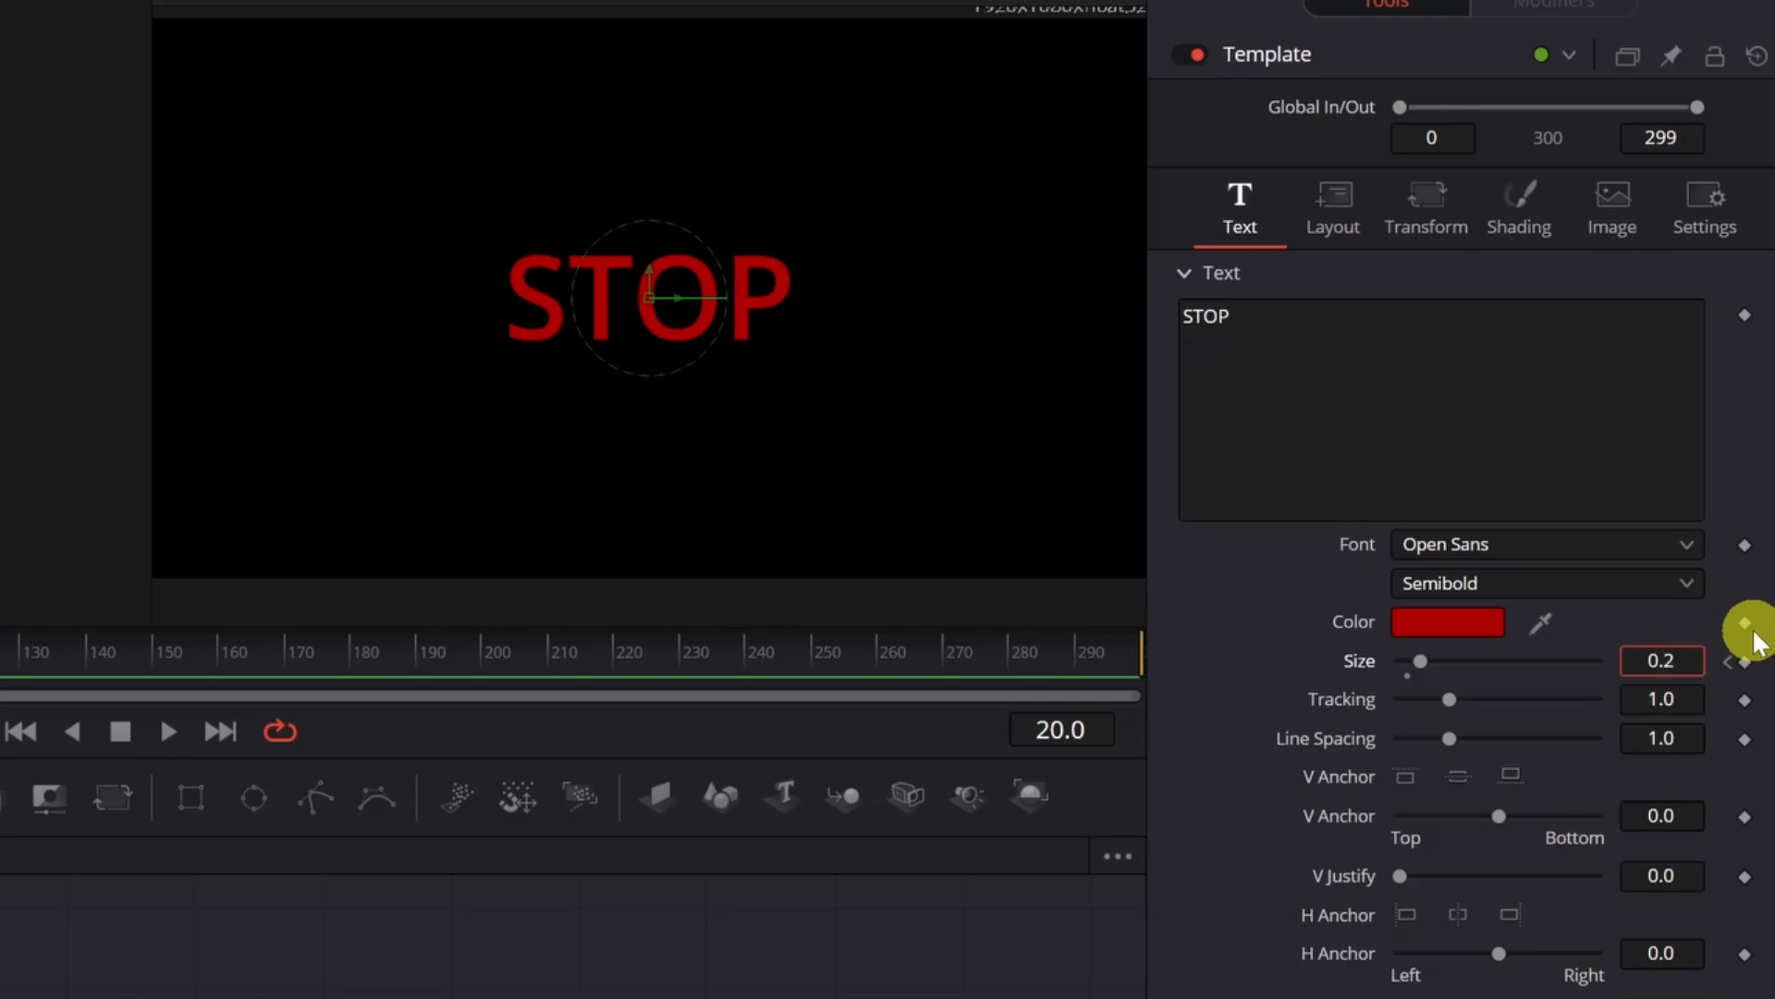
text(1)
key(Tab)
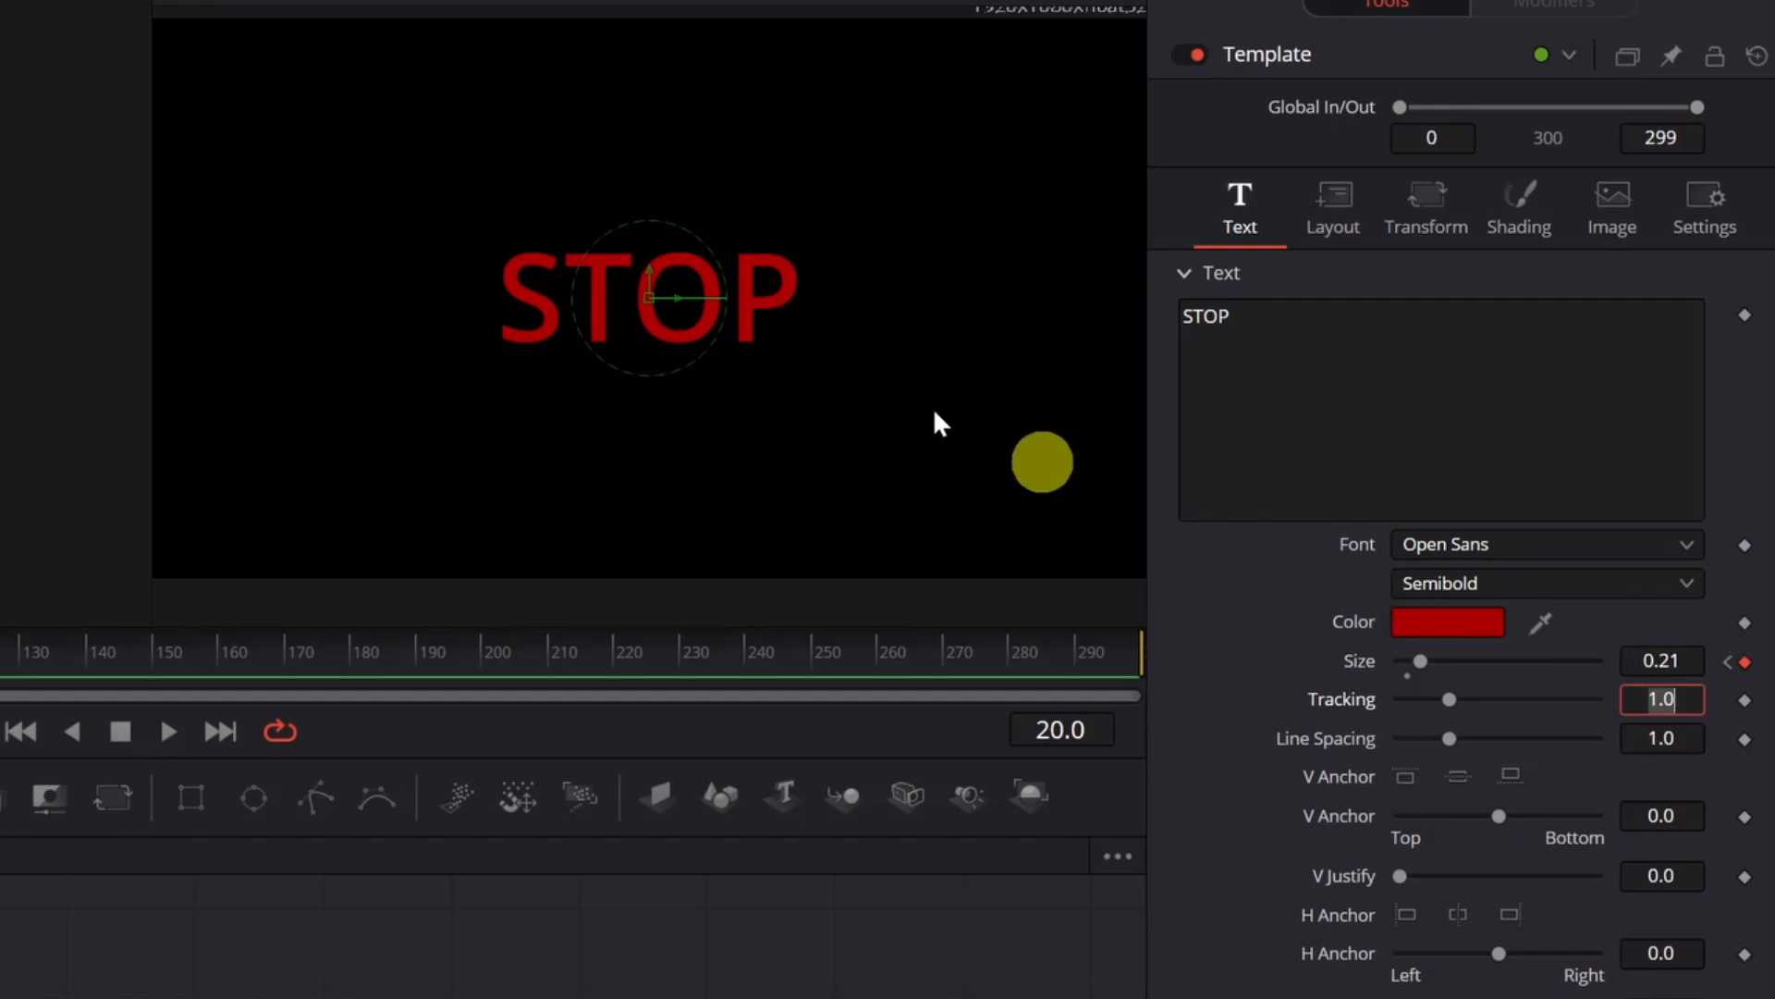
Go to frame 40, set the text Size back to 0.2, and play the animation briefly to check it.
click(1061, 730)
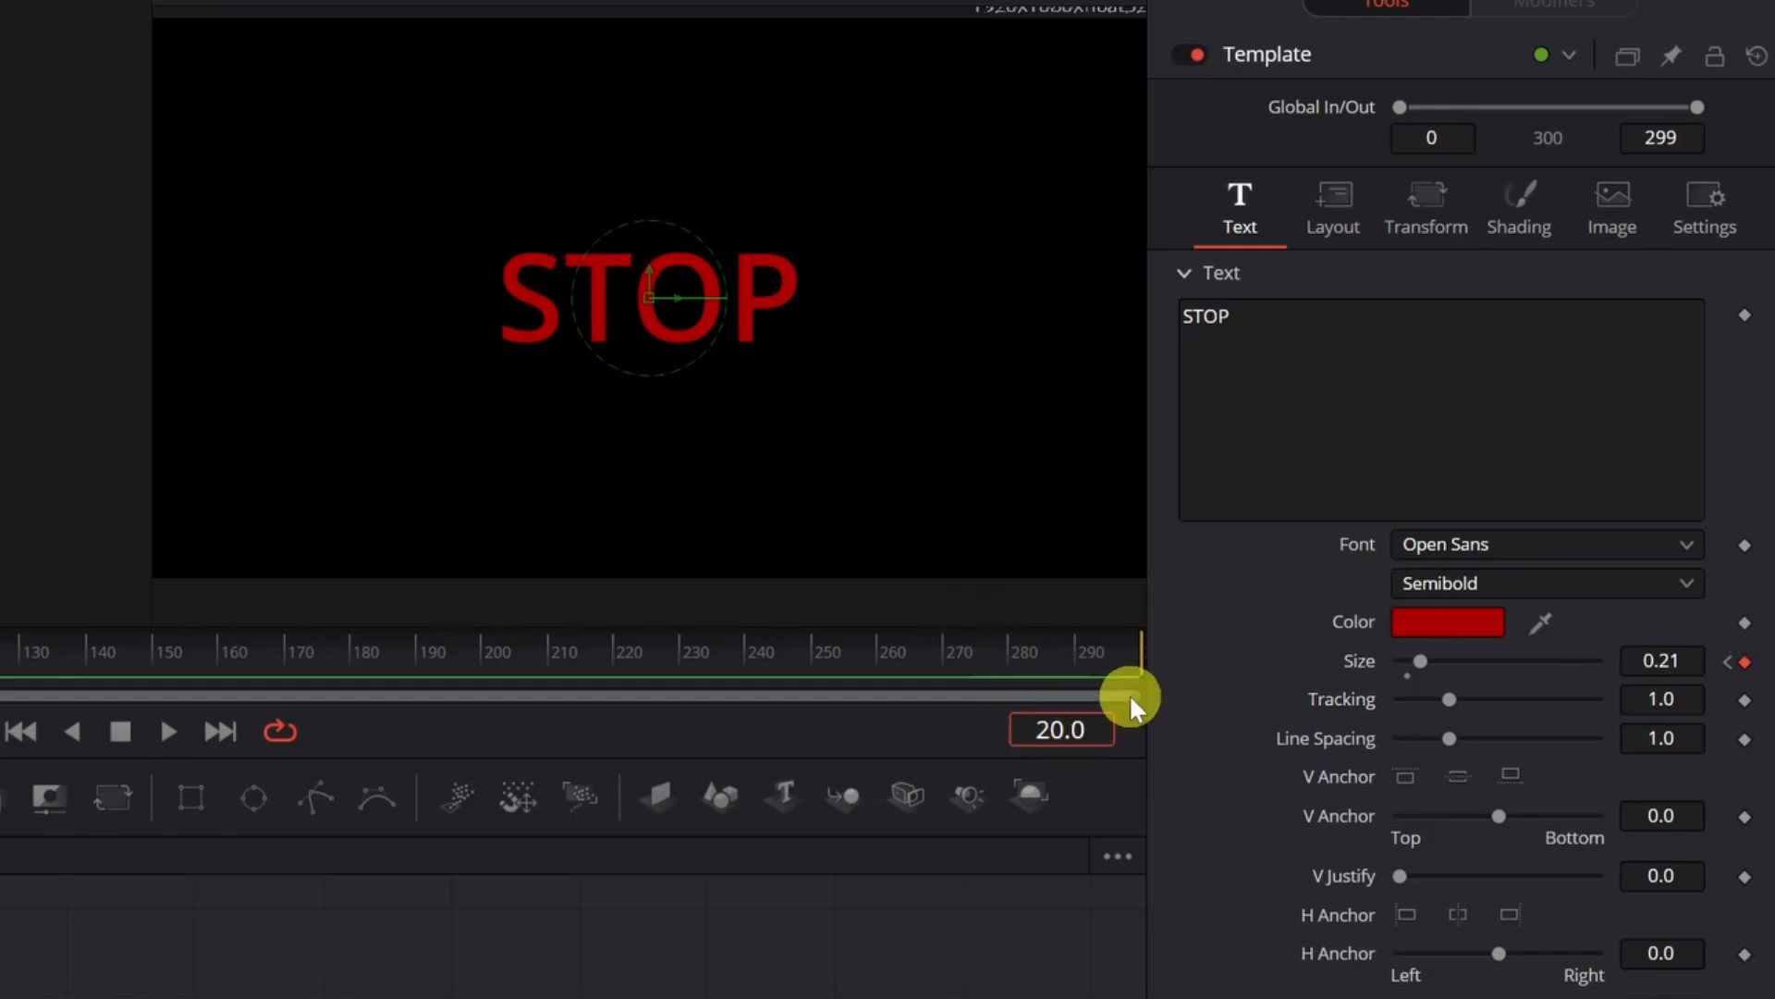
key(Delete)
key(Delete)
key(Delete)
key(Delete)
text(40)
key(Return)
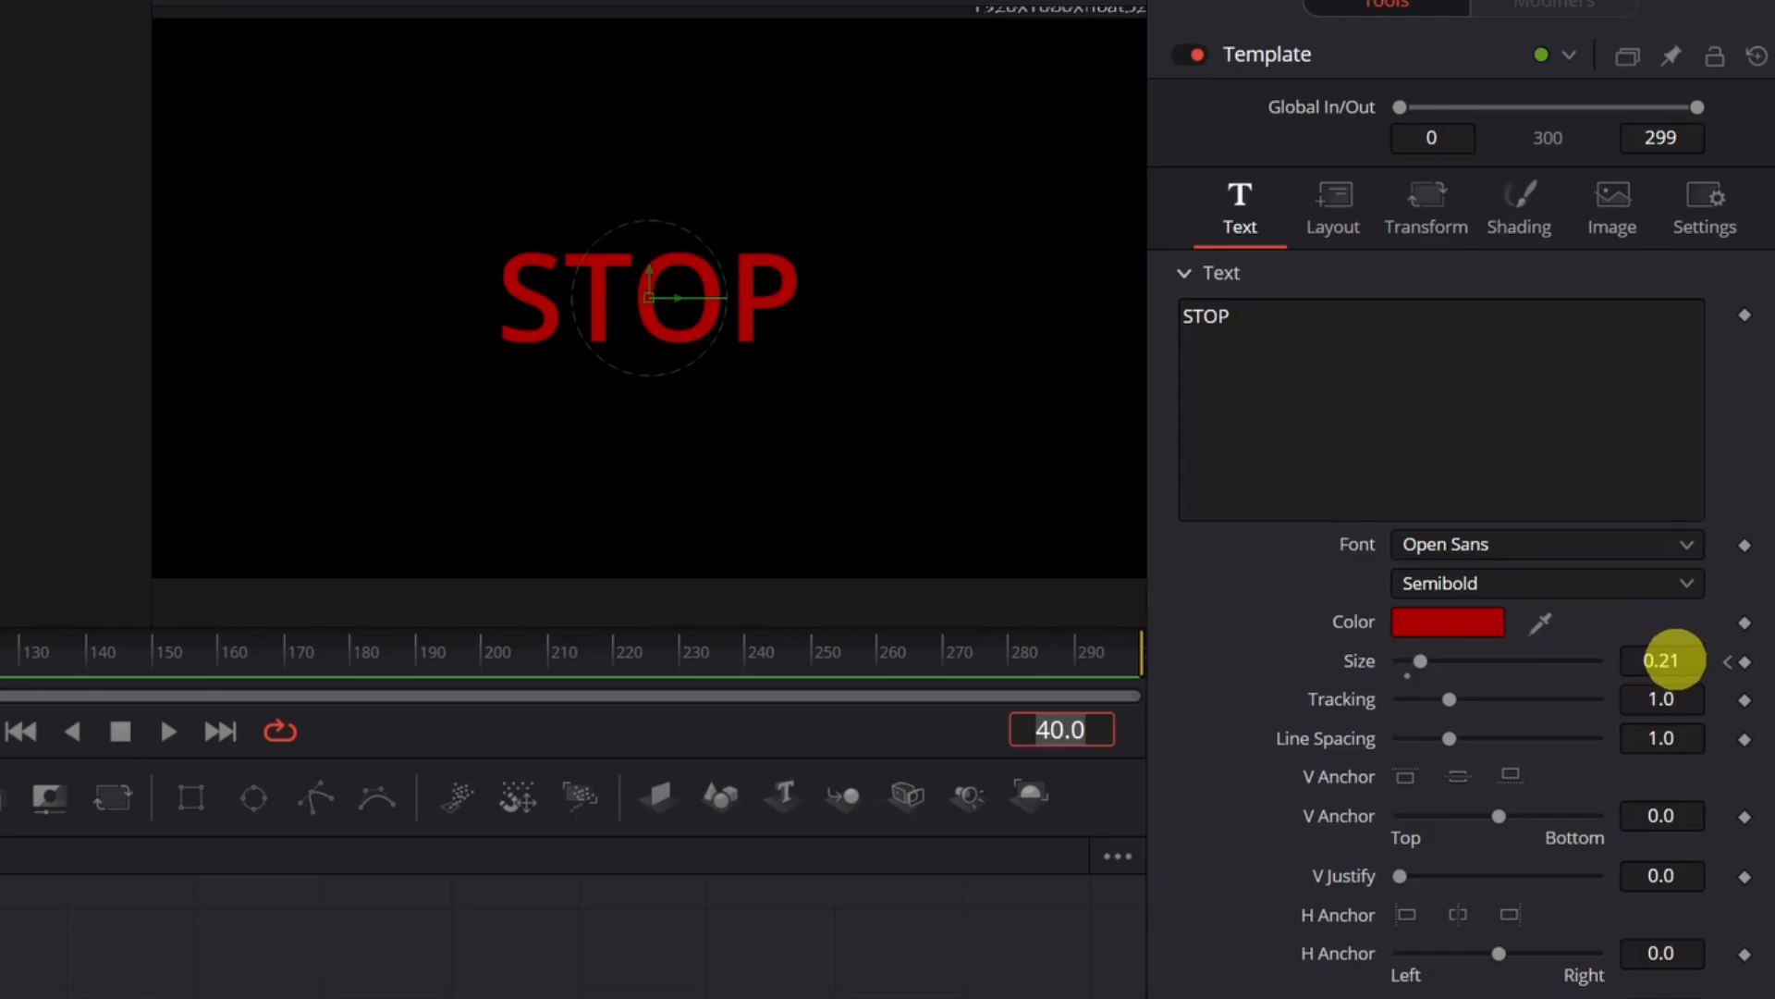
click(1660, 660)
key(BackSpace)
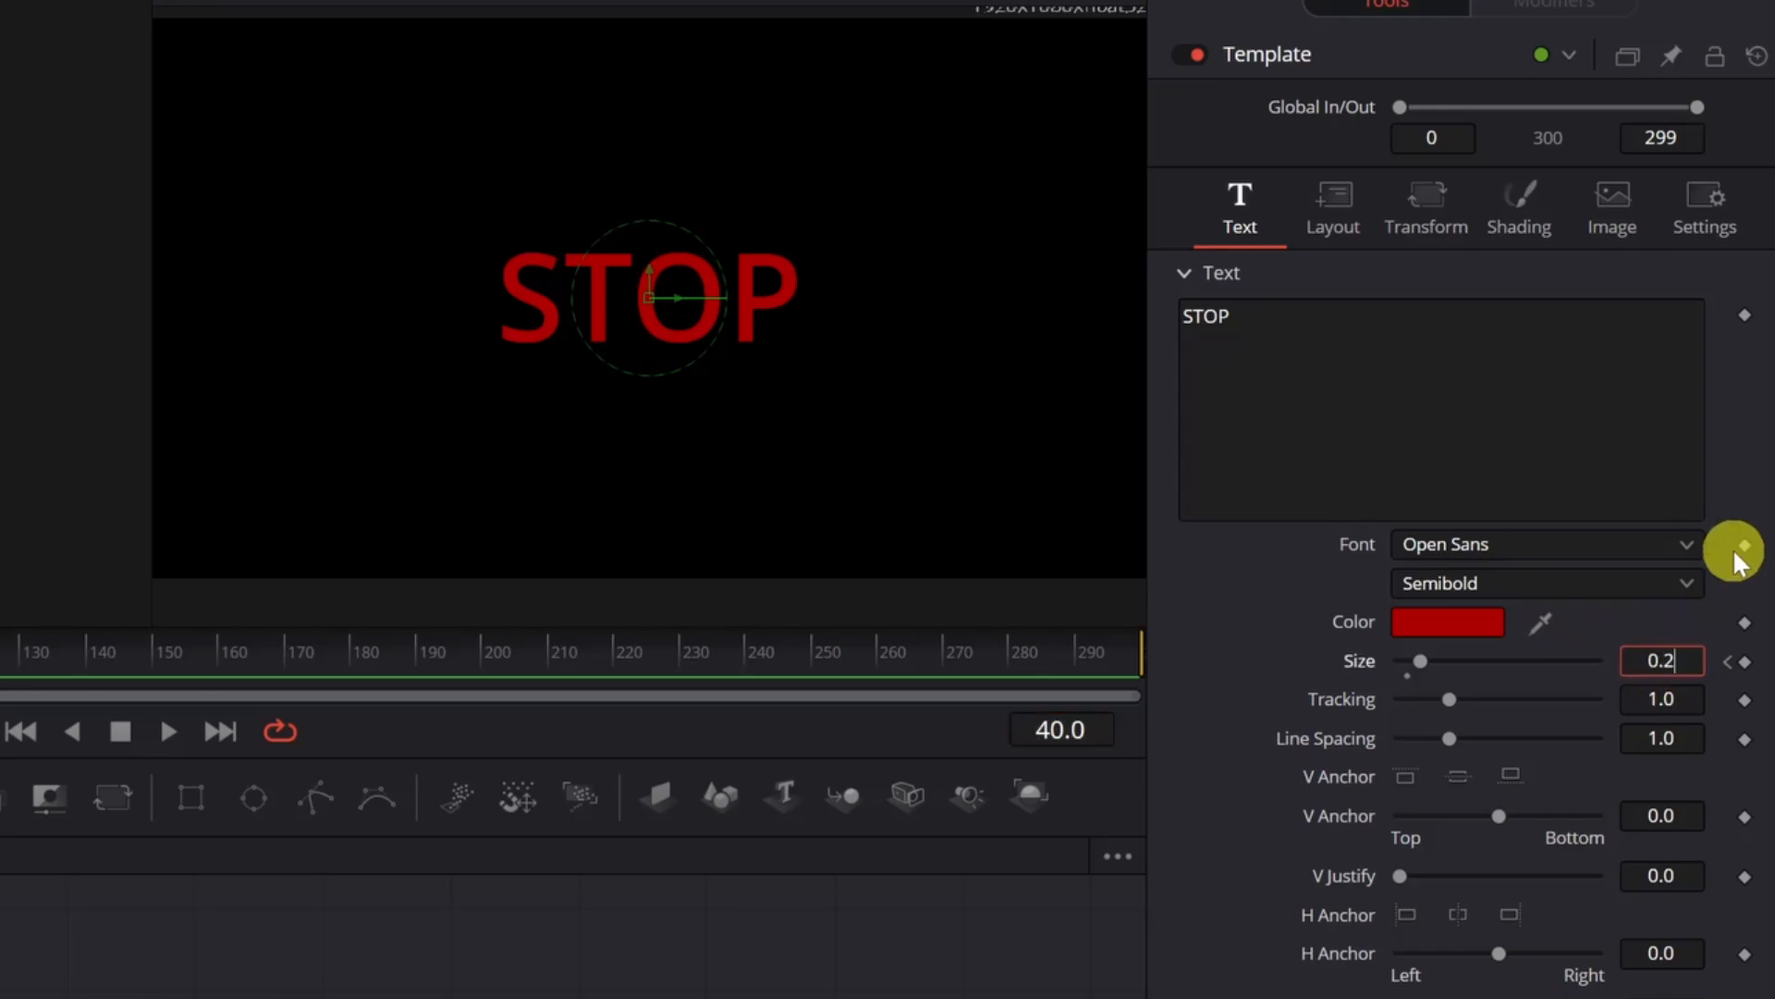
key(Tab)
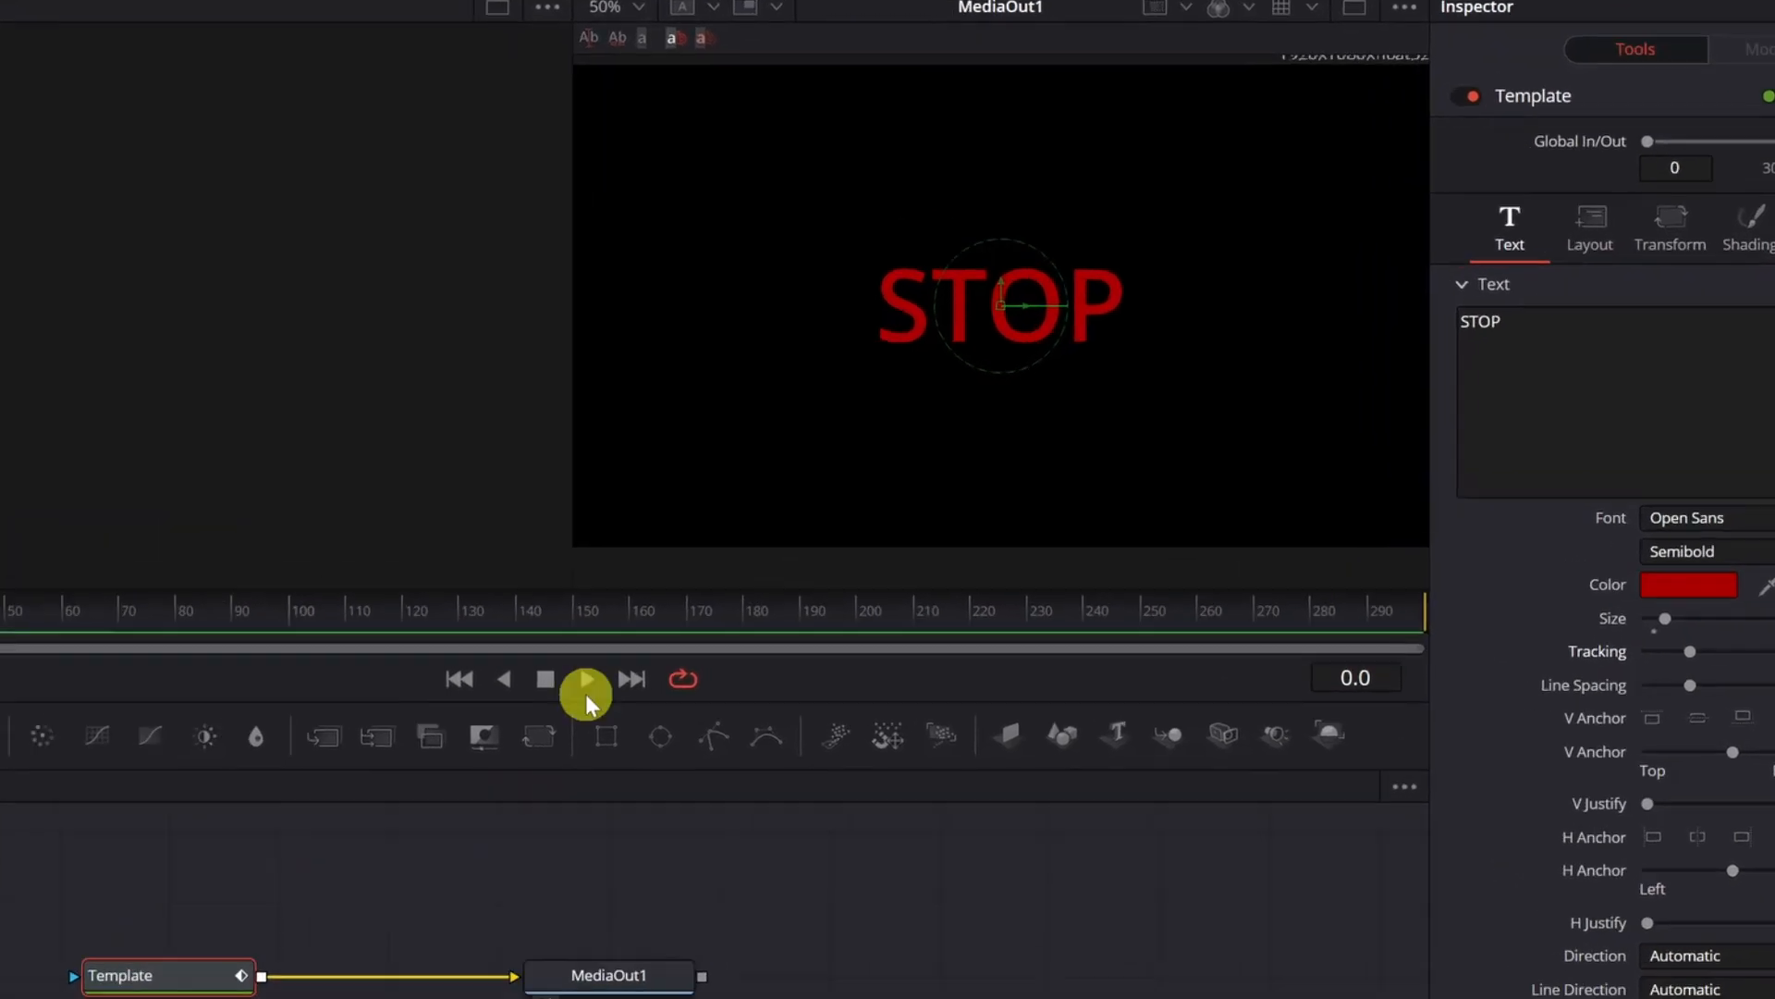
click(680, 595)
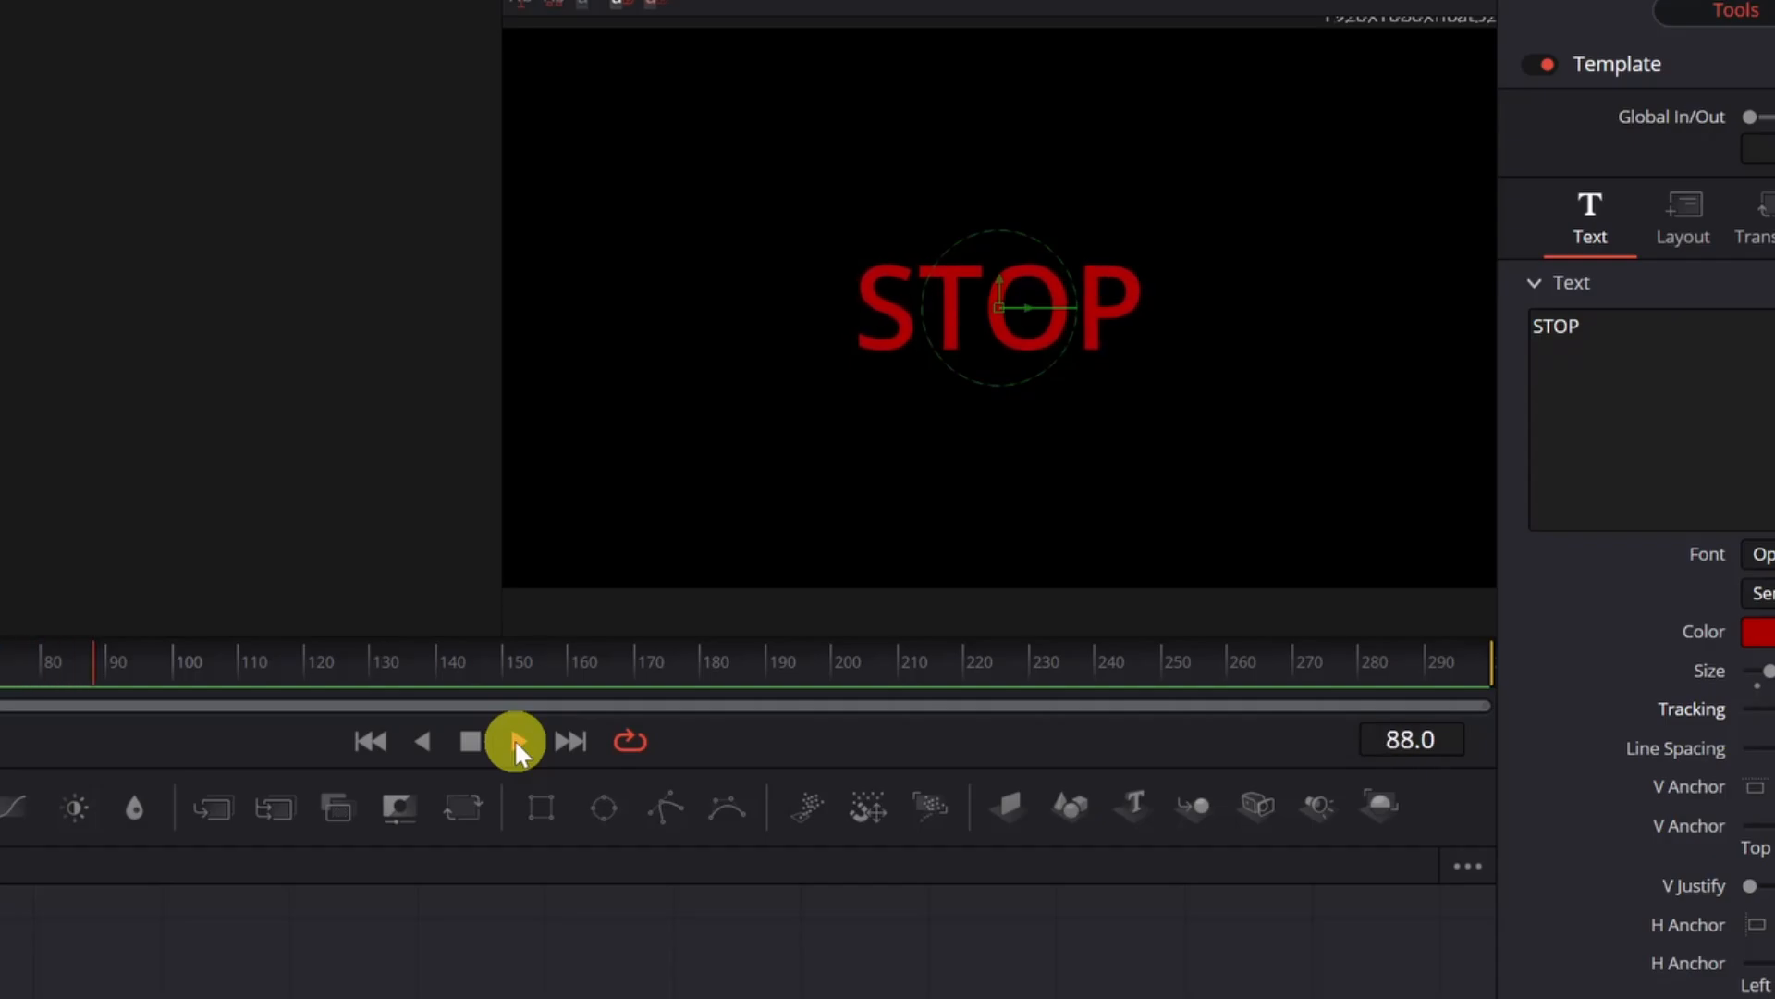
click(477, 741)
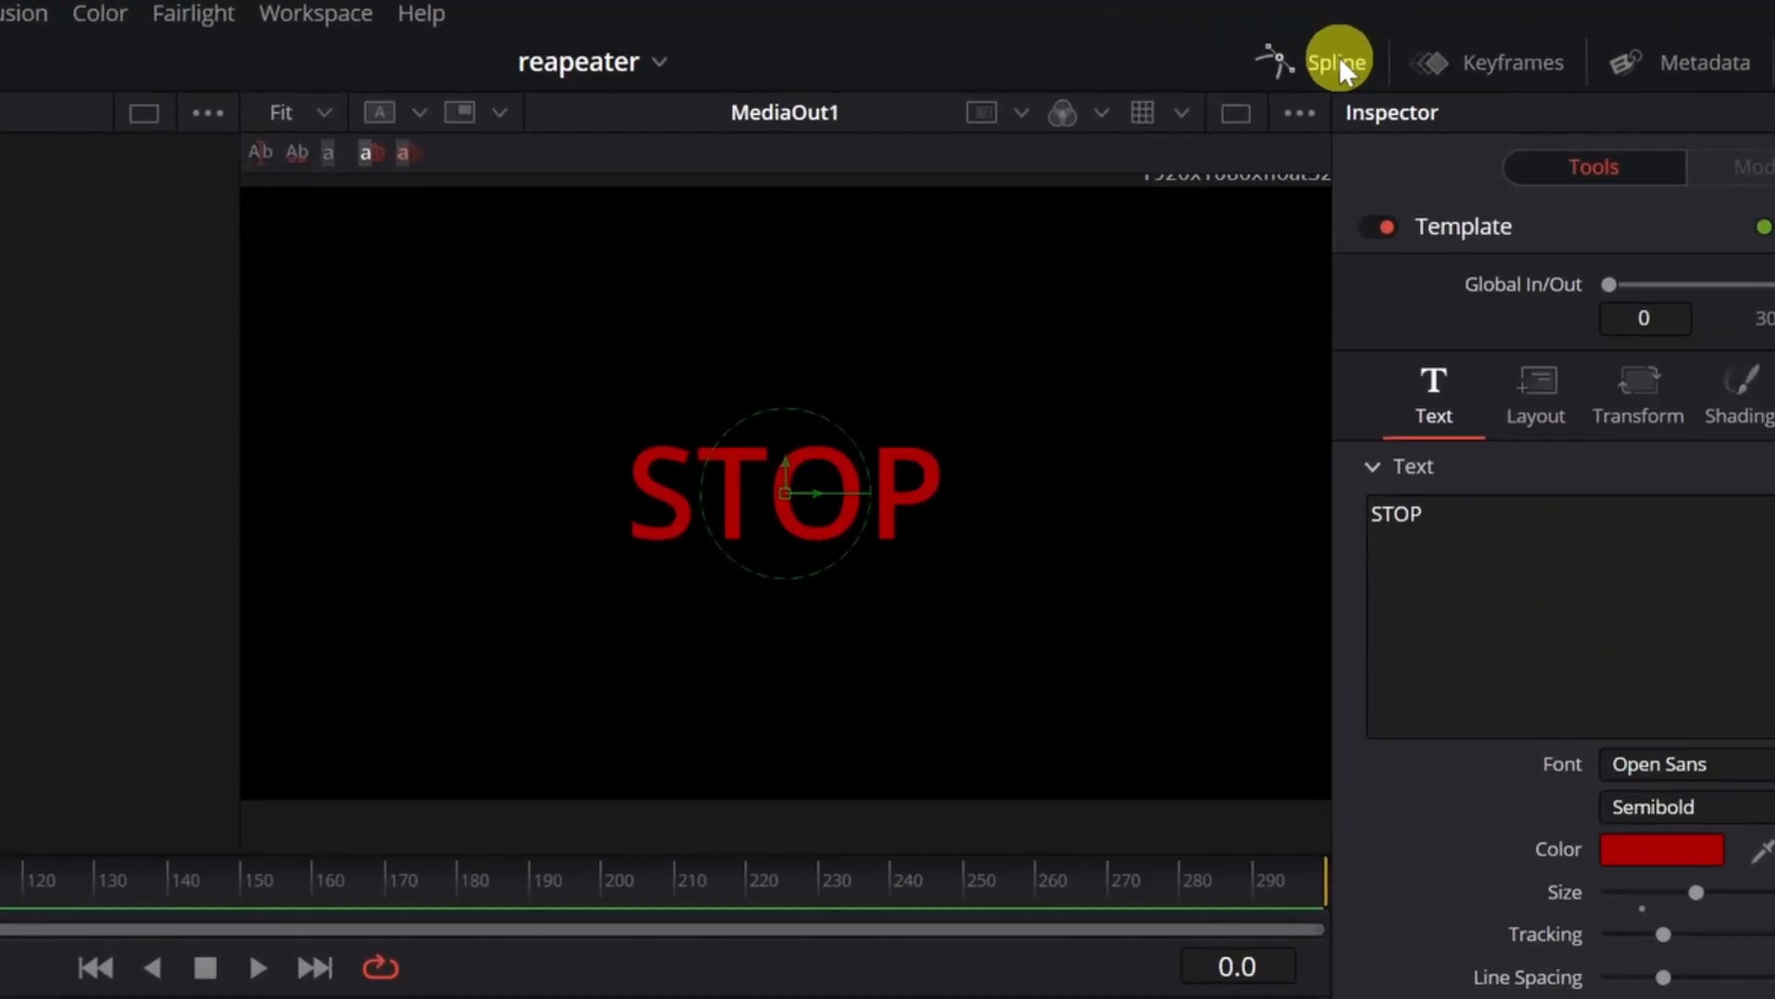
Show the Template node's Size curve in the Spline editor, fit it to the view, and widen the graph area.
click(1339, 61)
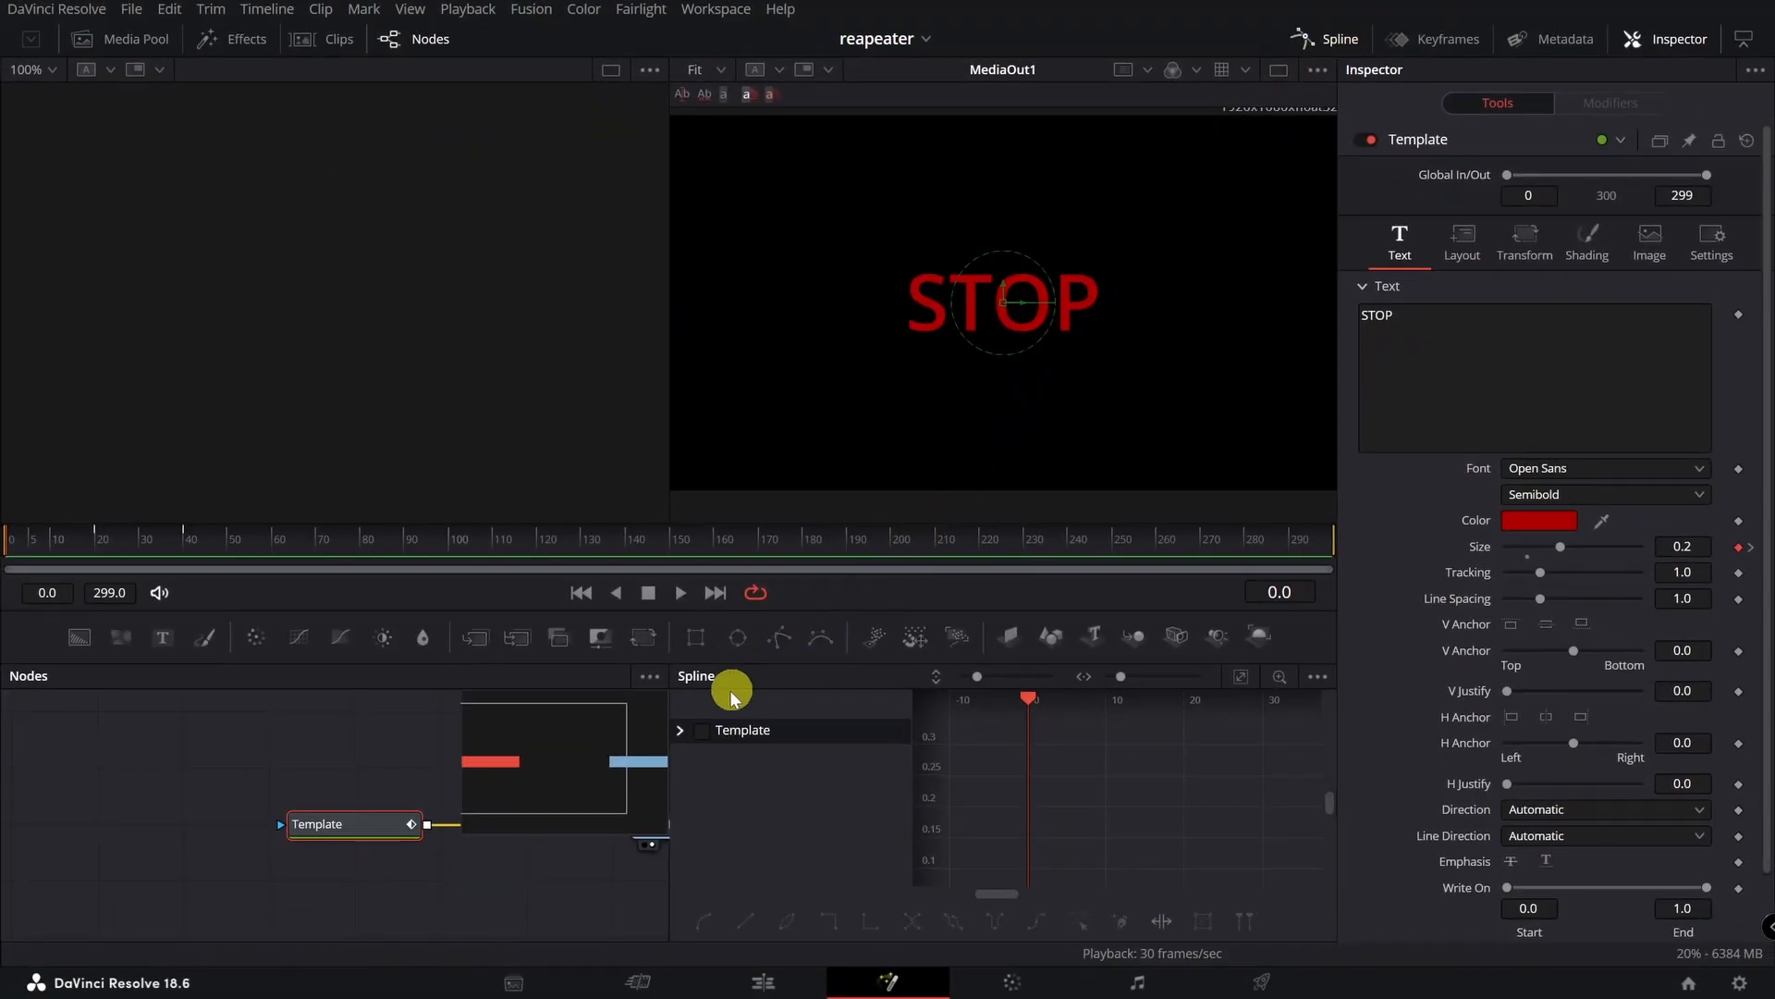
click(680, 730)
click(701, 730)
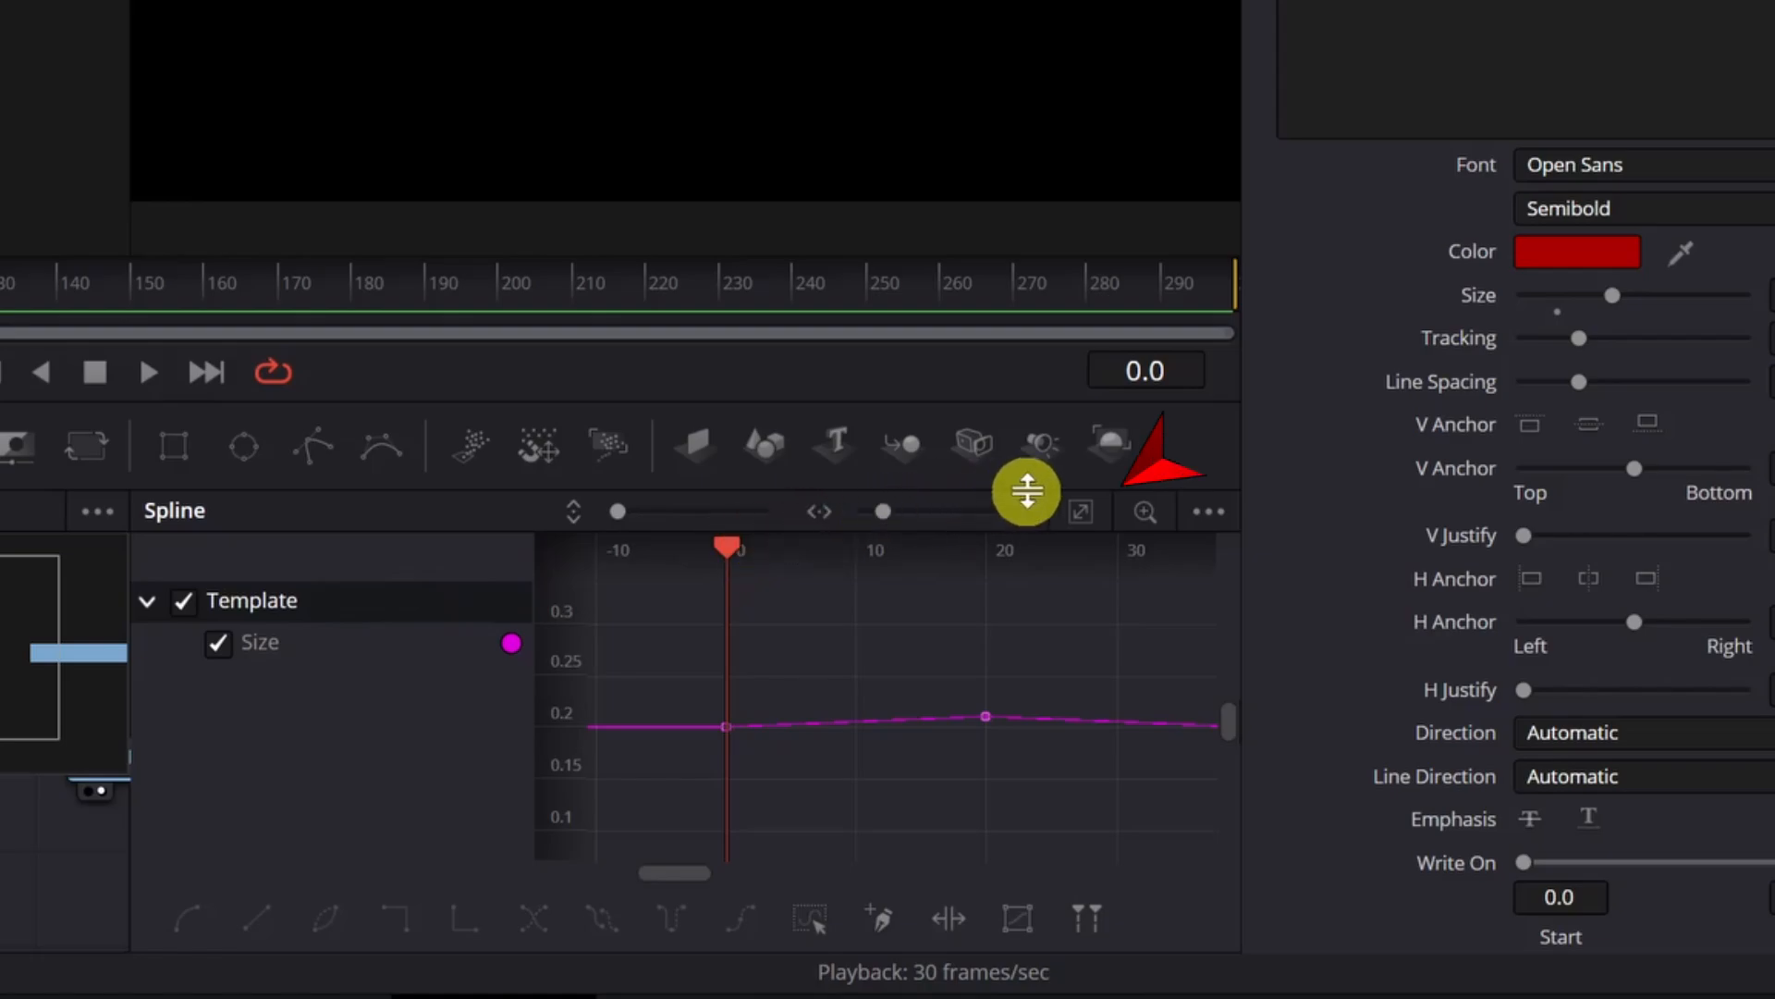
click(1075, 506)
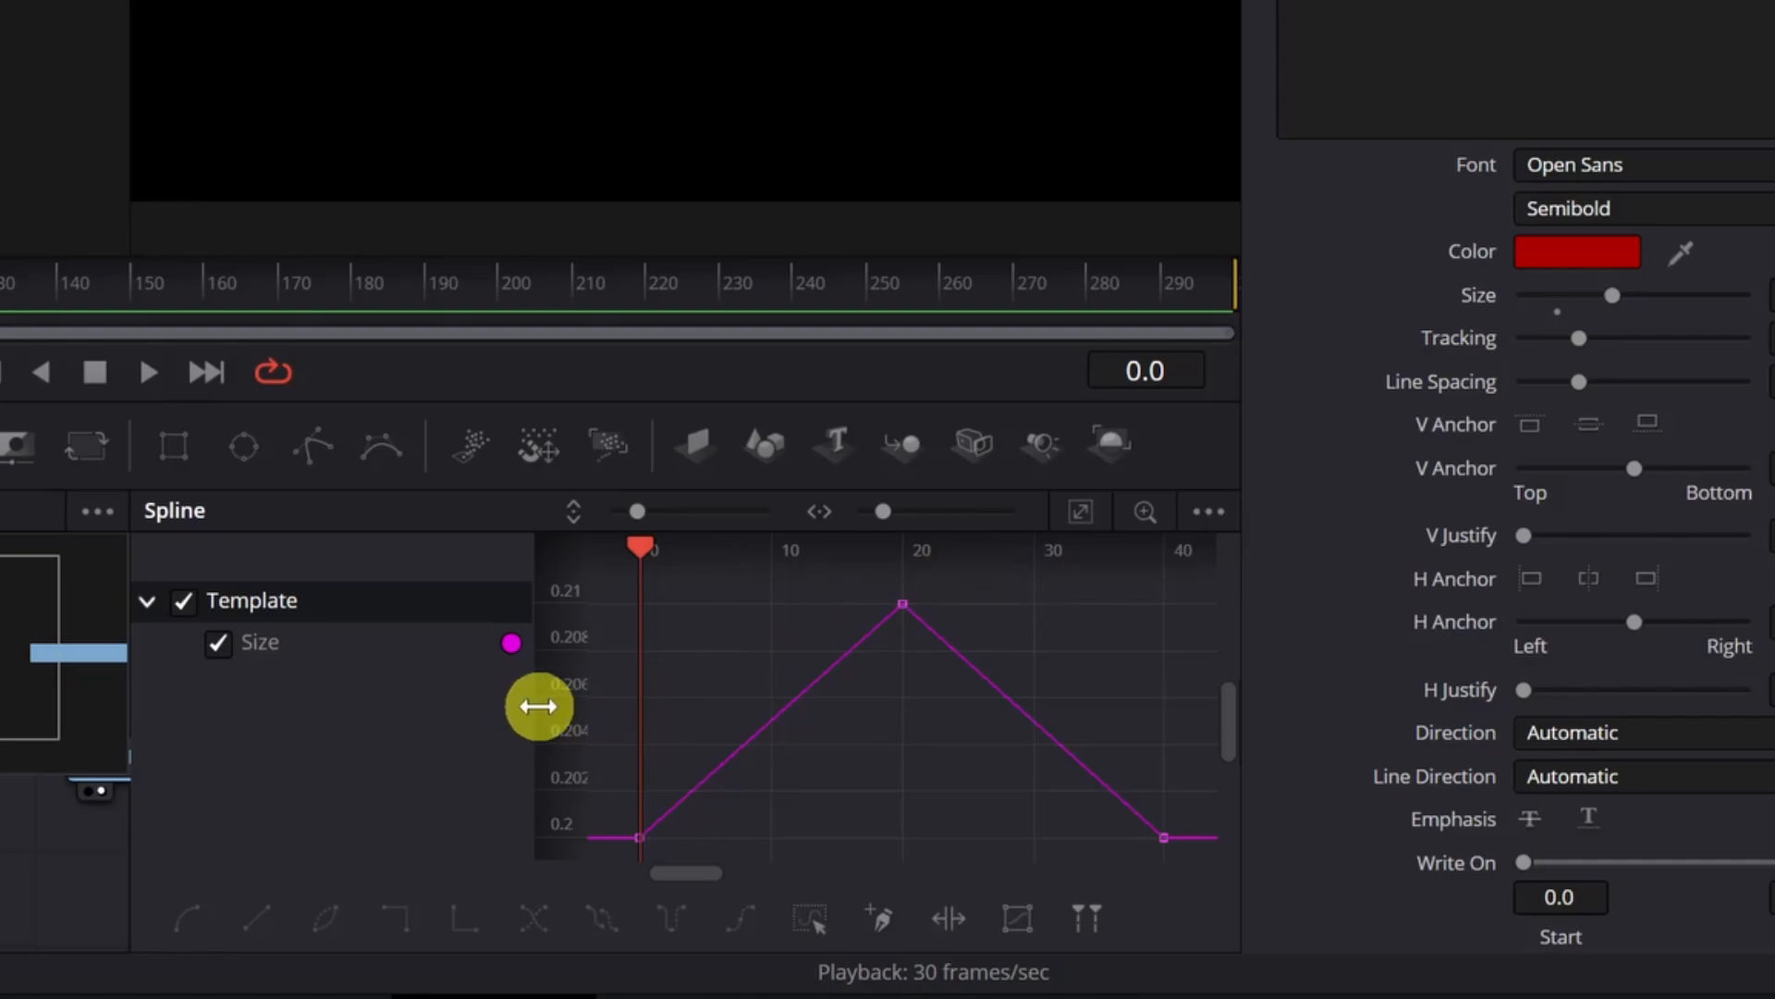
drag(539, 705, 267, 689)
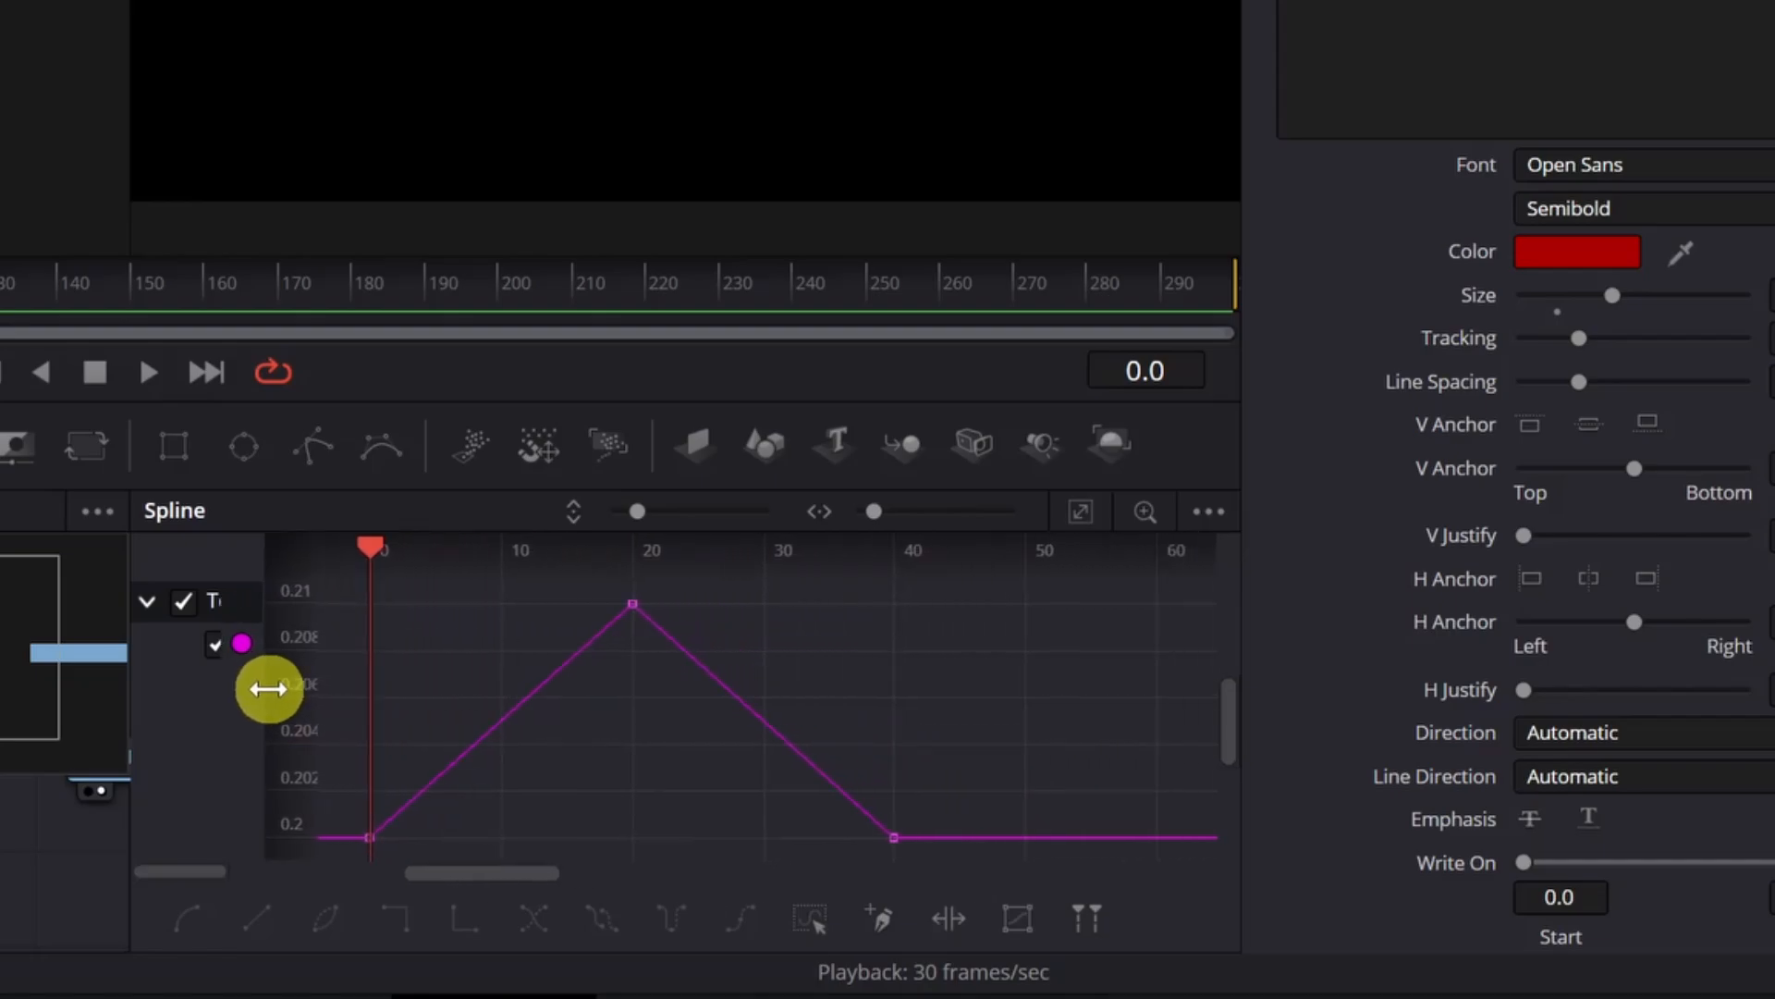
Select all three Size keyframes on the curve, apply Set Loop to them, and play back the repeating animation.
drag(328, 583, 974, 855)
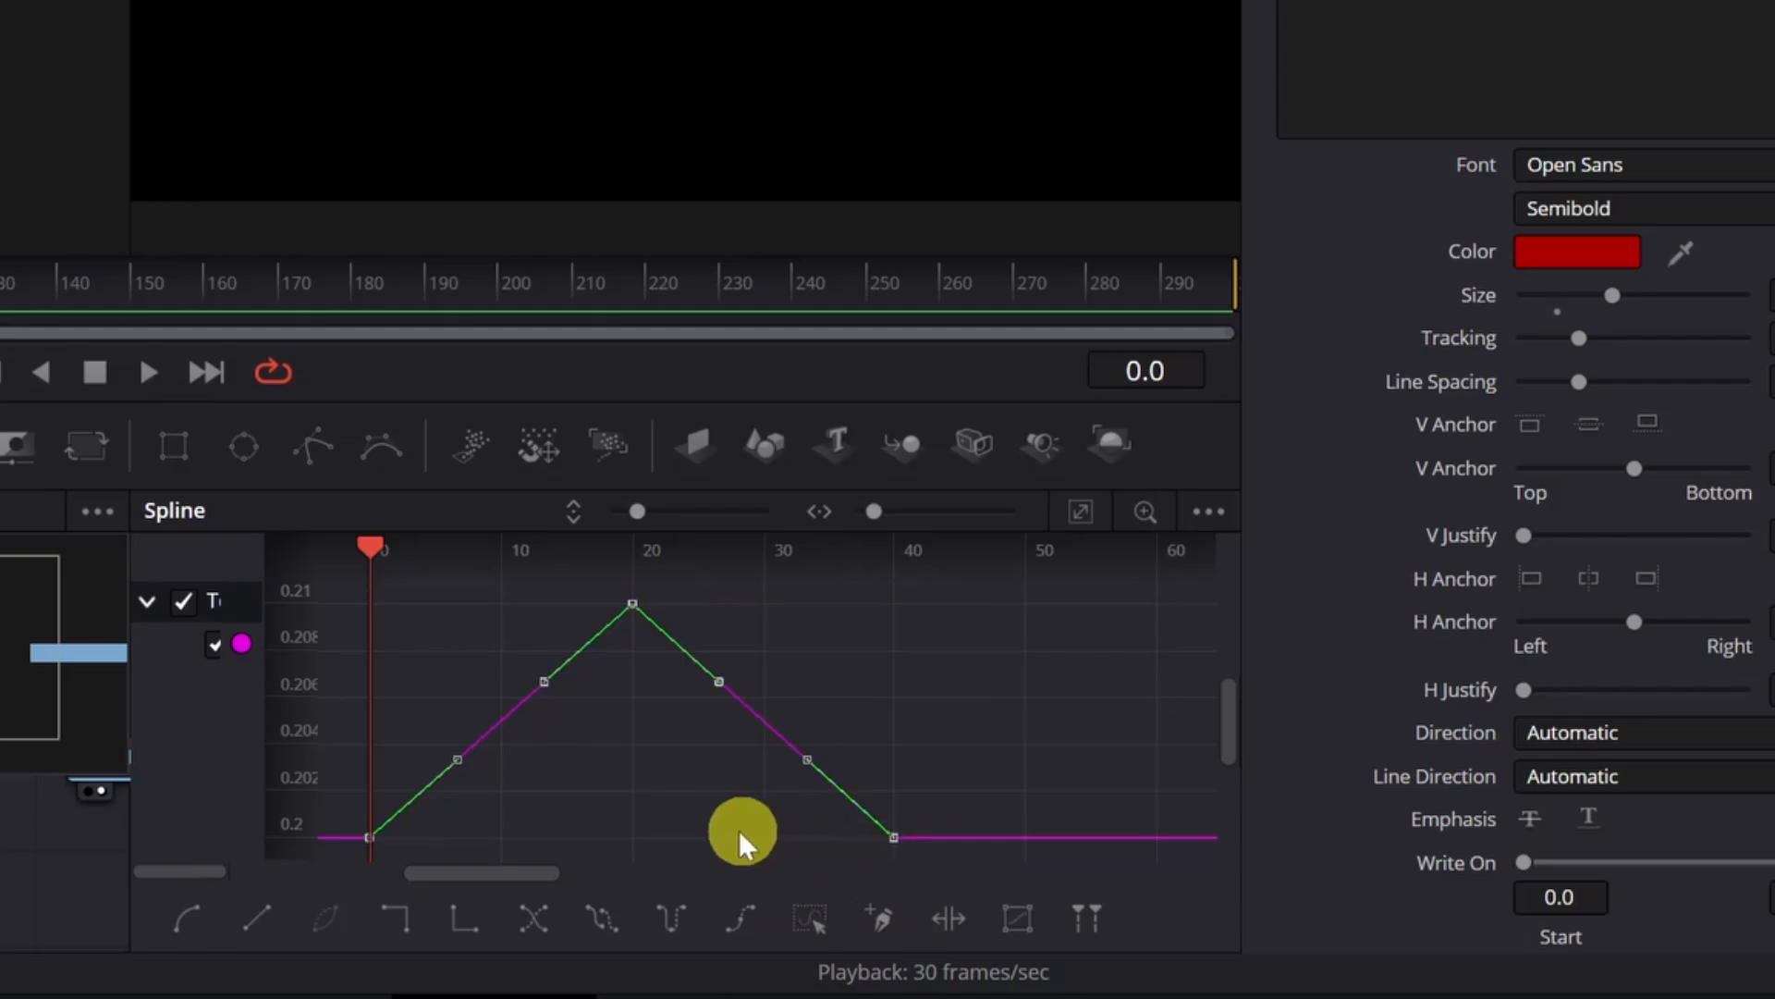
click(601, 915)
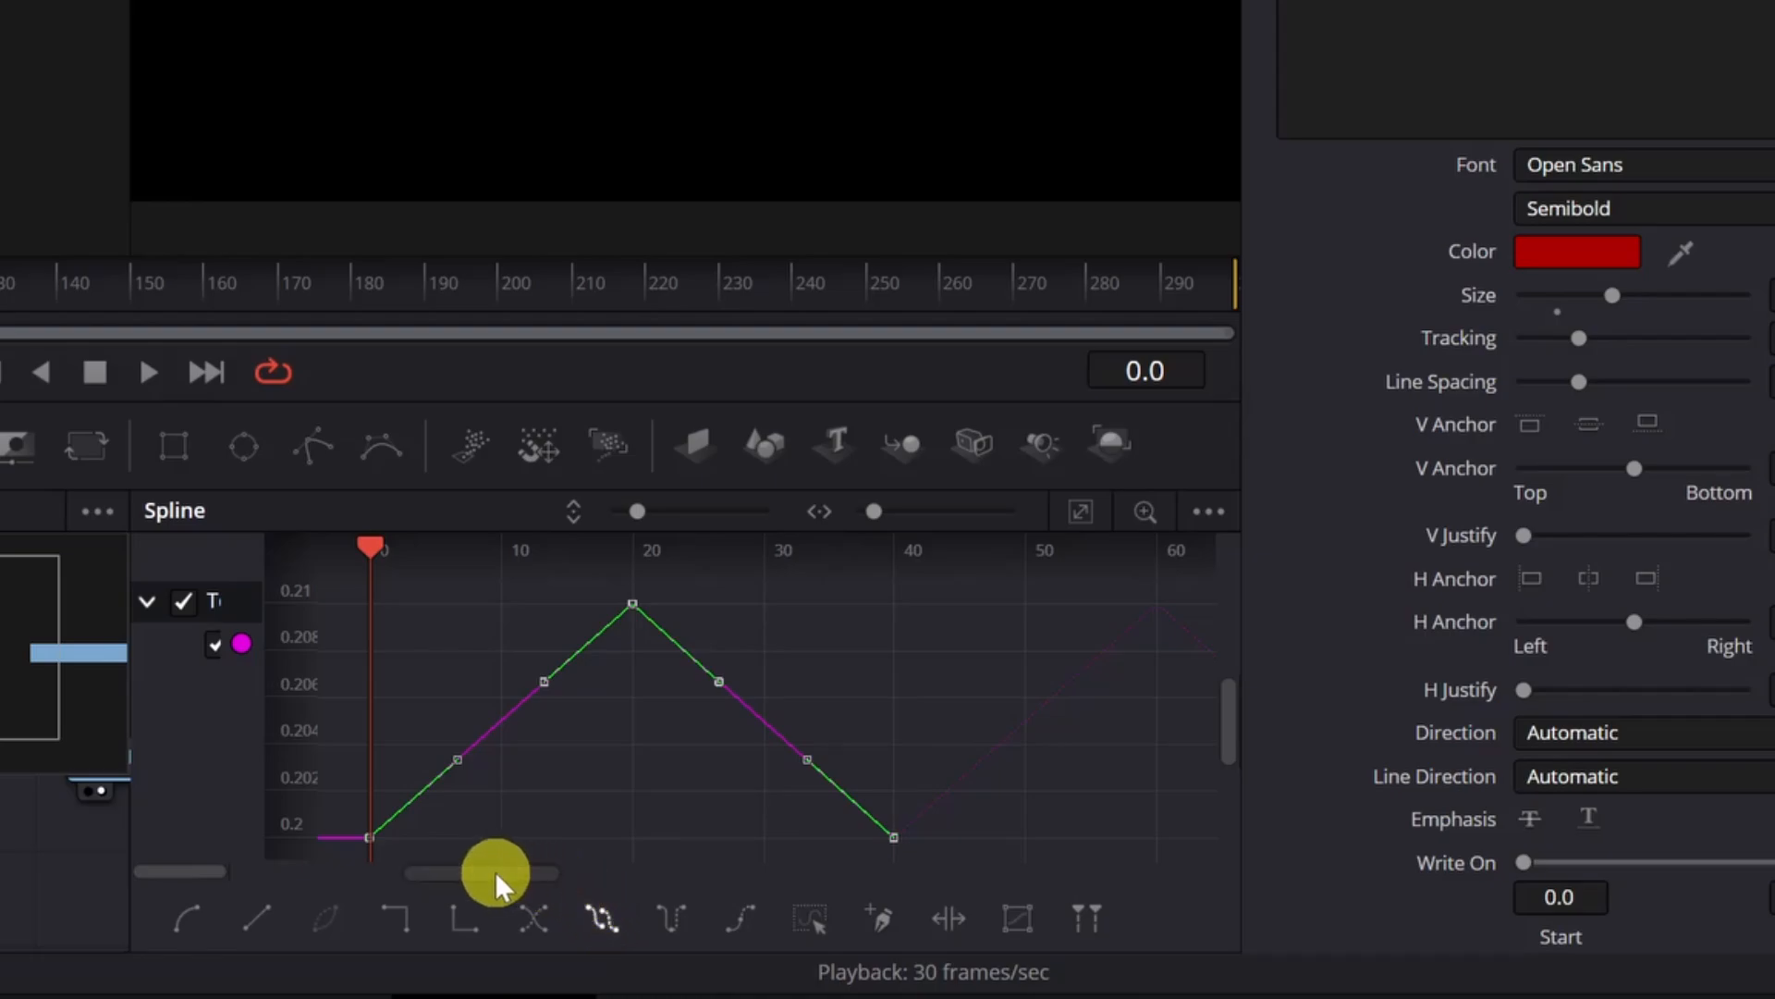
drag(496, 871, 570, 876)
drag(574, 877, 623, 884)
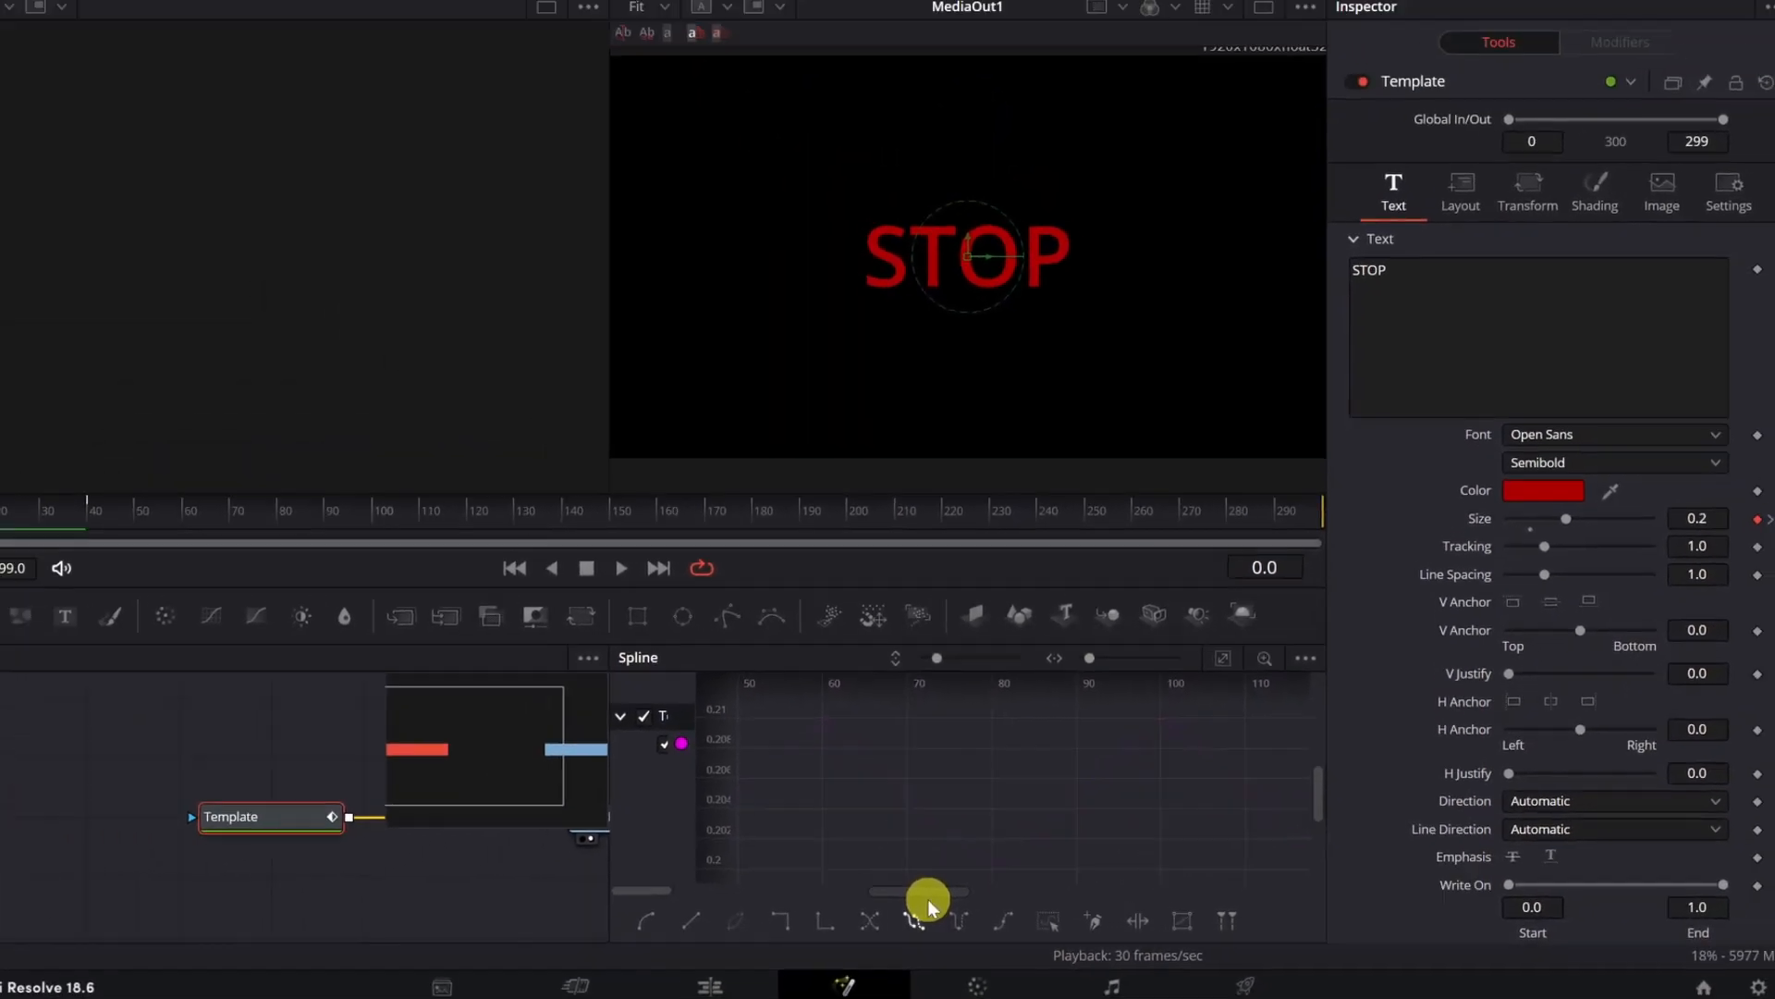
click(679, 593)
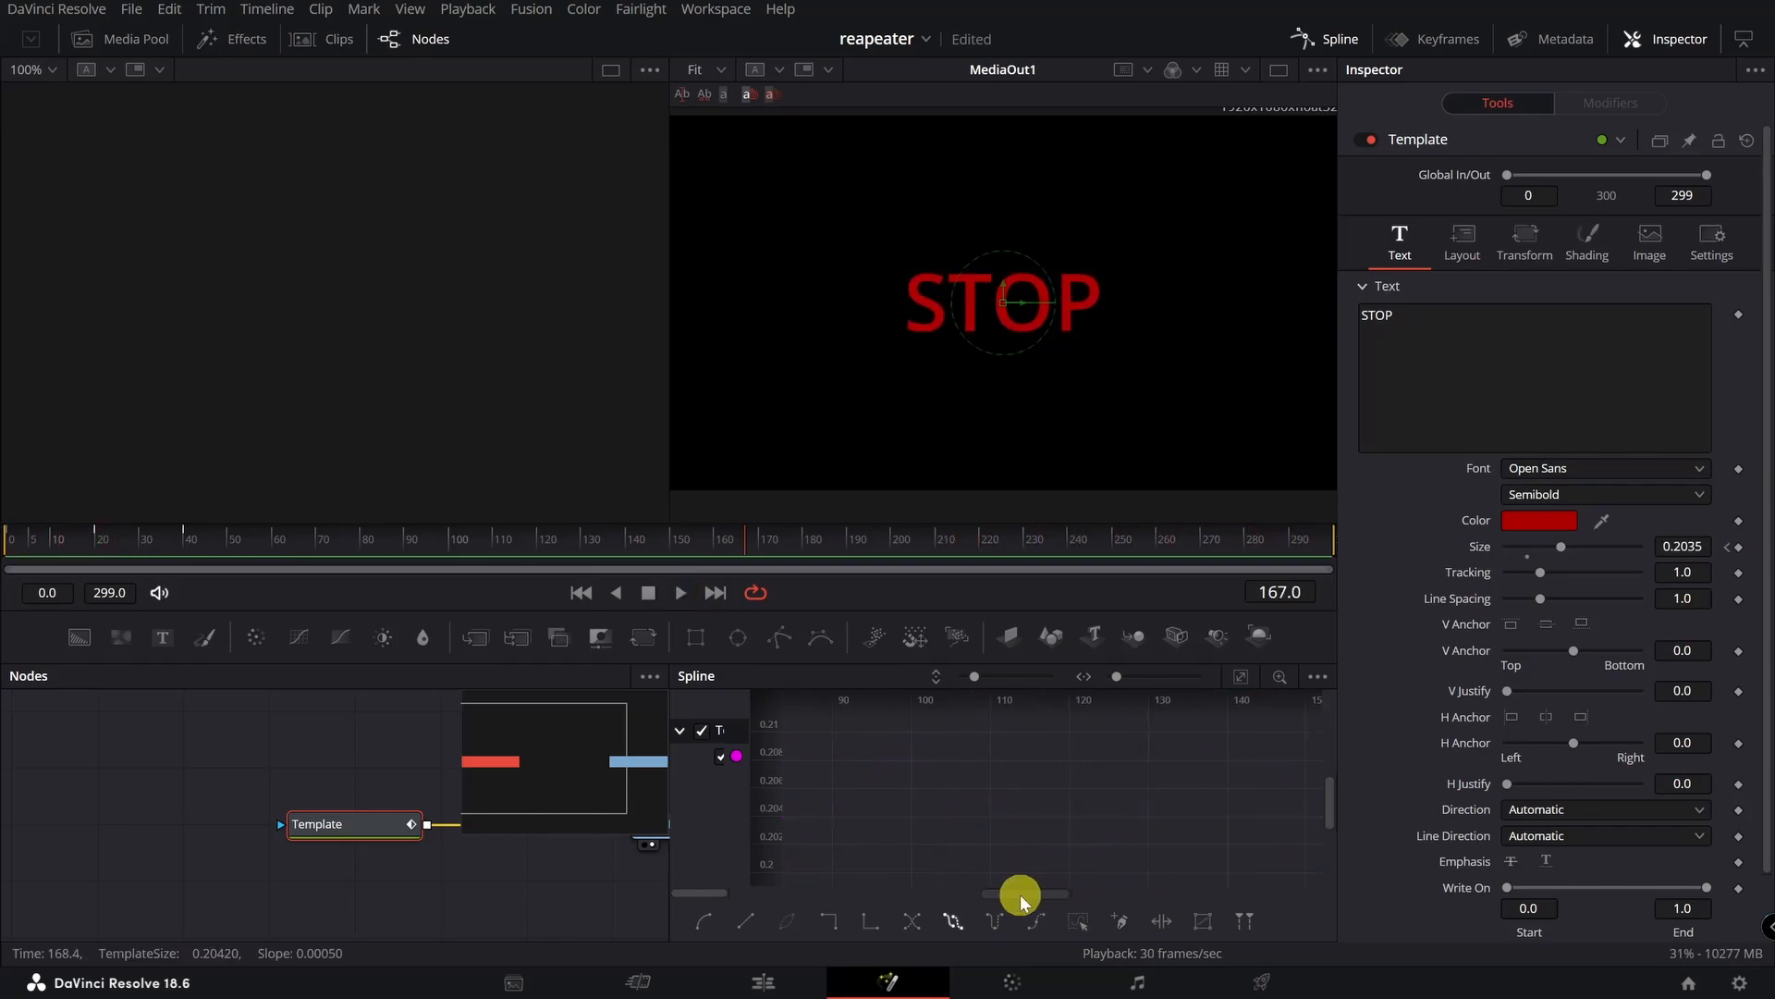
Switch Set Loop off and back on for the Size curve to compare what follows the last keyframe.
drag(1019, 895, 936, 886)
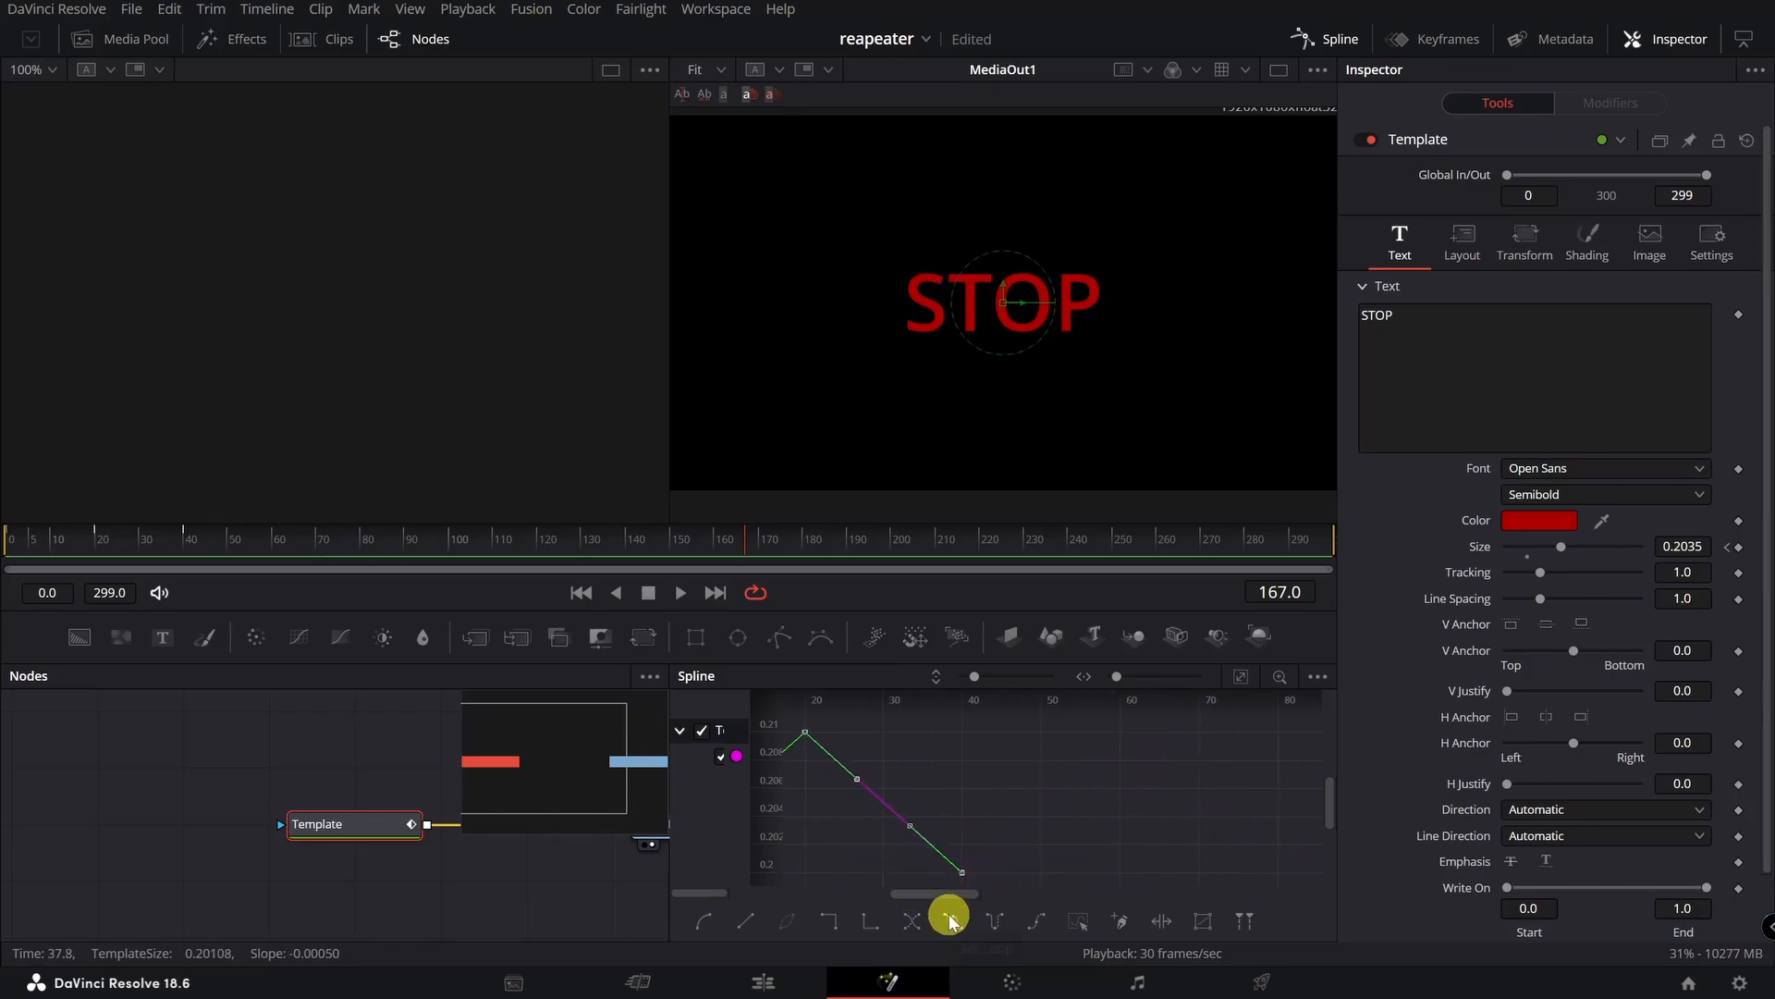
click(949, 918)
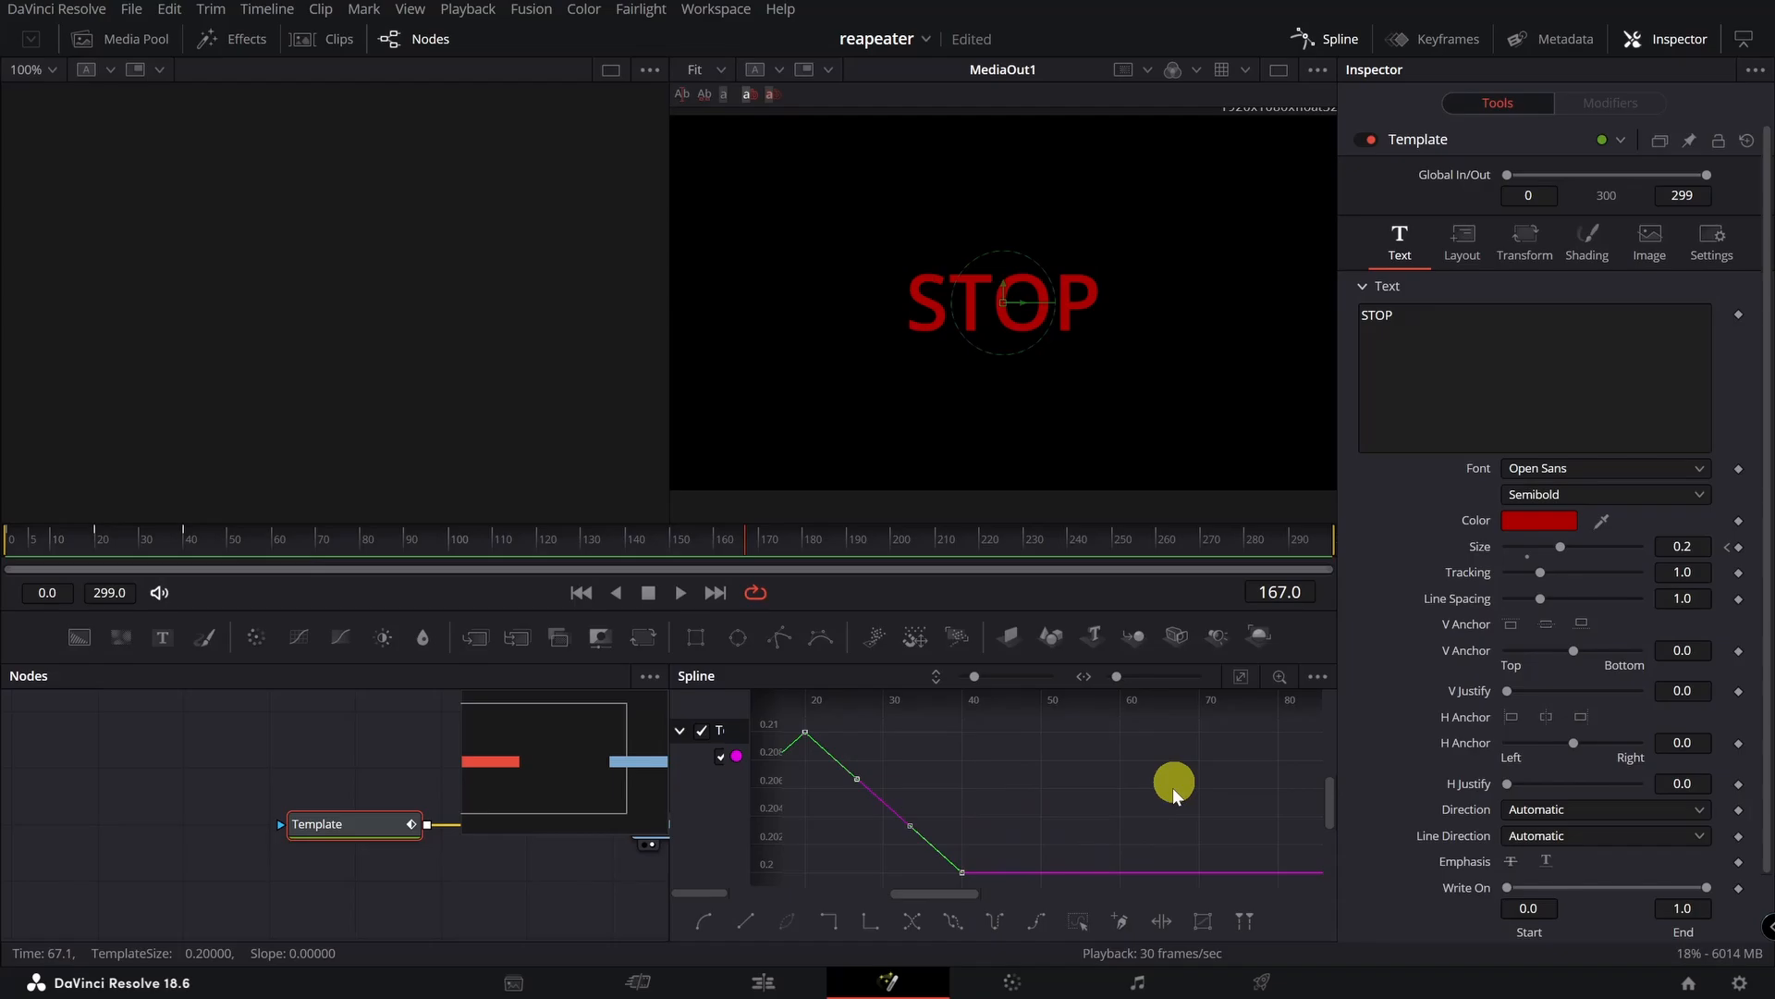
click(950, 920)
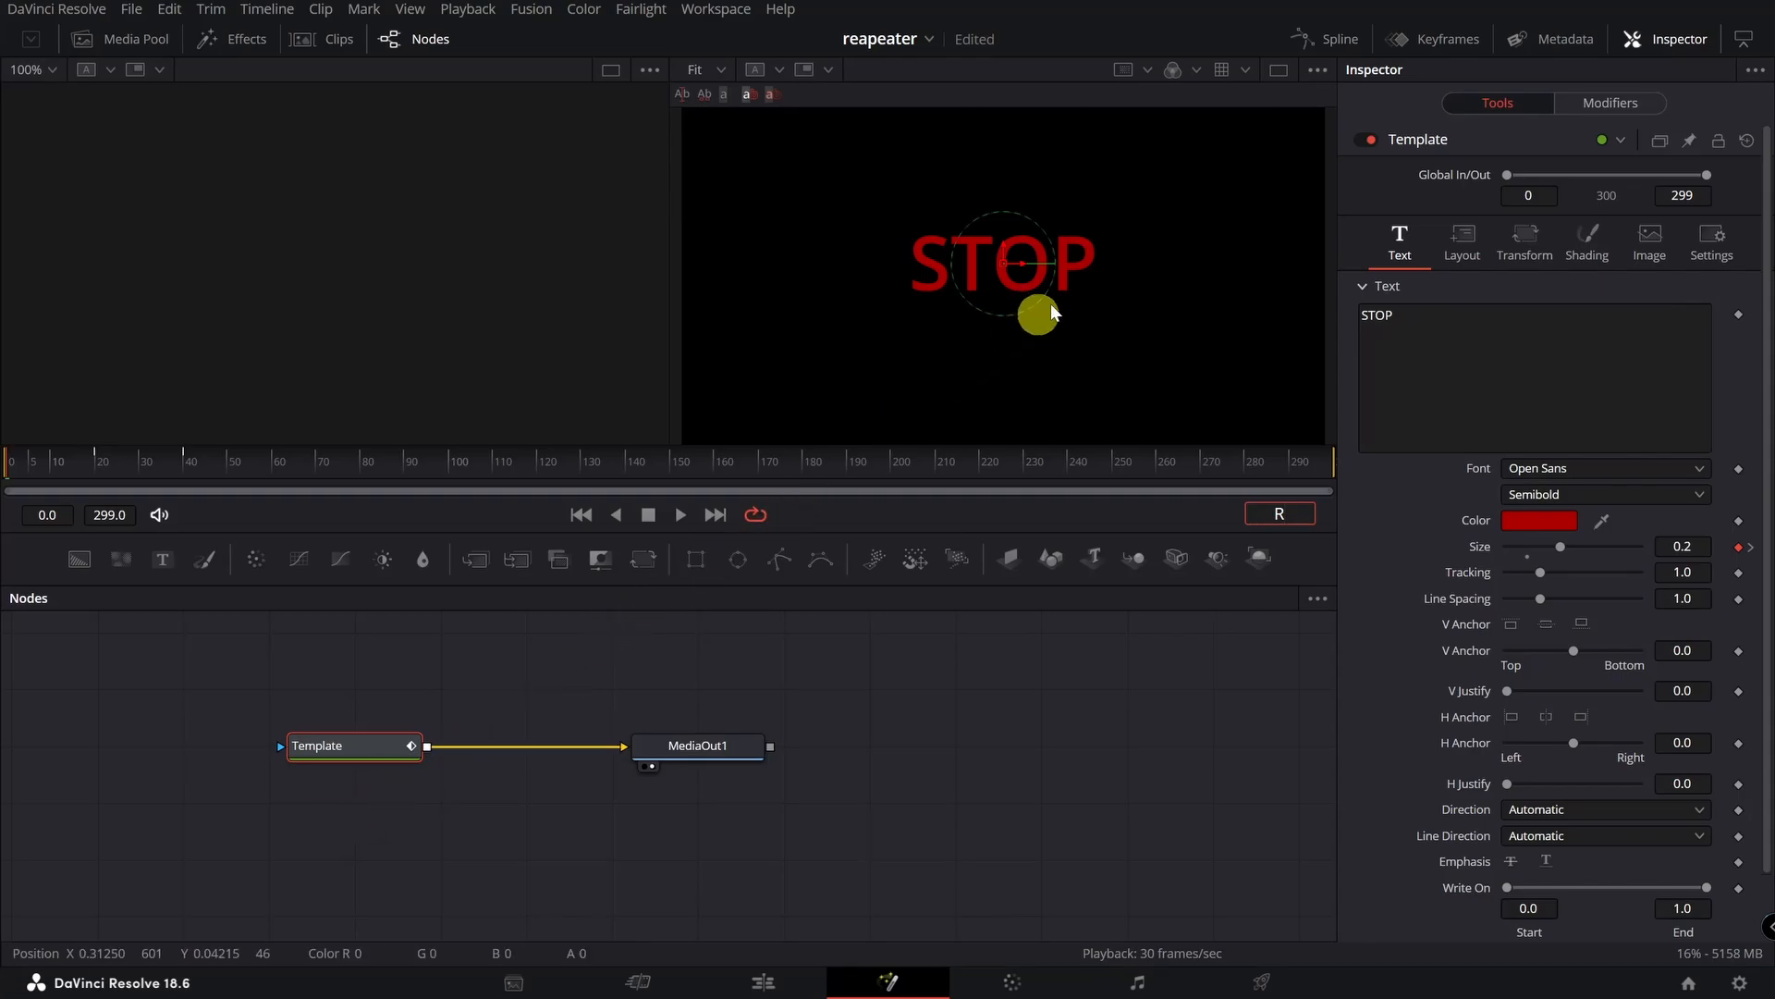
Show the Template node's Size curve in the Spline editor and fit it to the view.
click(1344, 41)
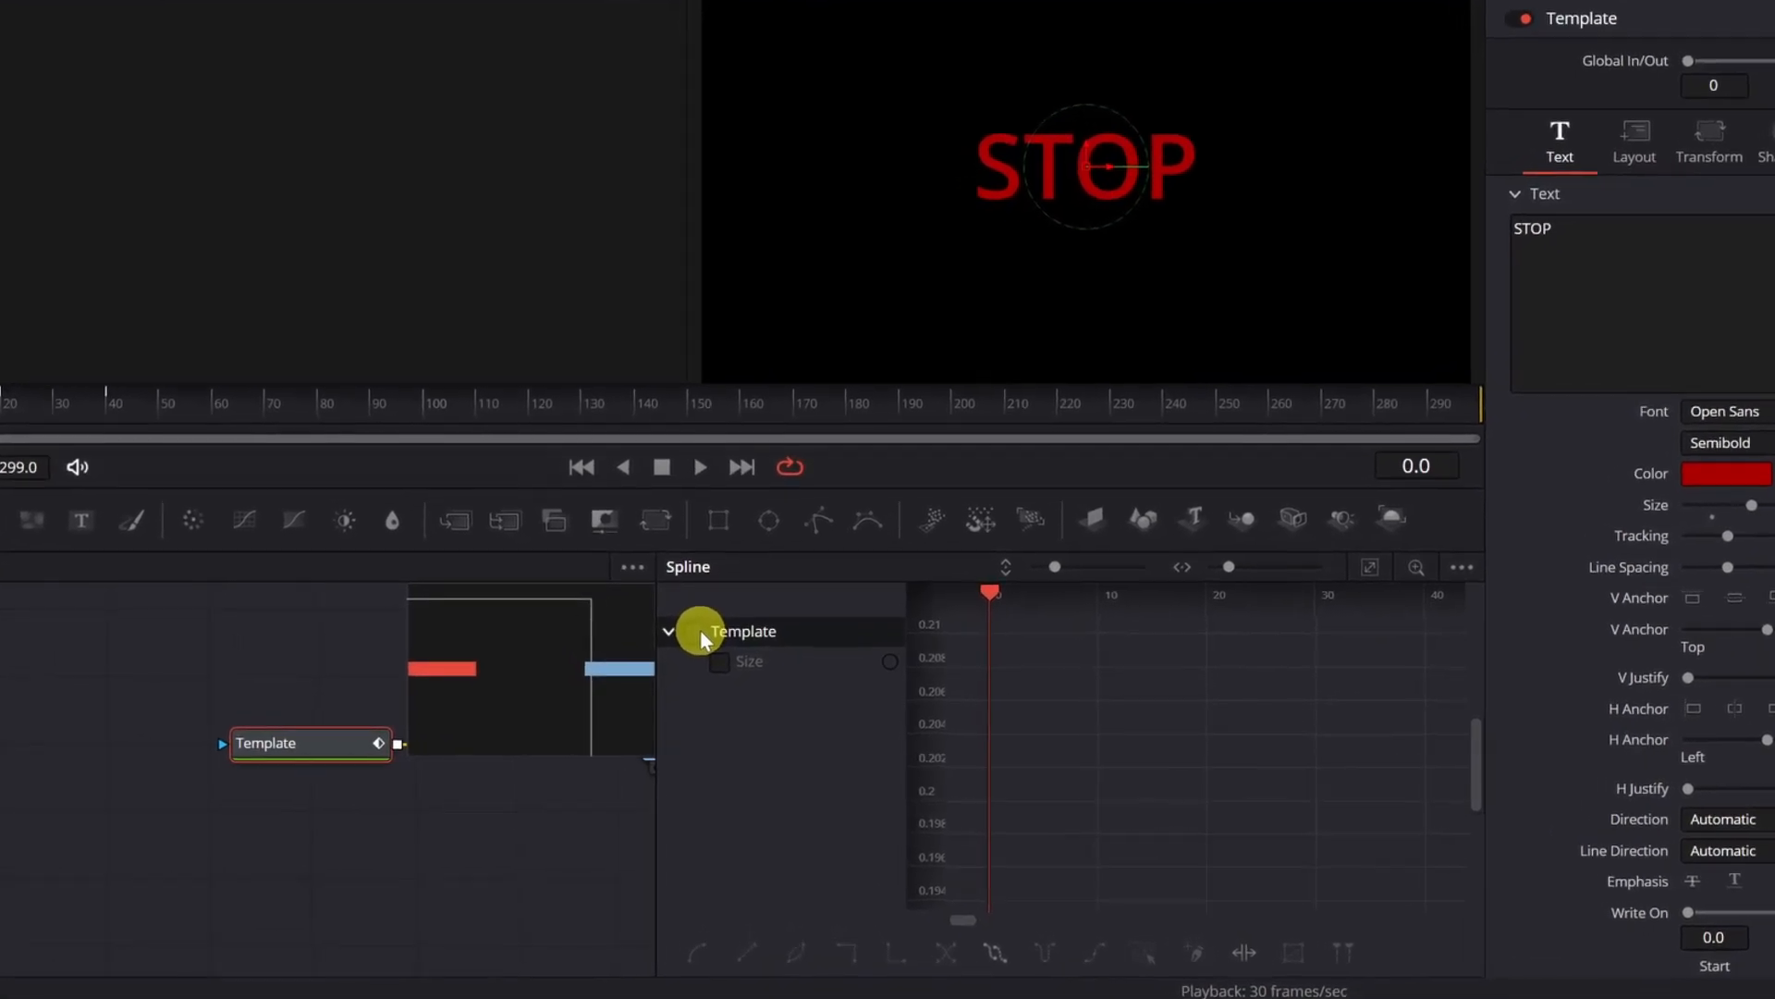
click(695, 632)
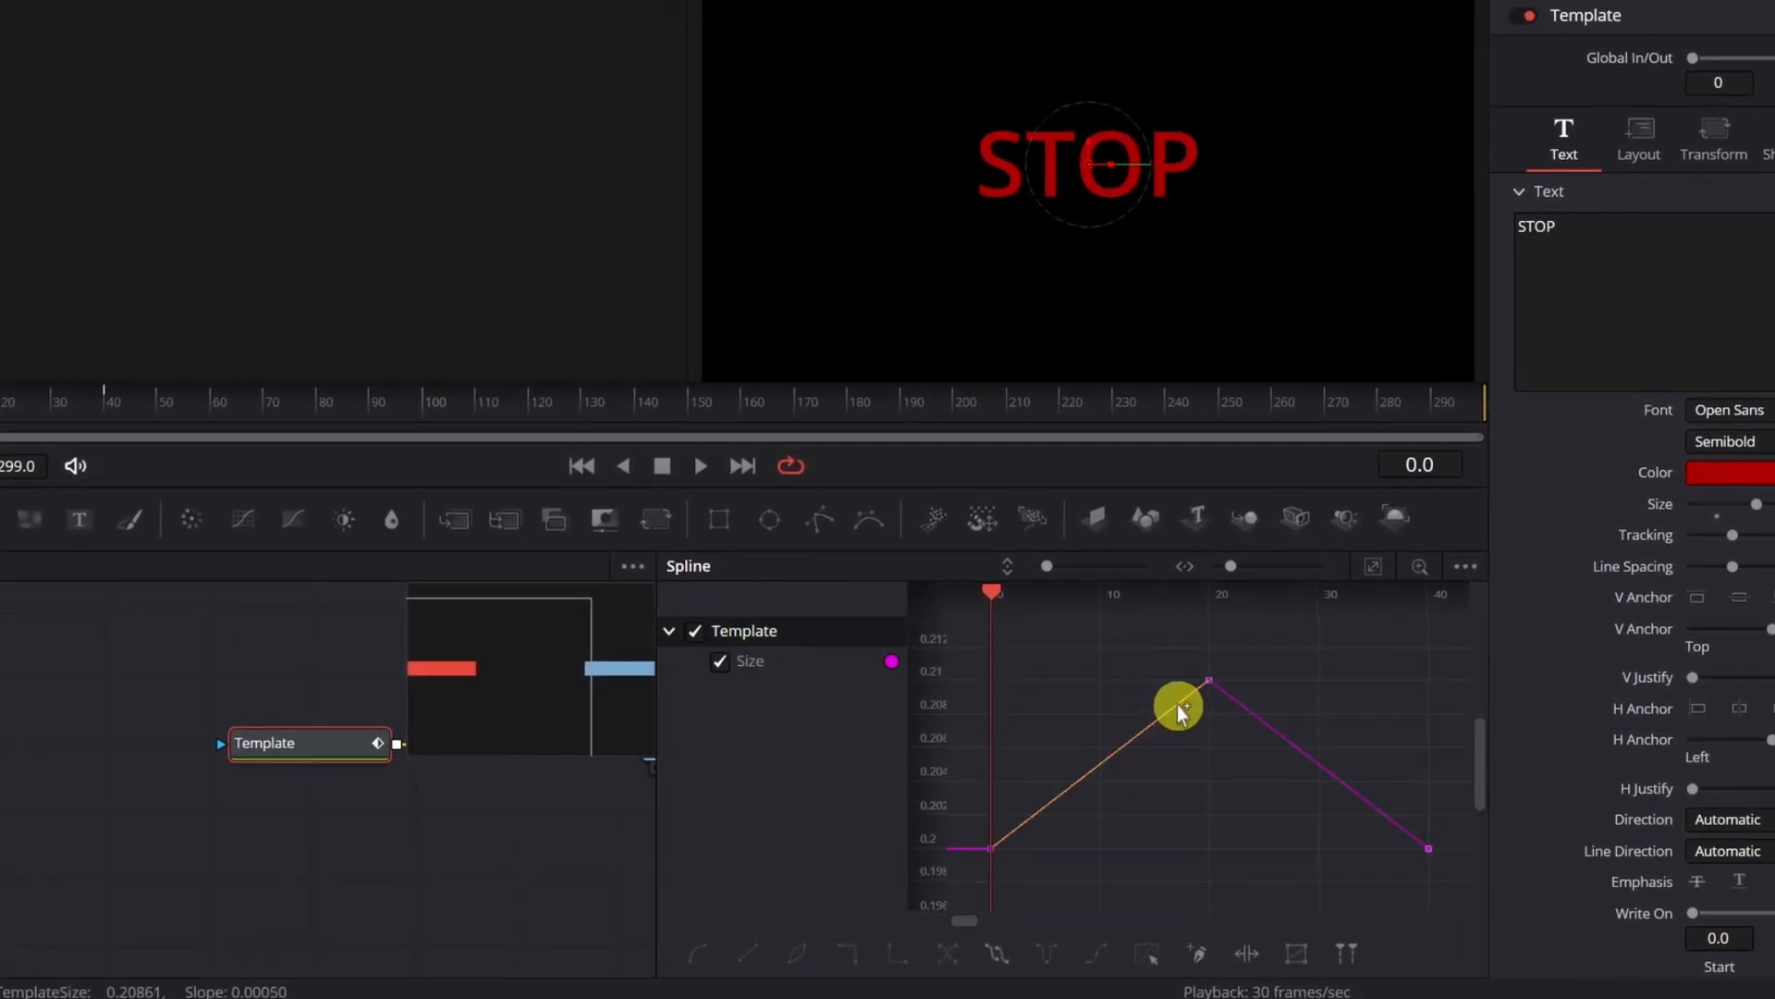
click(1373, 566)
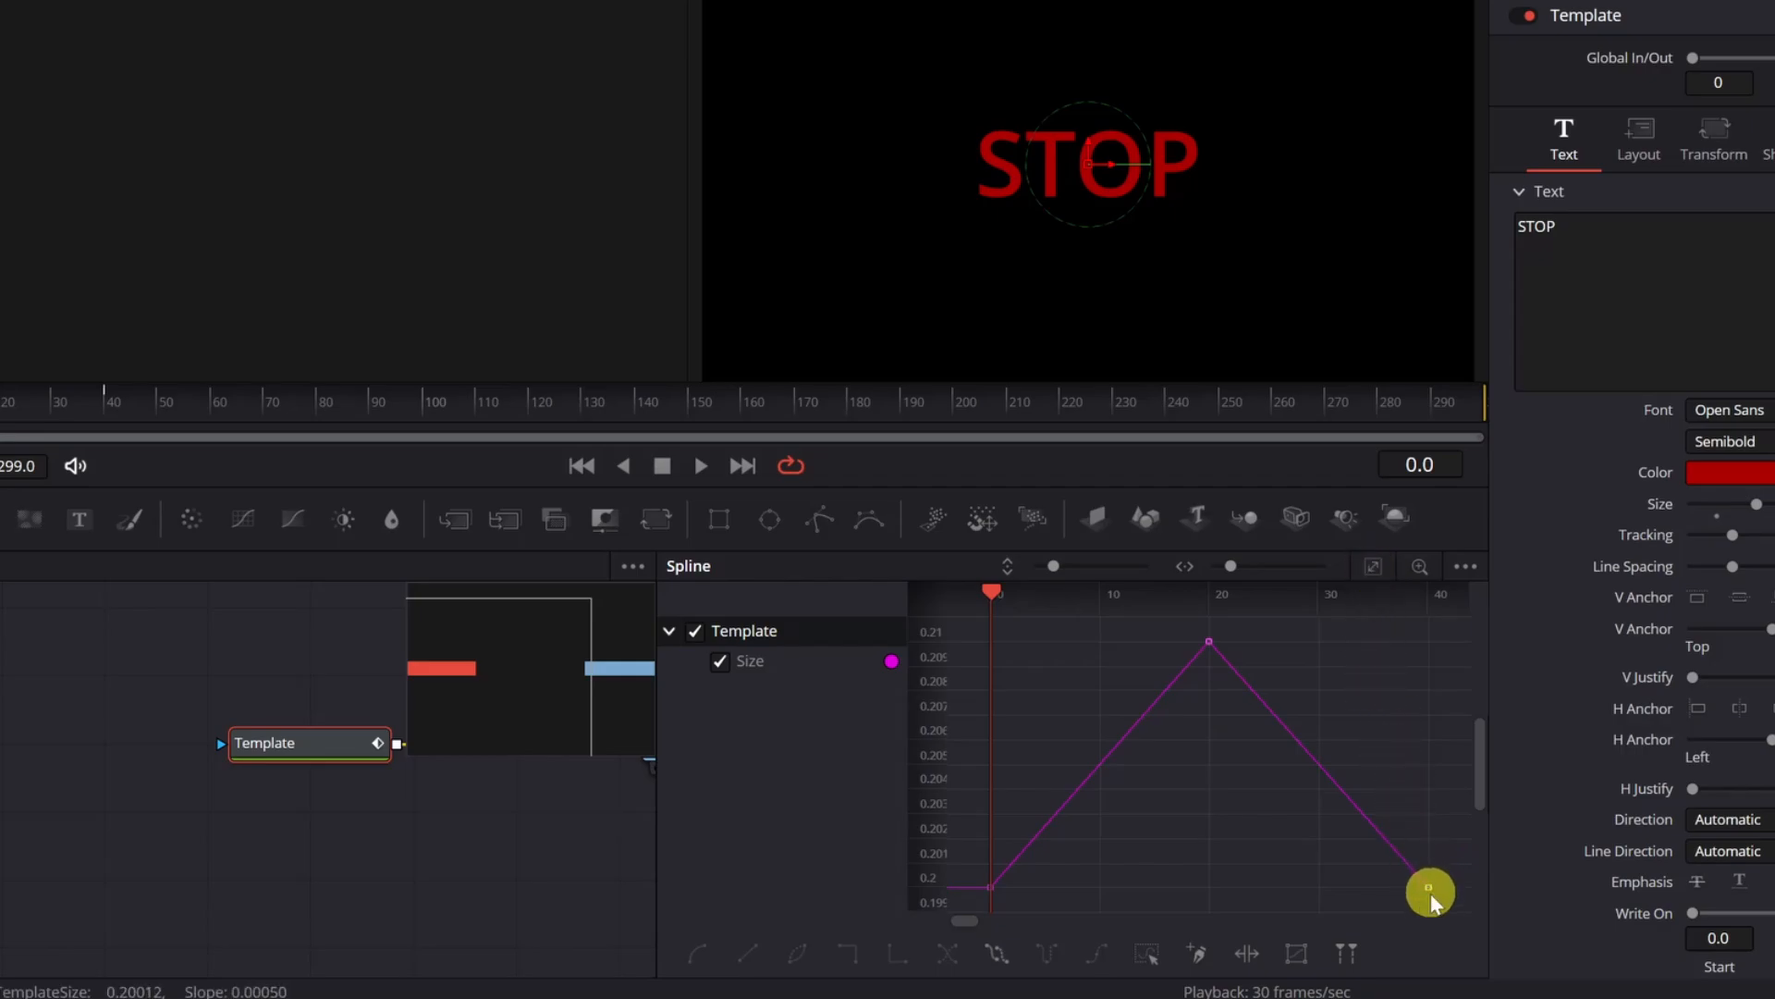
Select all three Size keyframes, smooth the curve through them, and look along its repeating section.
drag(1444, 901, 984, 641)
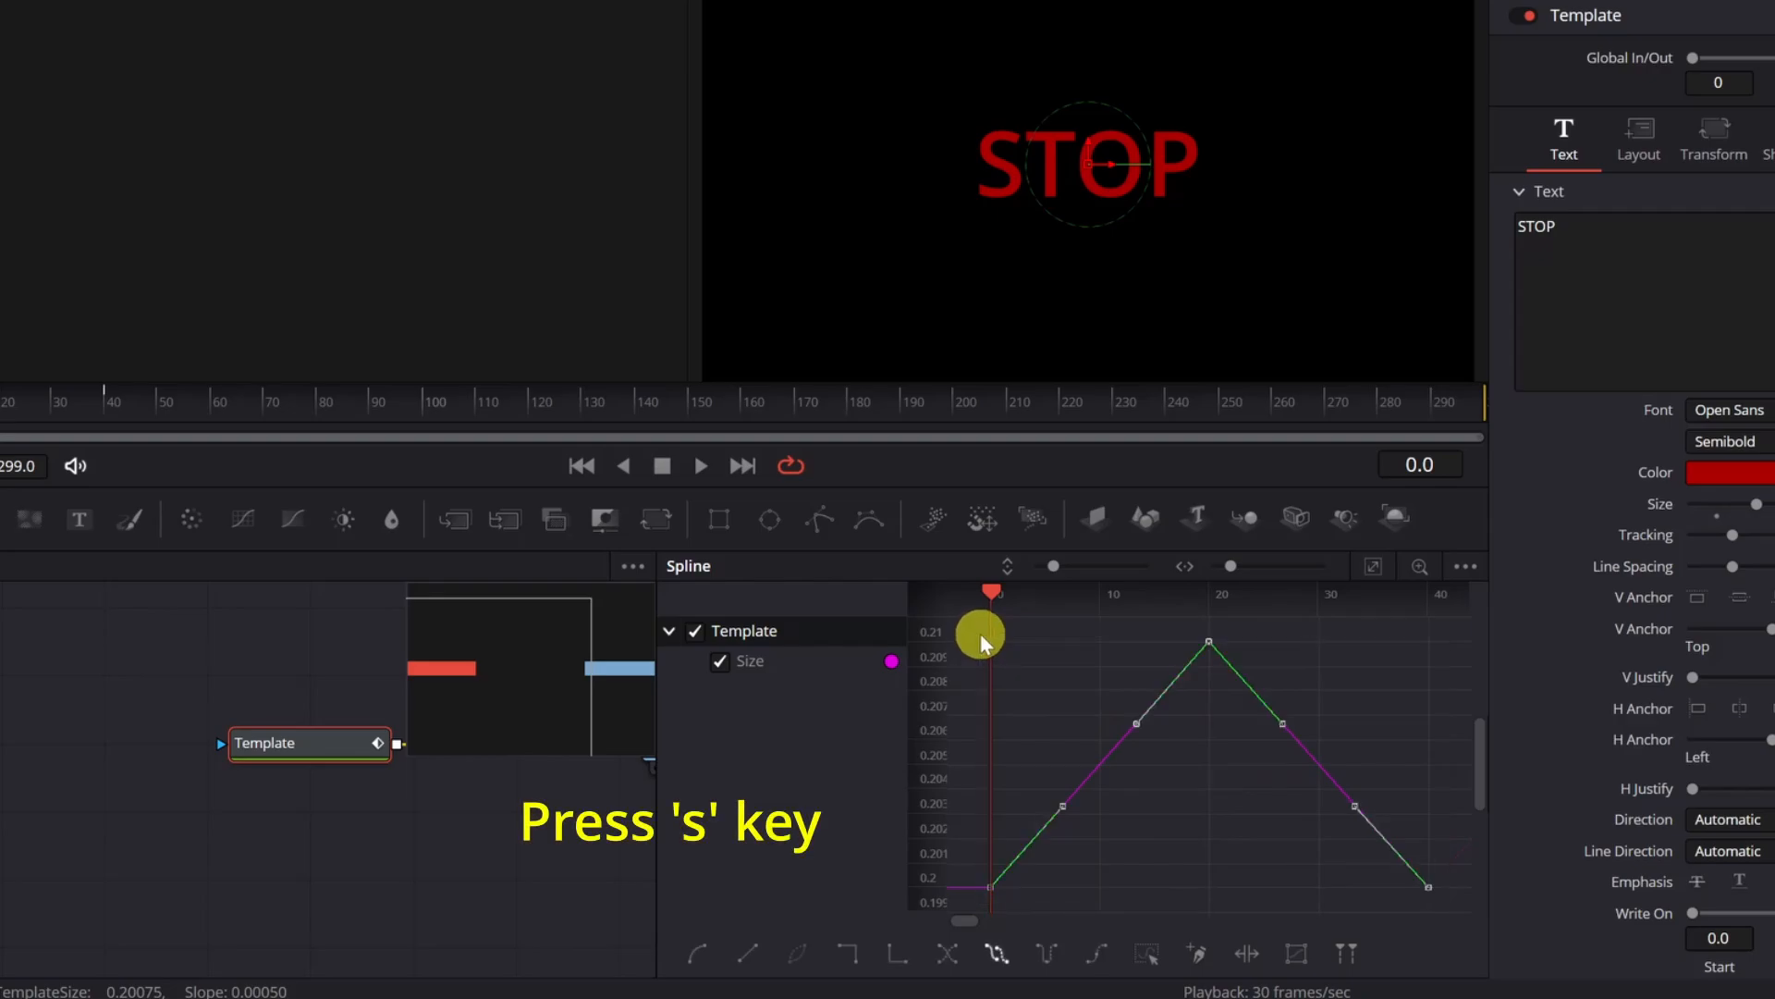
key(s)
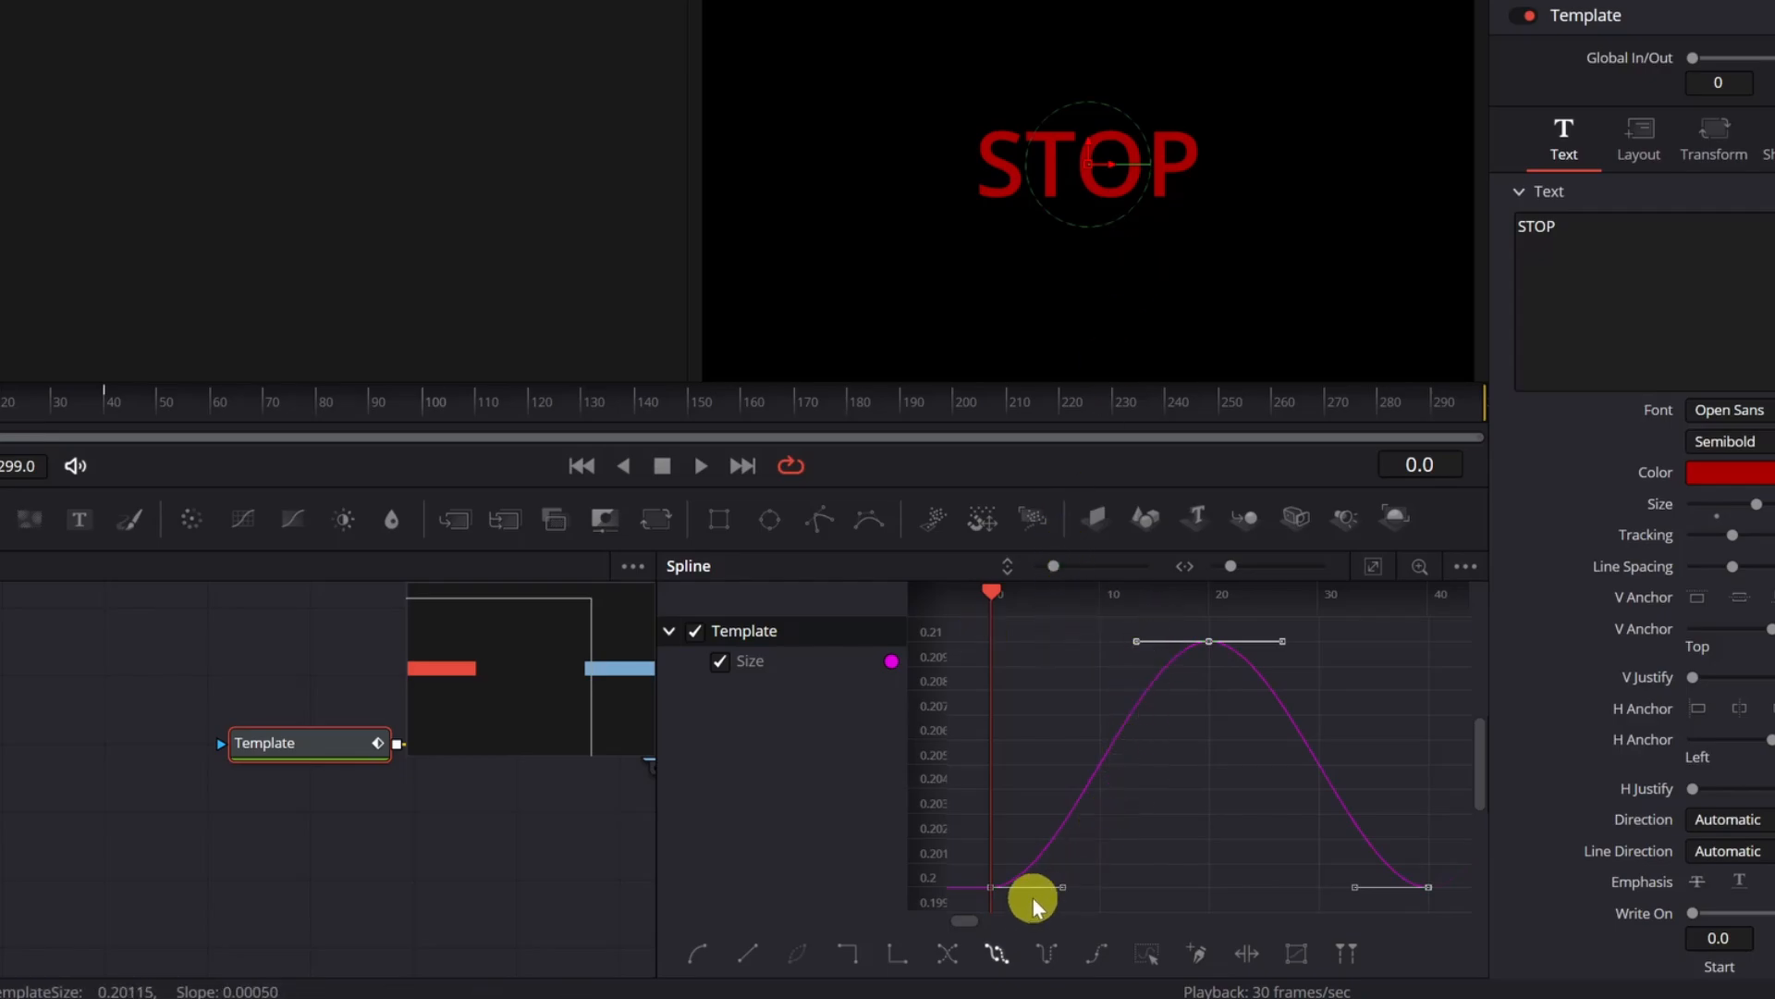
scroll(958, 918, right, 10)
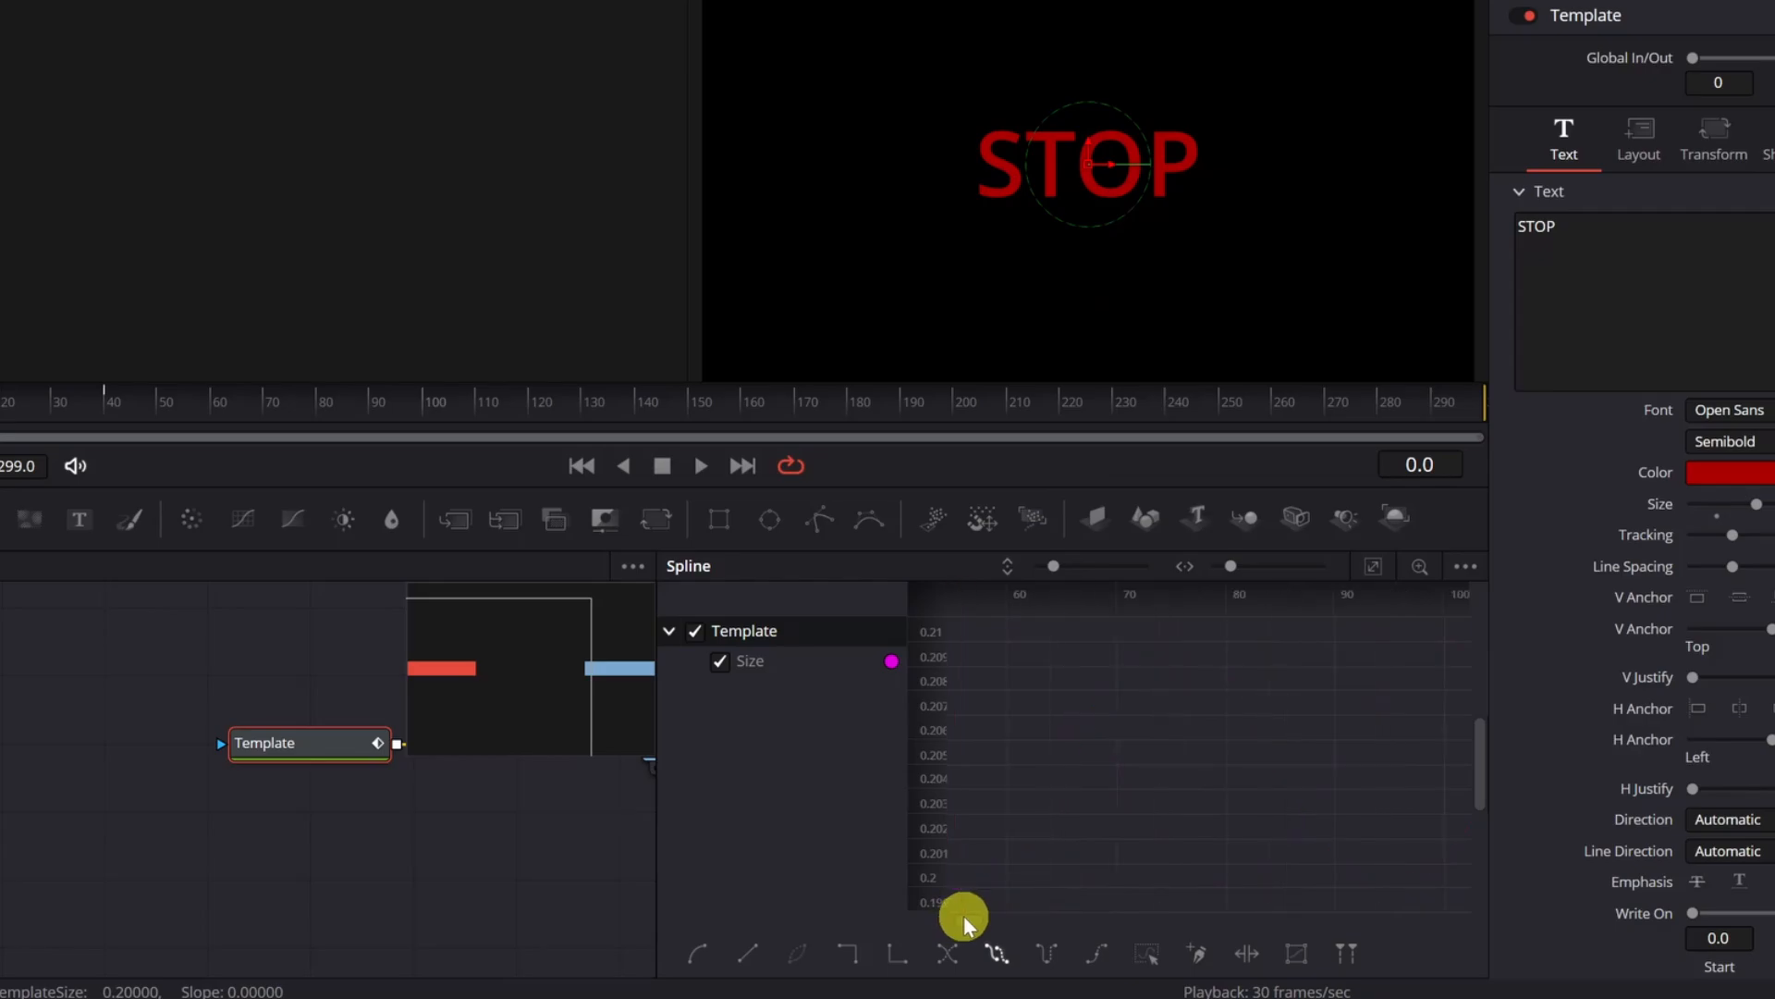
scroll(963, 916, right, 5)
scroll(967, 920, right, 5)
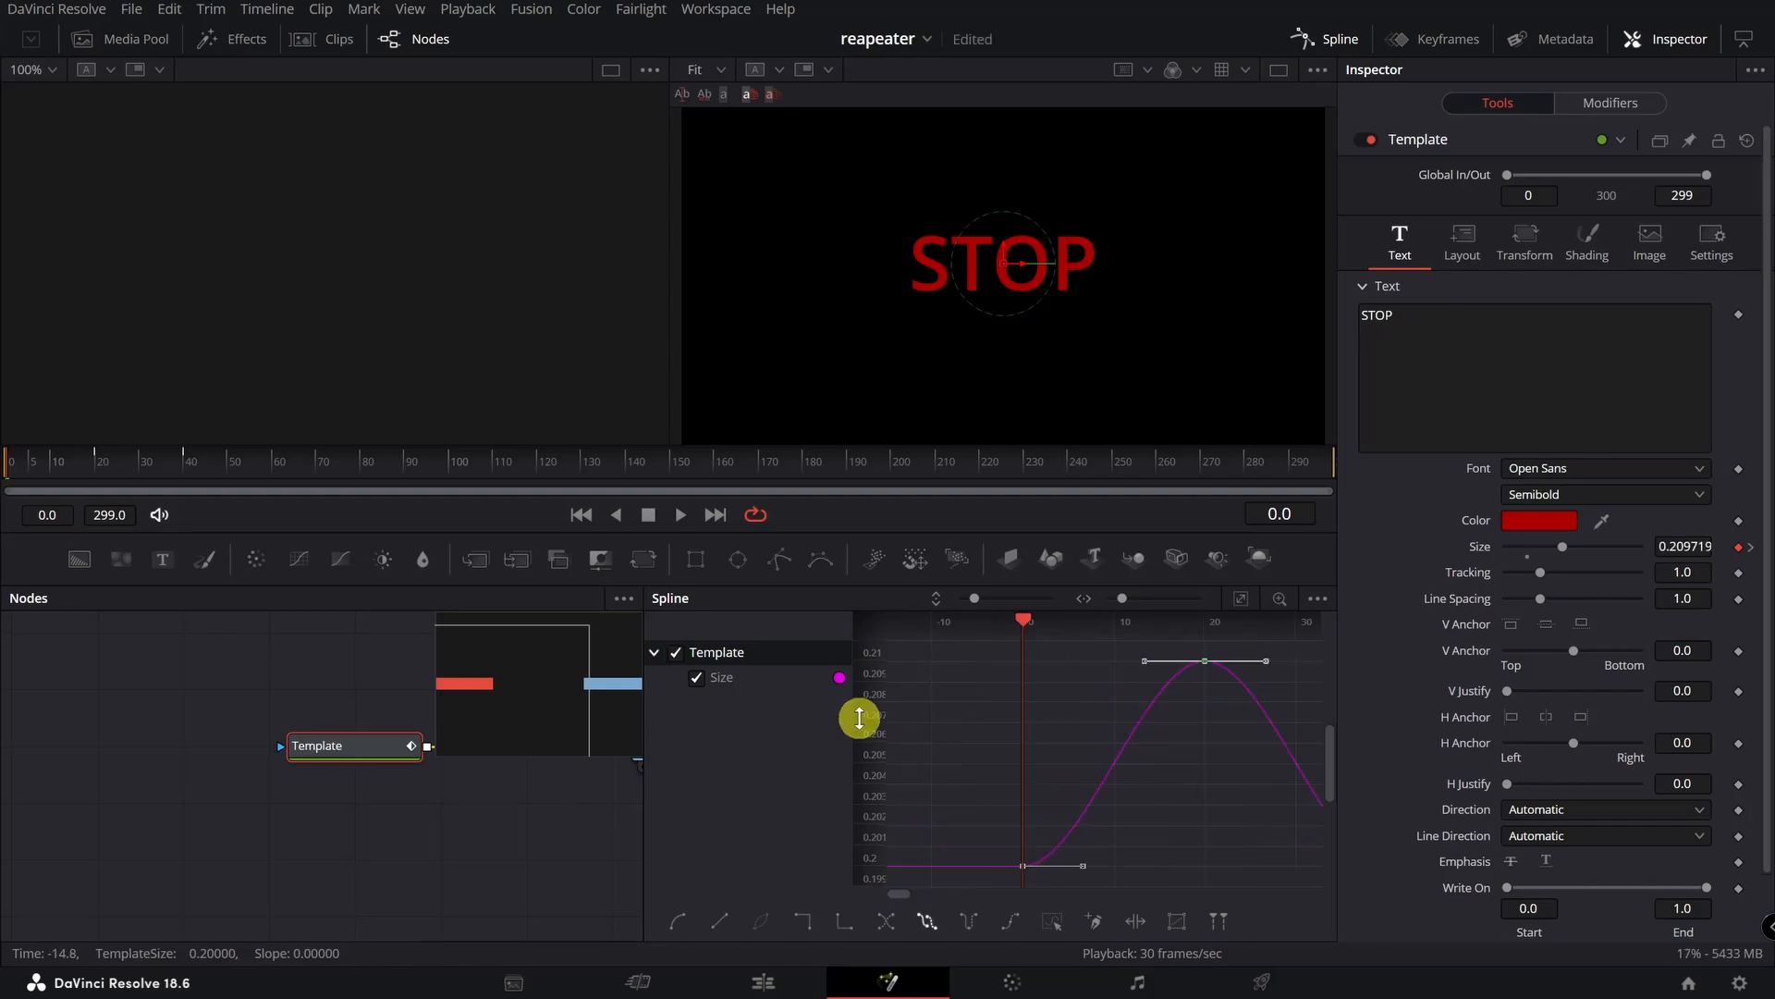
Widen the spline graph, shift all Size keyframes about 3 frames earlier, move the last one to frame 23, and preview the animation.
drag(853, 719, 753, 719)
drag(644, 747, 269, 747)
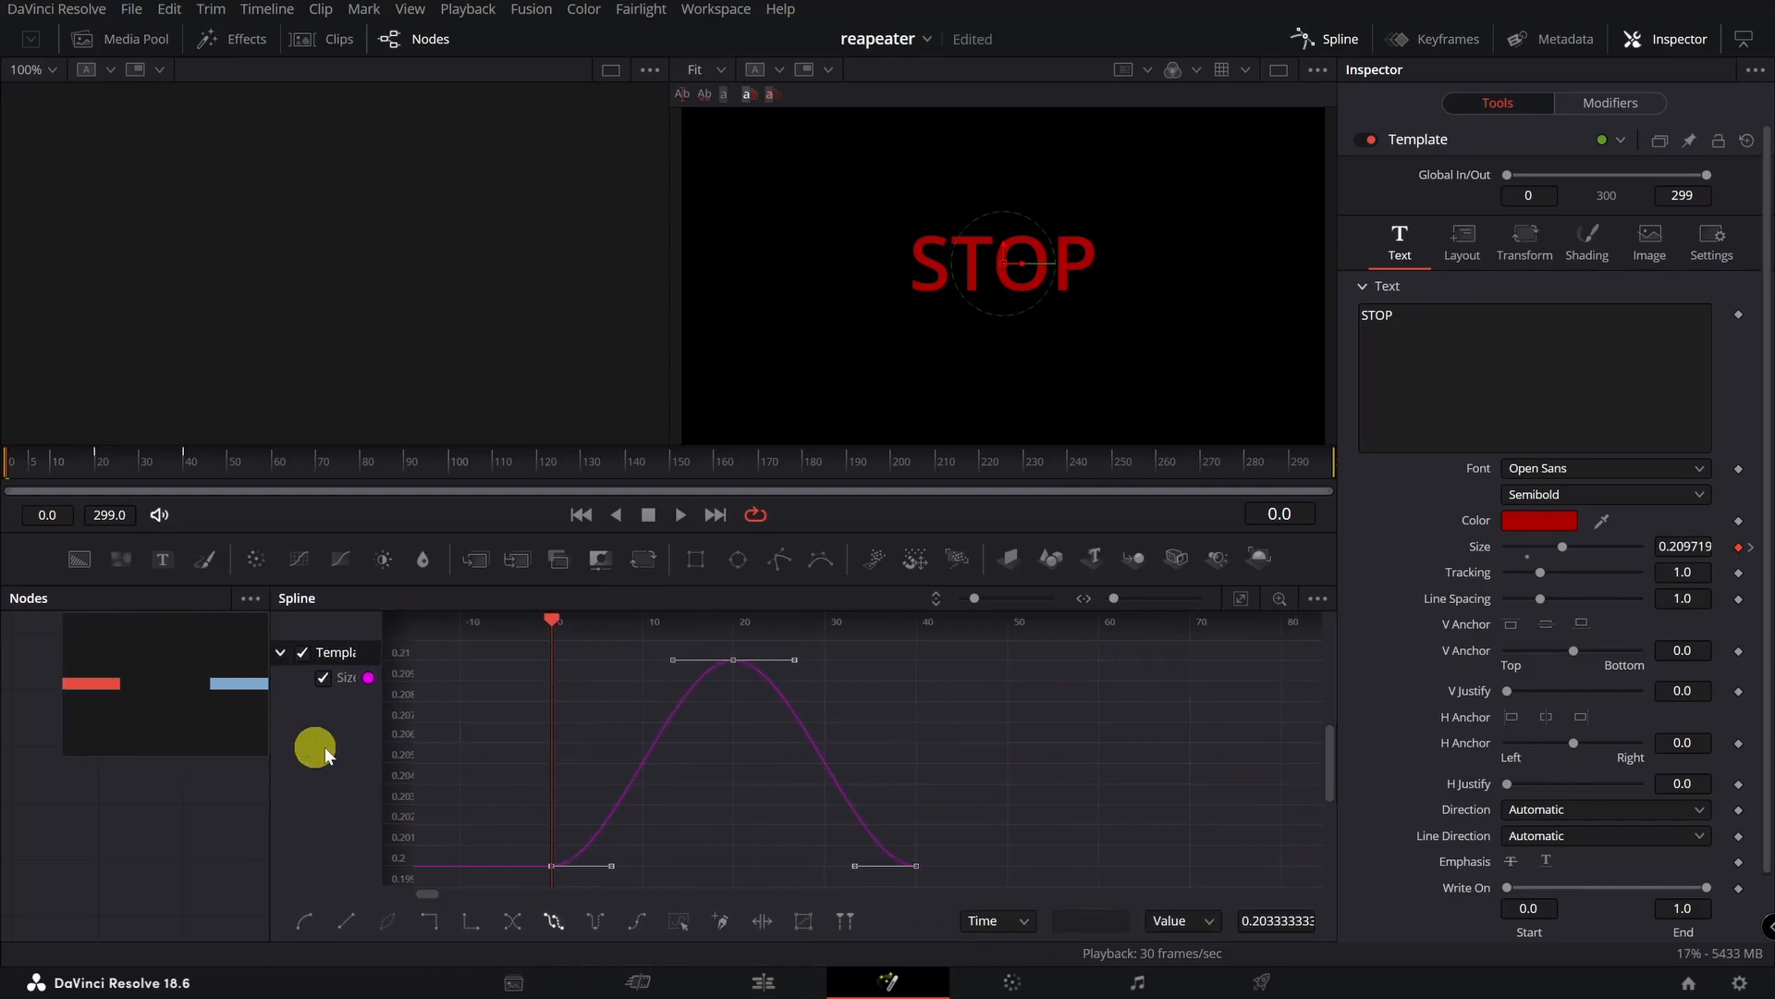
mouse_move(915, 865)
mouse_down()
mouse_move(816, 867)
mouse_move(887, 866)
mouse_up()
drag(708, 657, 710, 669)
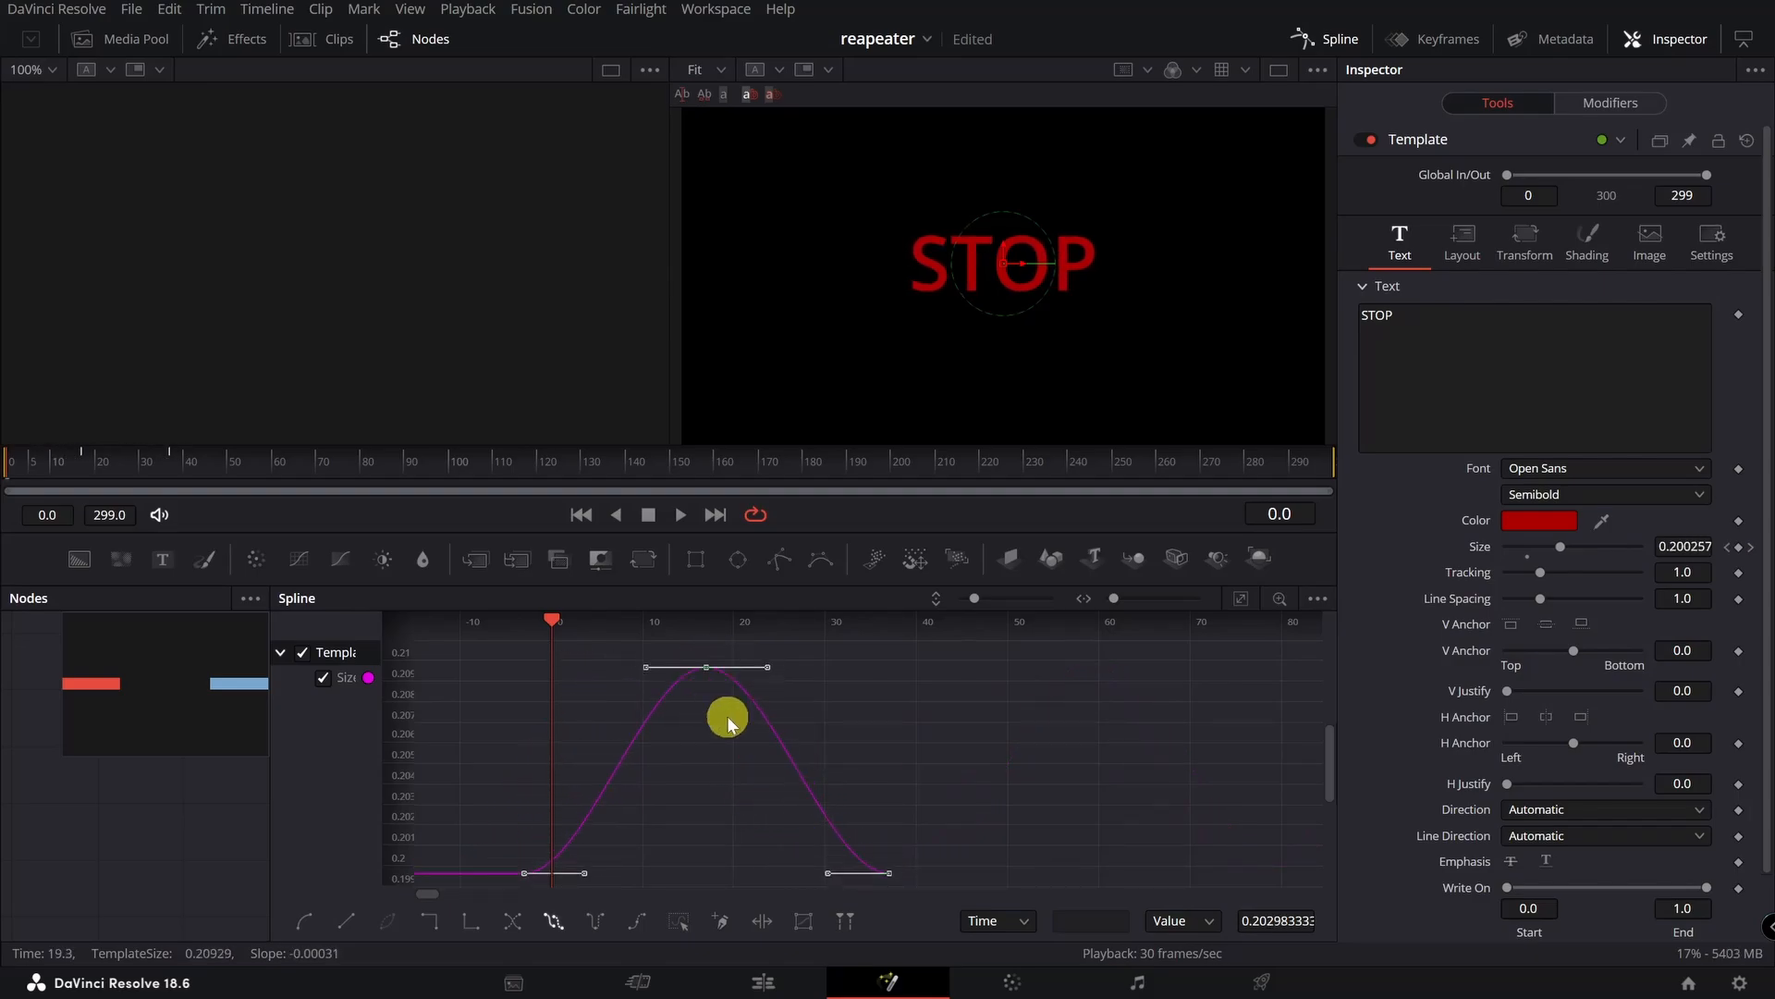
drag(888, 874, 752, 875)
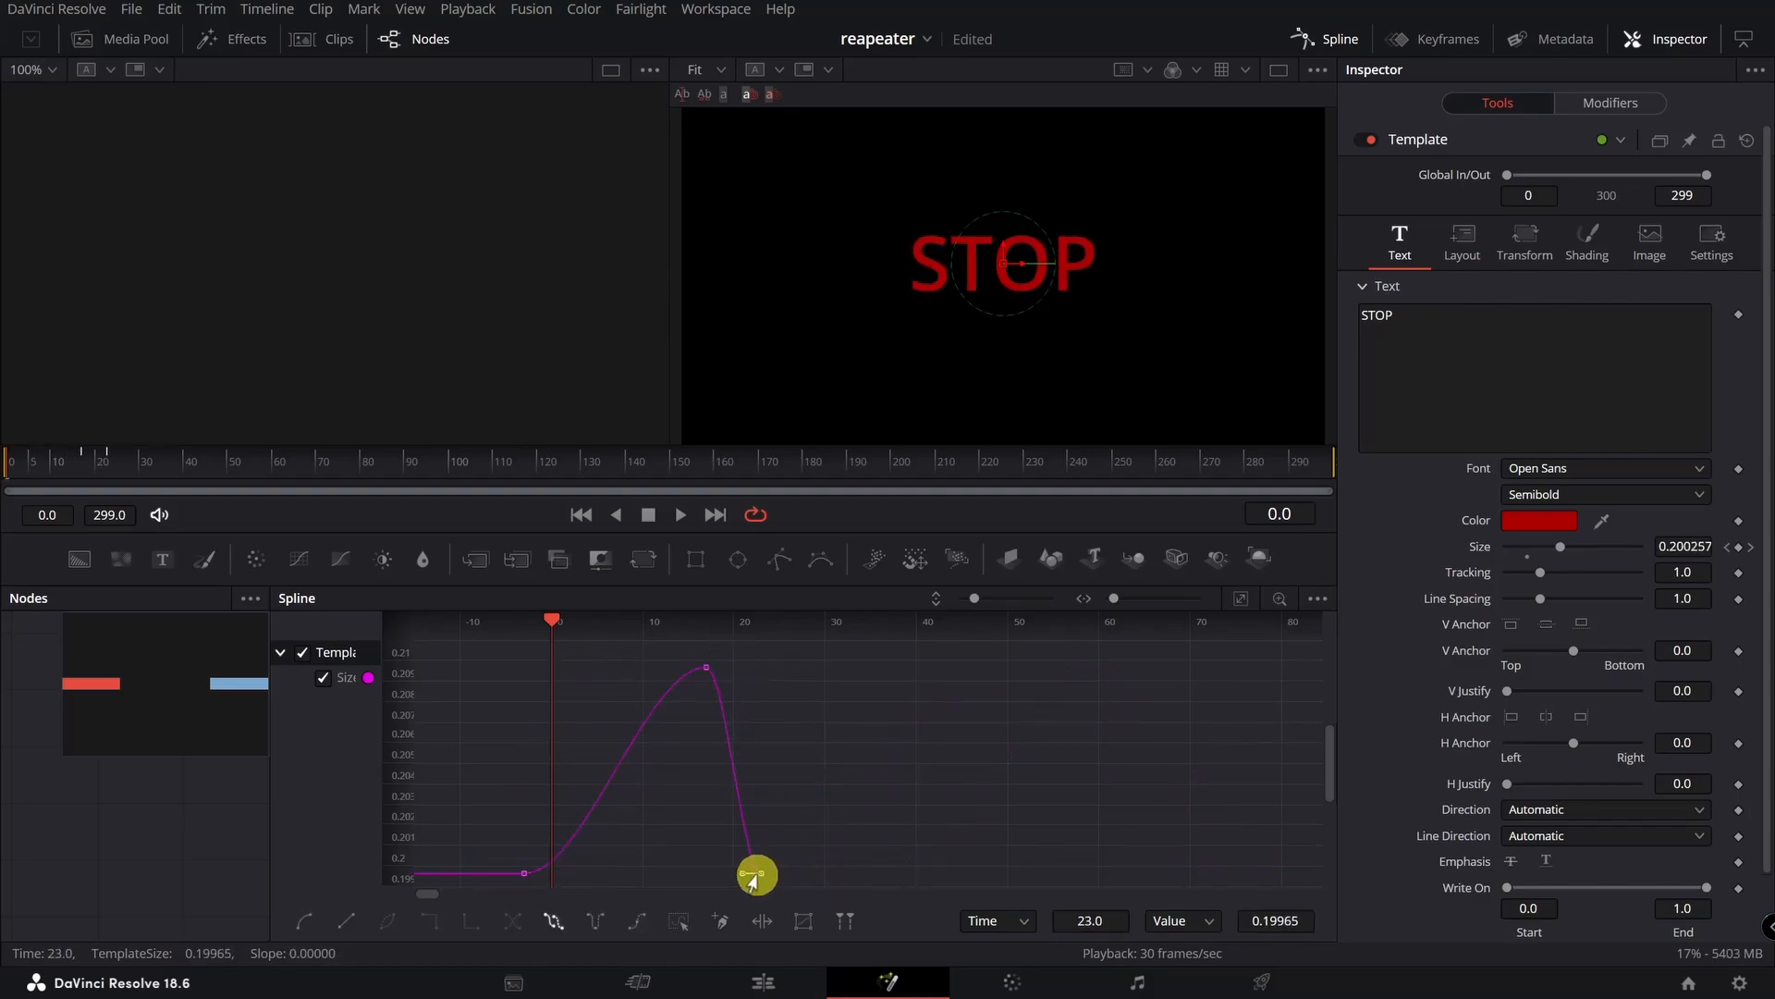
click(680, 515)
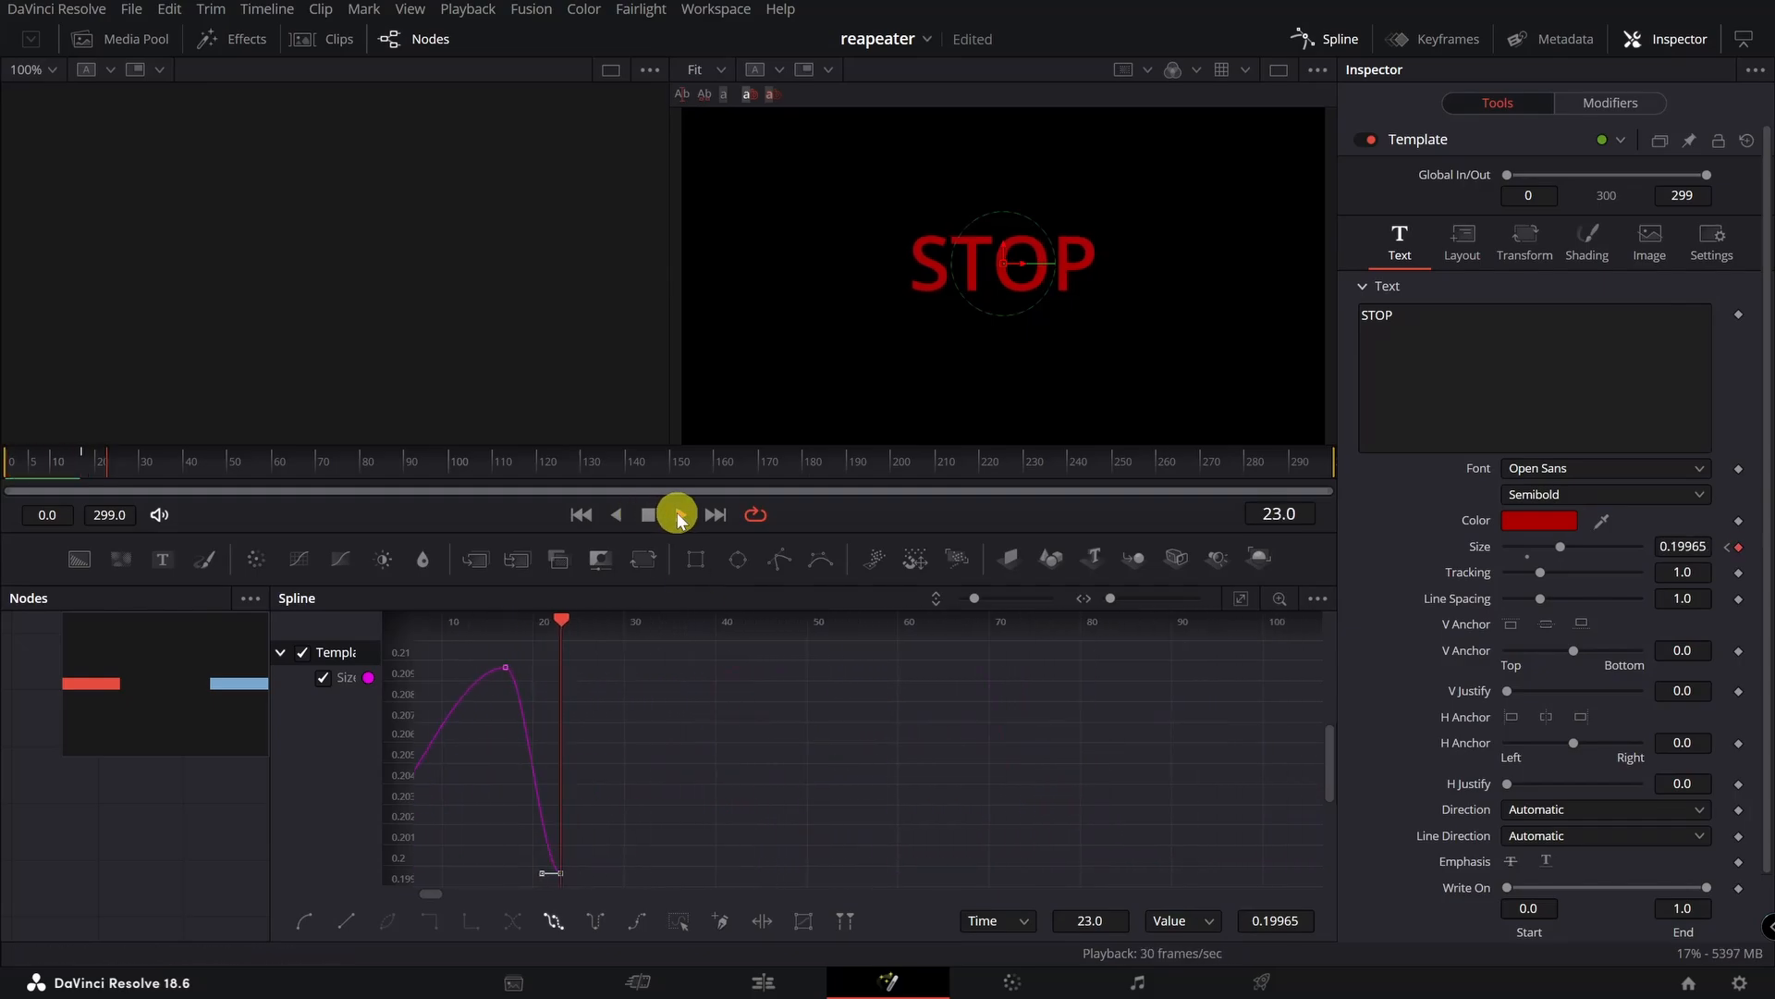
click(648, 515)
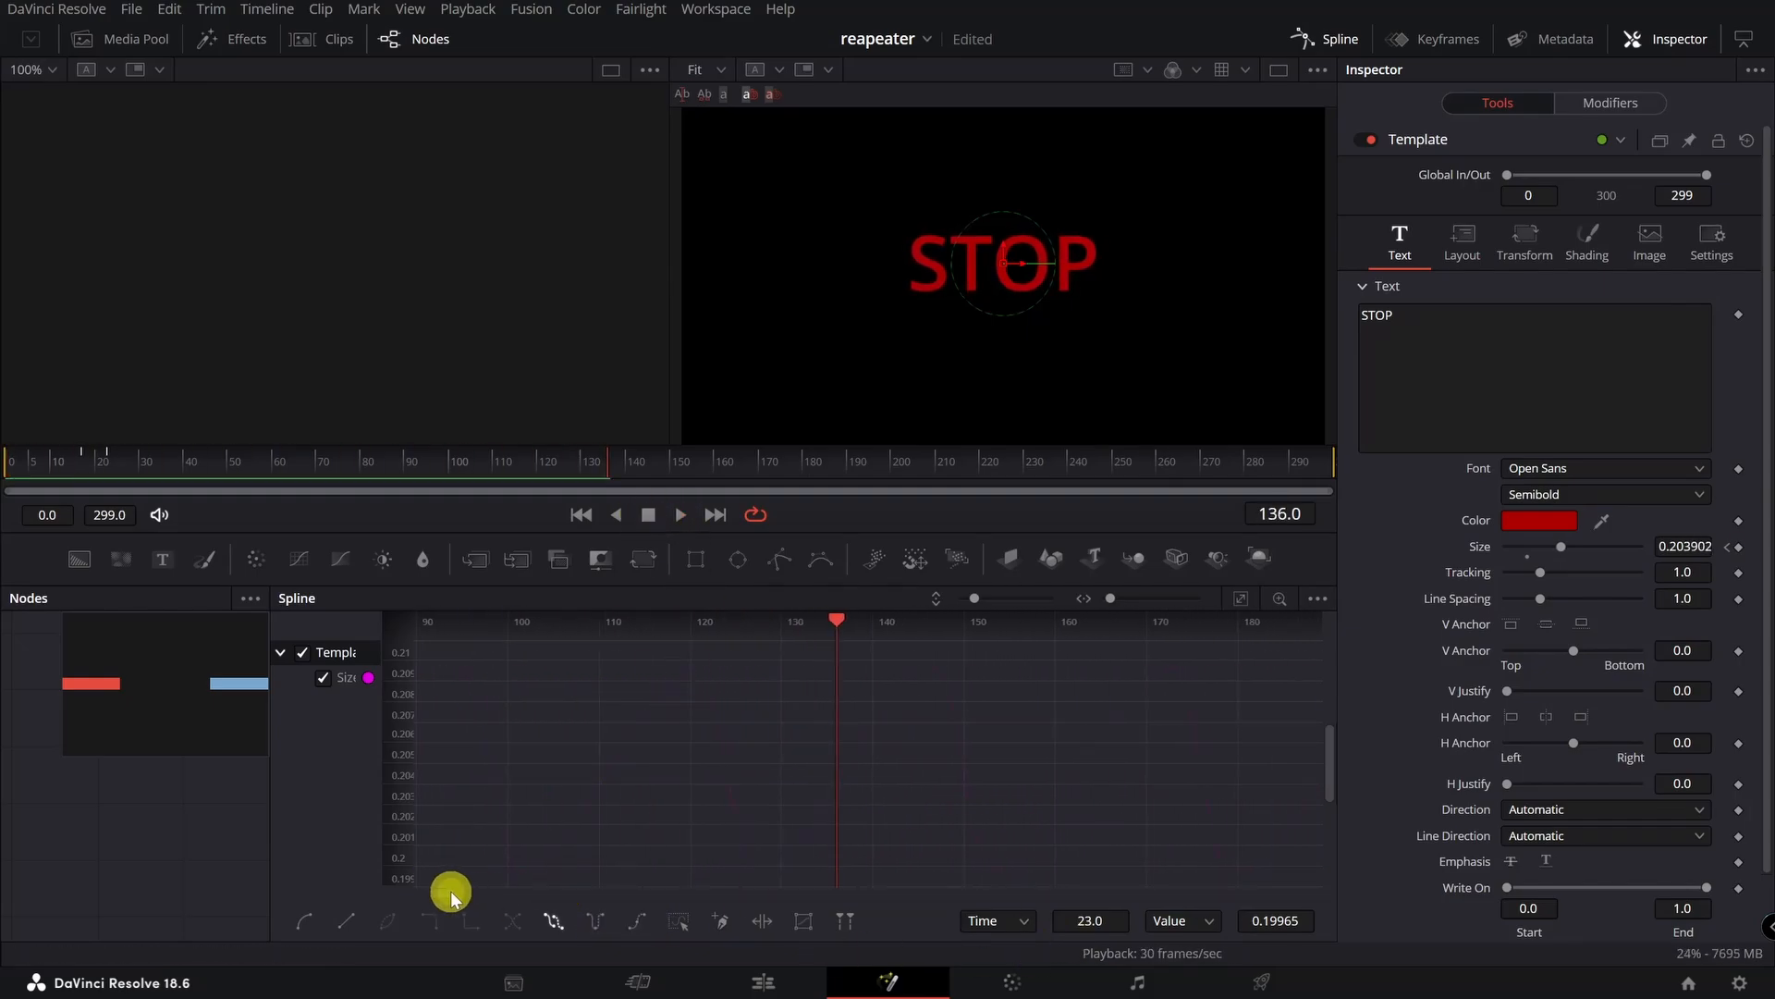
Move the peak Size keyframe to frame 21 with a value of about 0.20685 and play back the result.
drag(451, 891, 428, 892)
drag(709, 666, 754, 718)
click(680, 515)
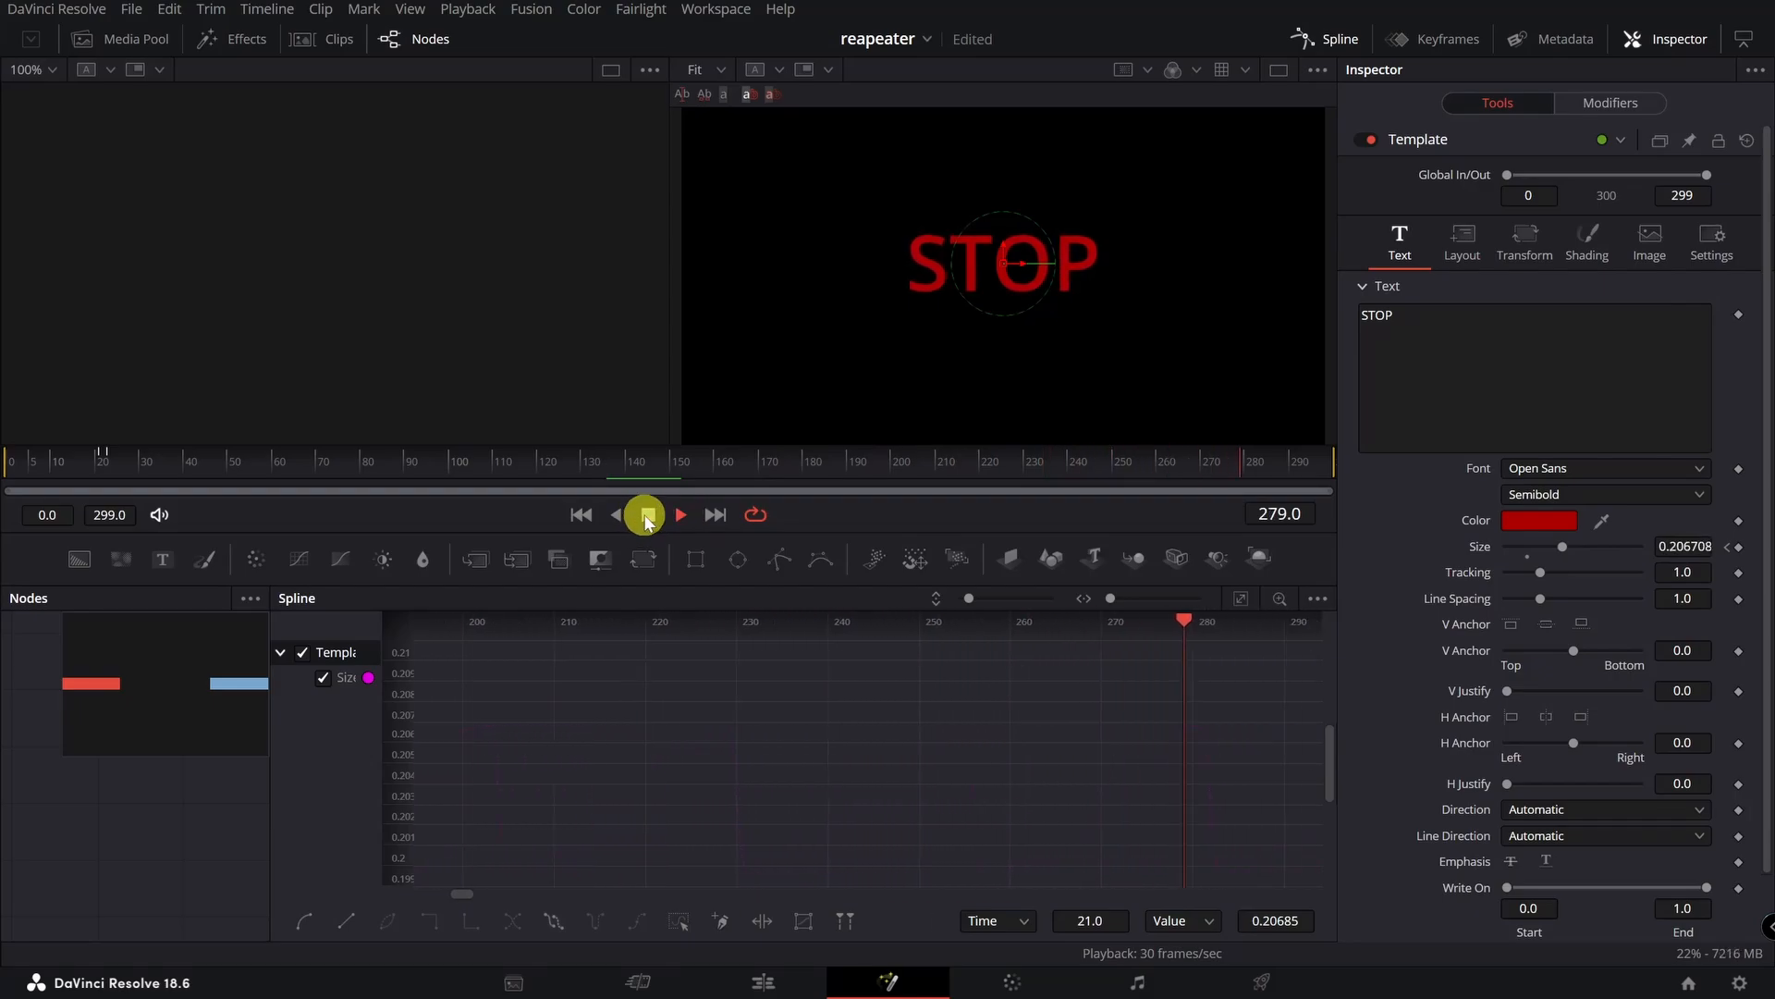
click(647, 515)
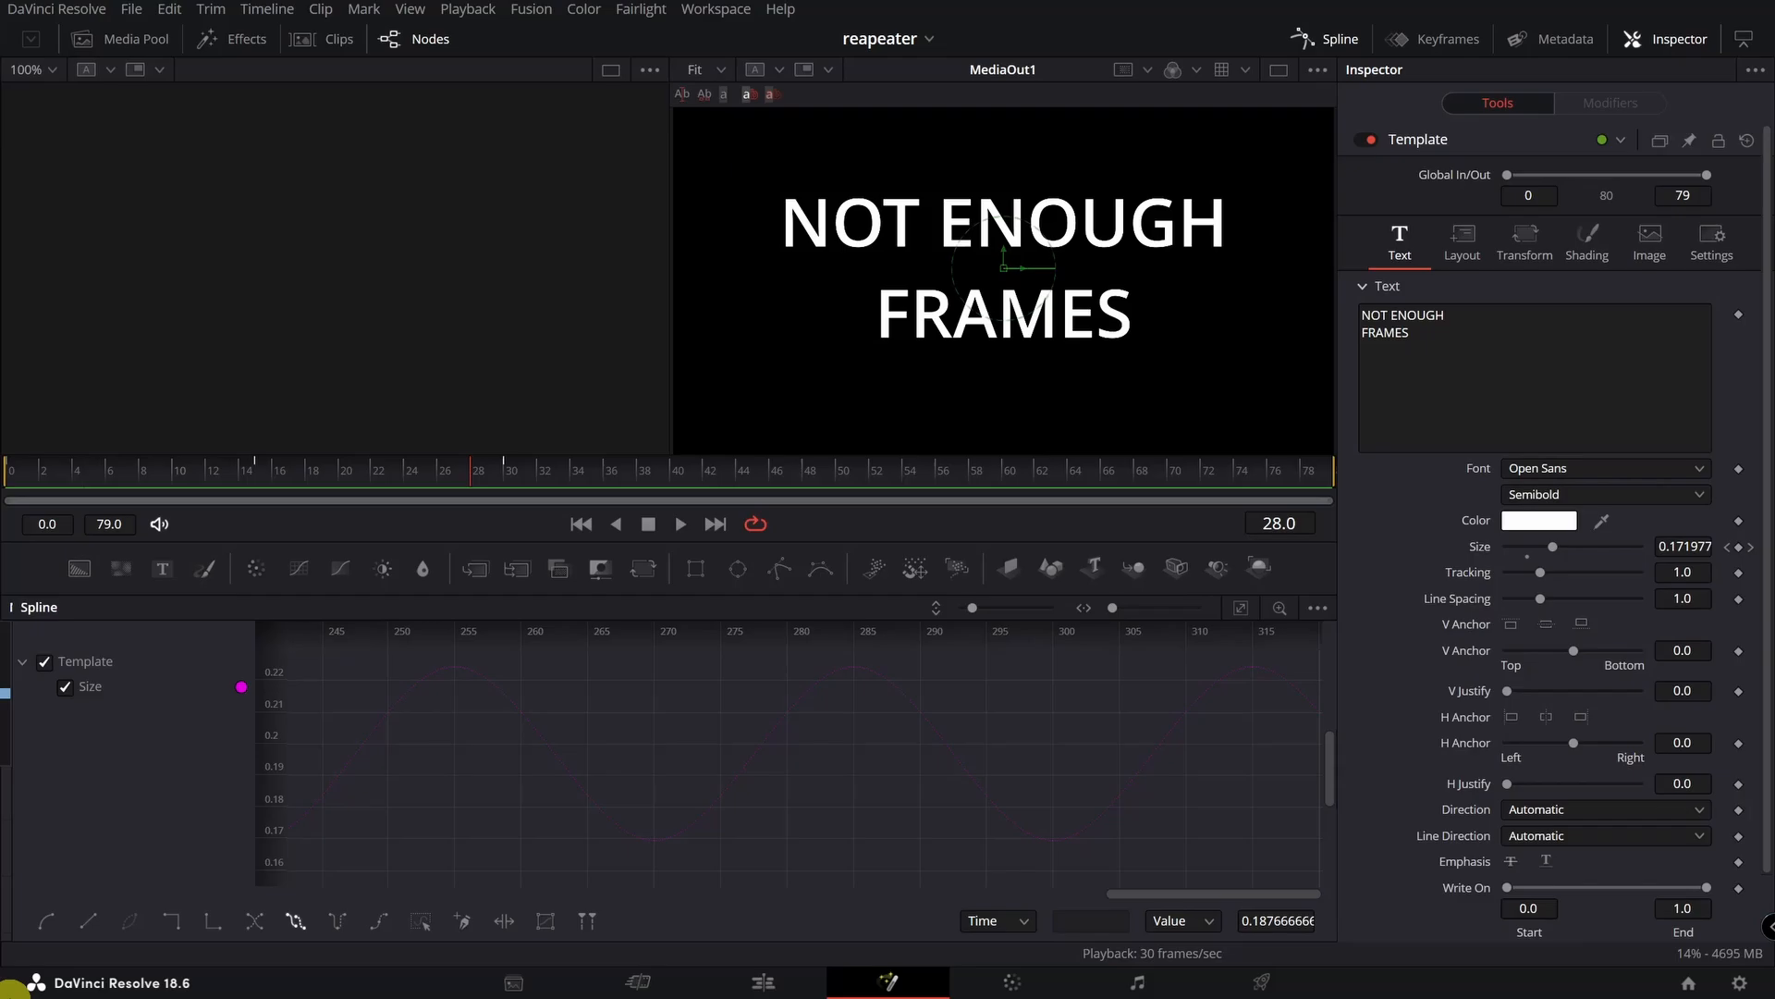
Play the NOT ENOUGH FRAMES and BAD CONSTRUCTION title examples to check how their loops repeat.
click(677, 524)
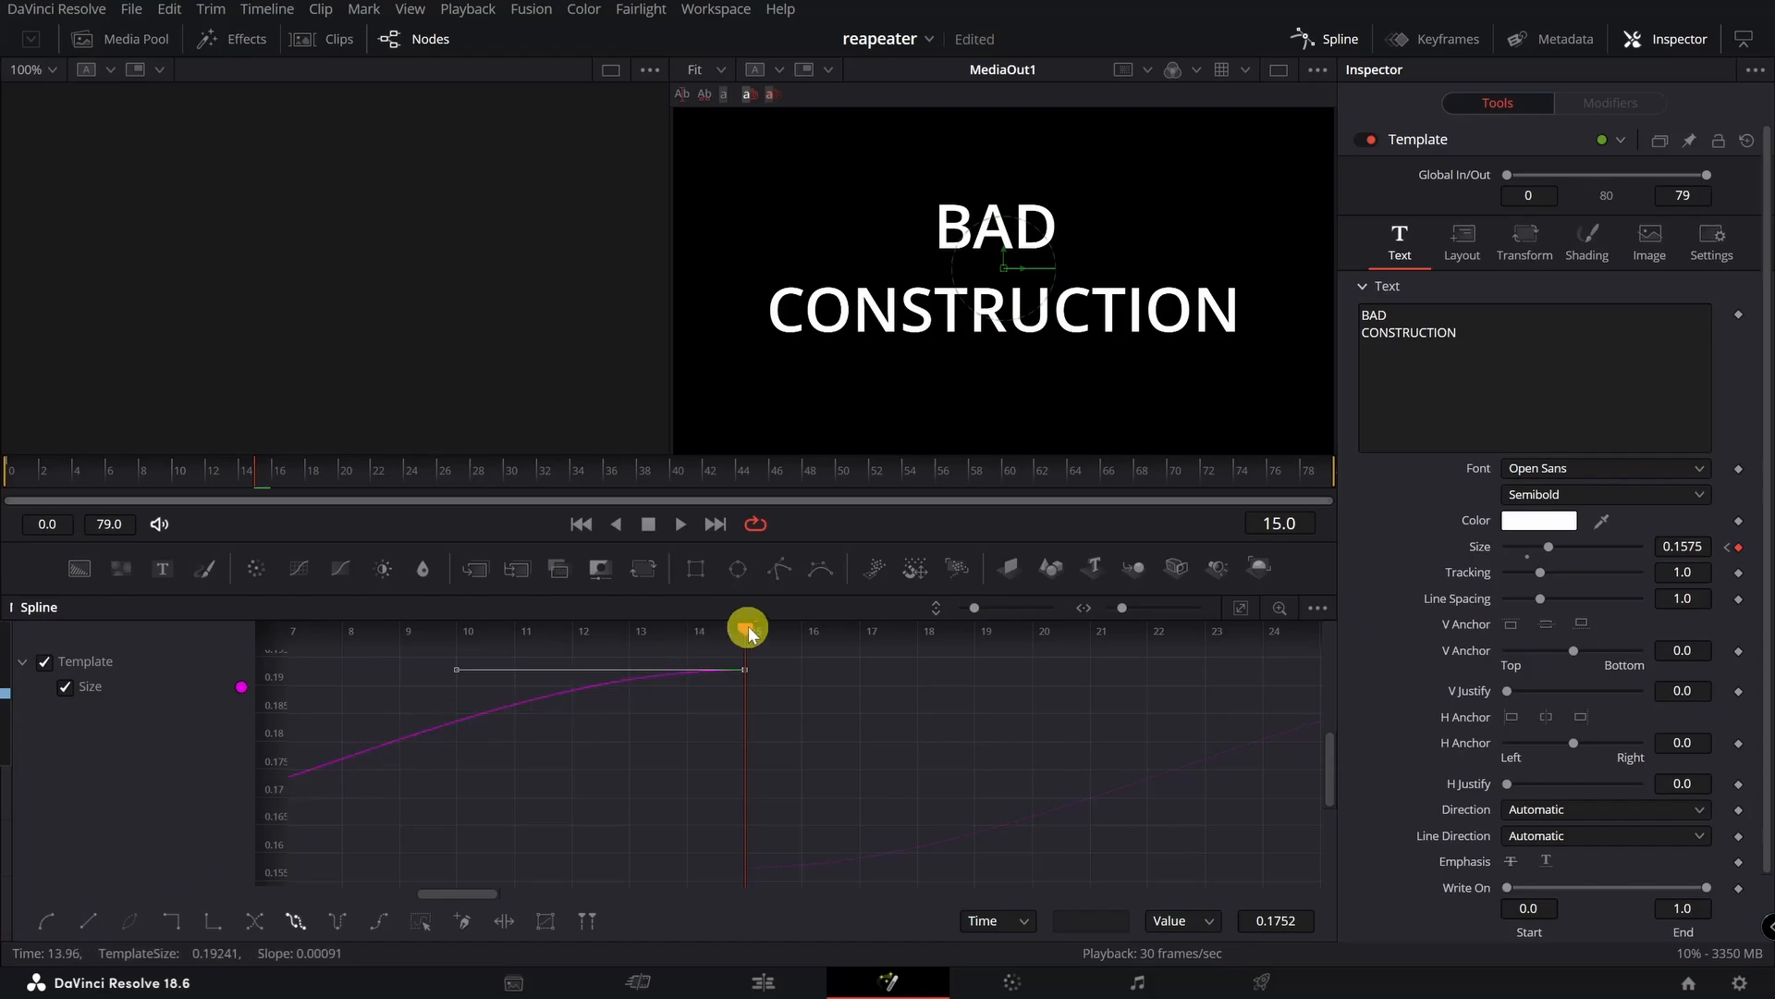
click(677, 525)
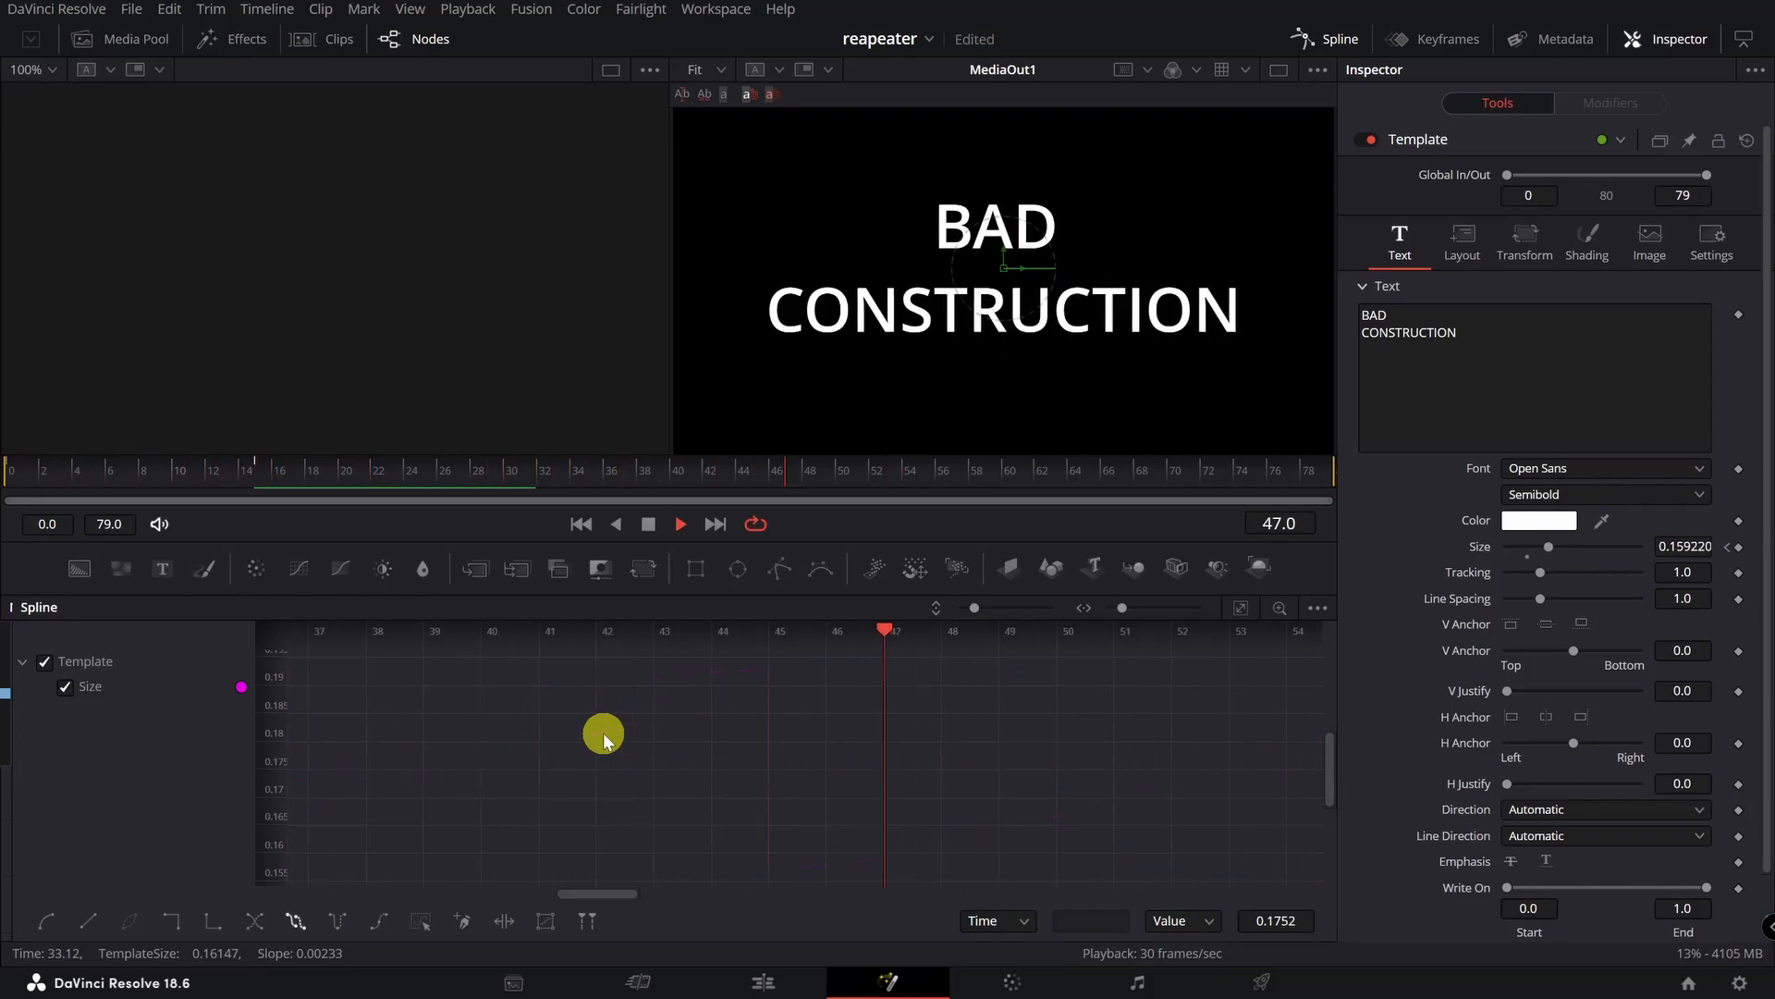
click(650, 525)
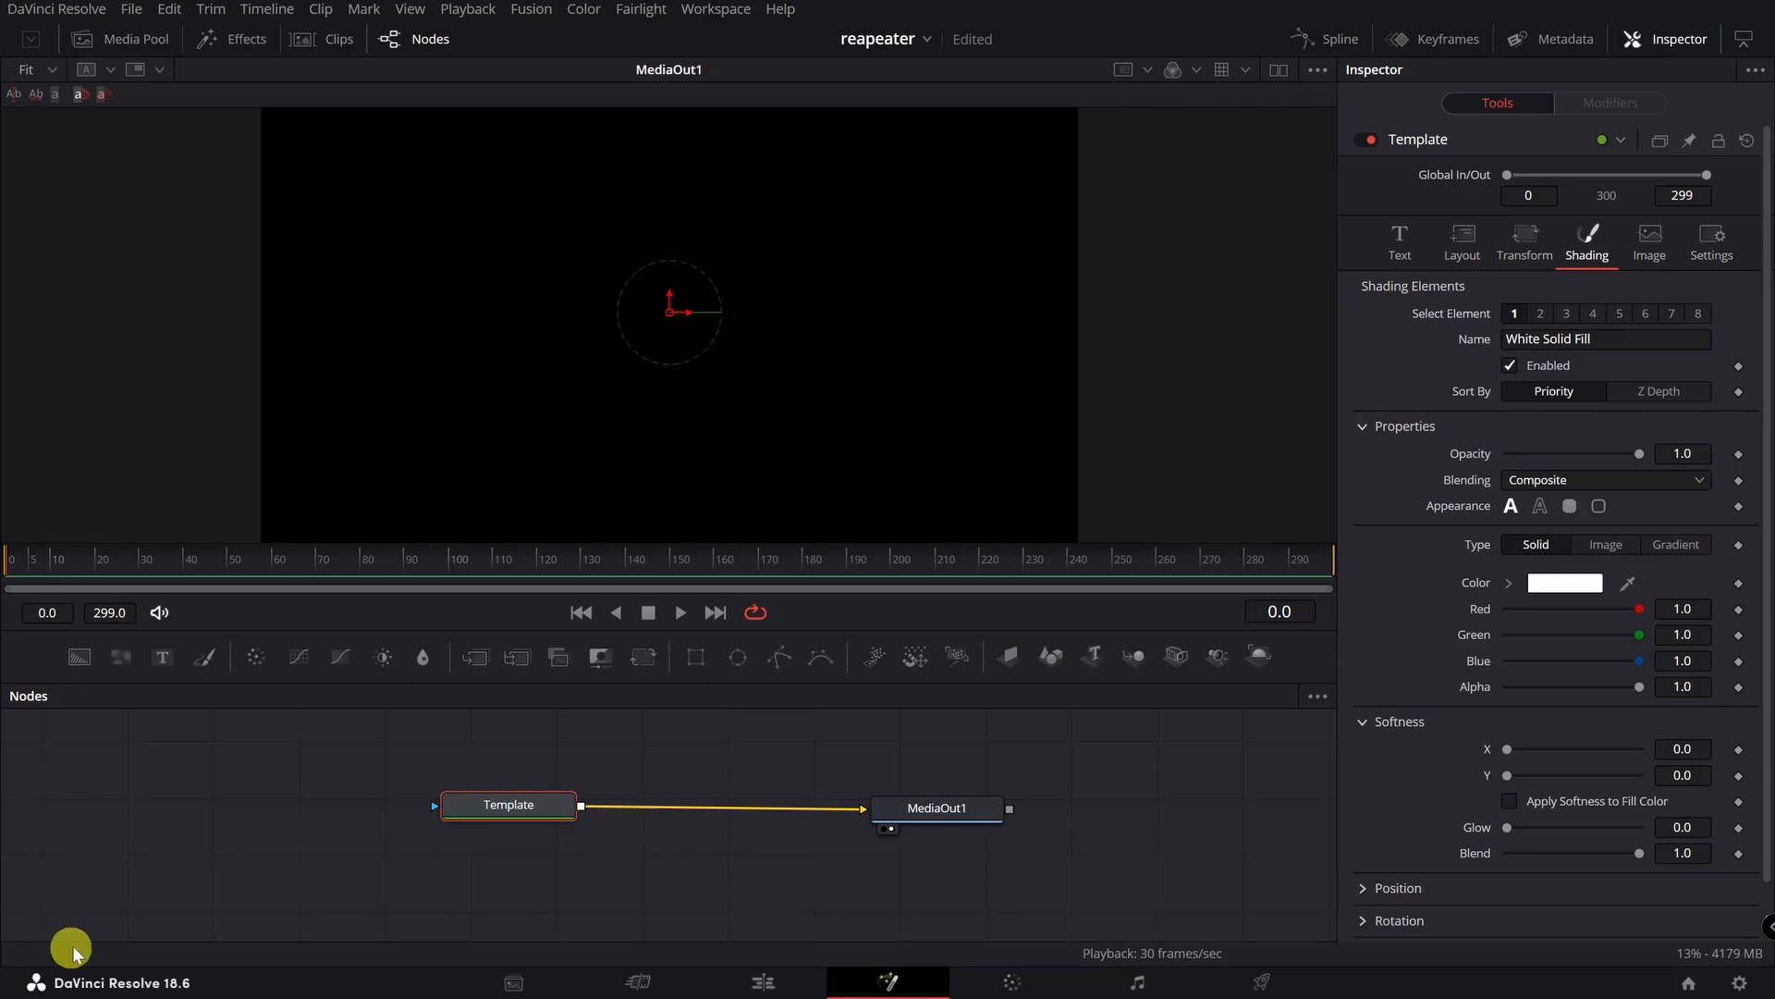
Enter ANIMATION LOOPING as the text of the new Template title.
click(1399, 243)
click(1444, 332)
text(AN)
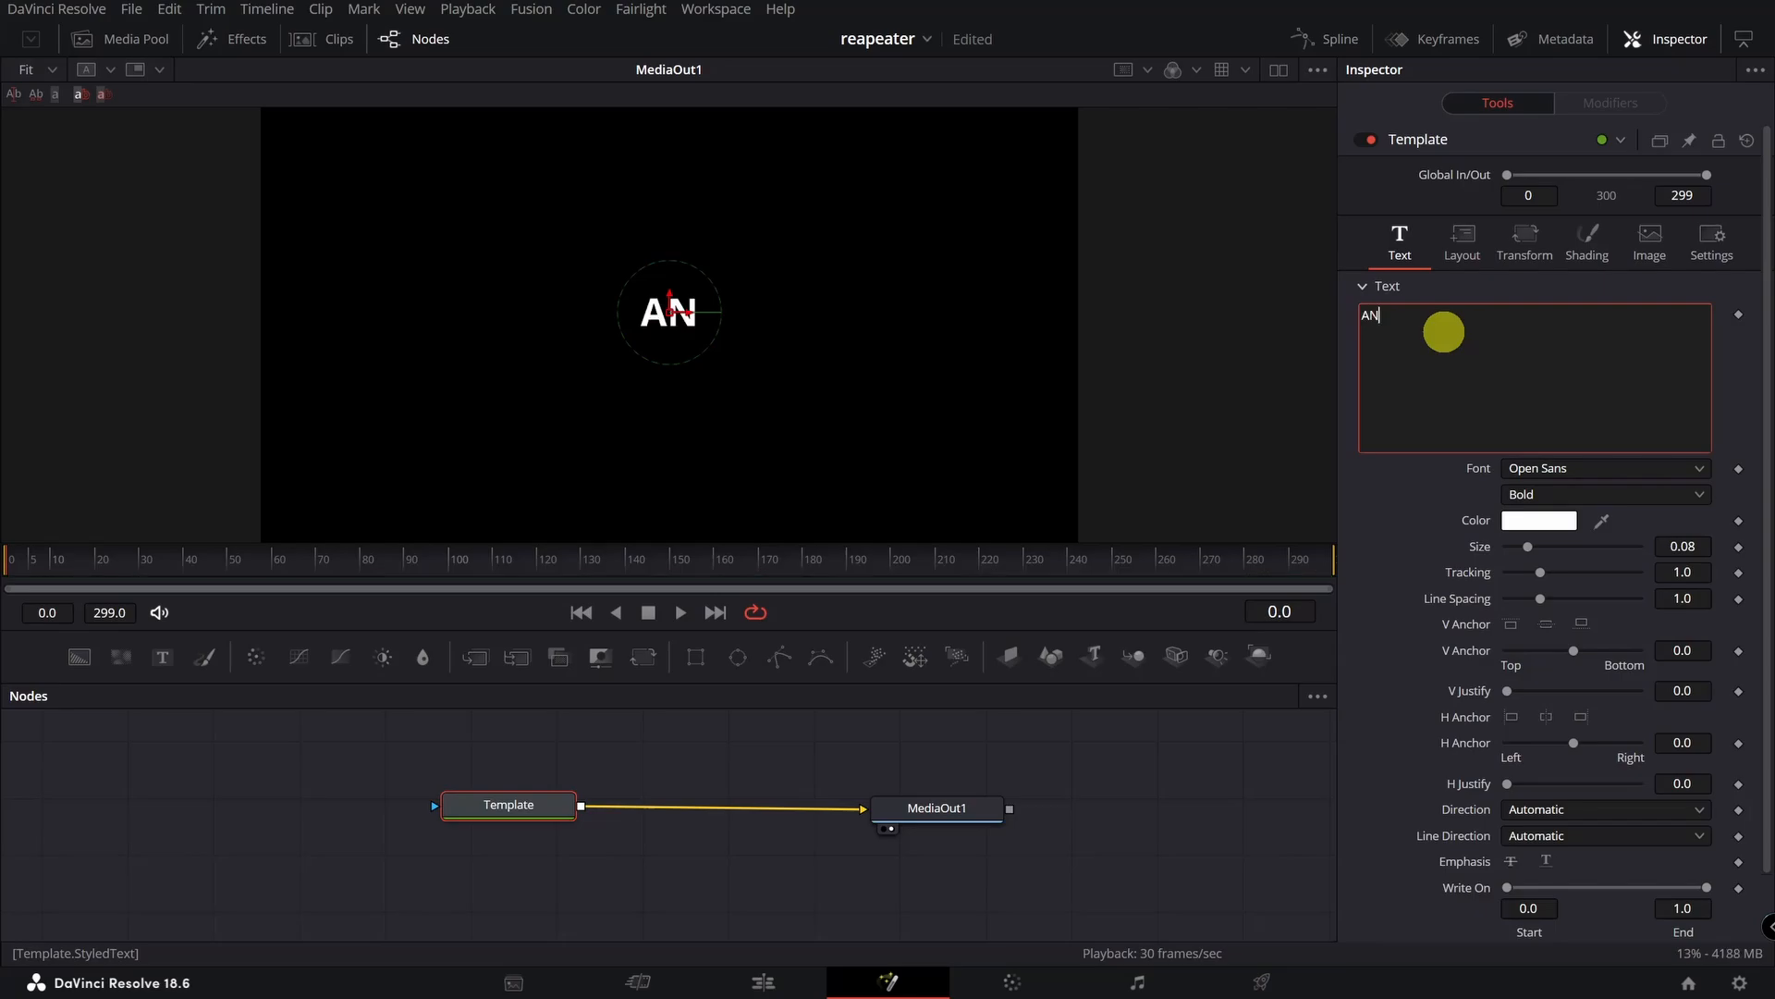
text(IMATION LOOPING)
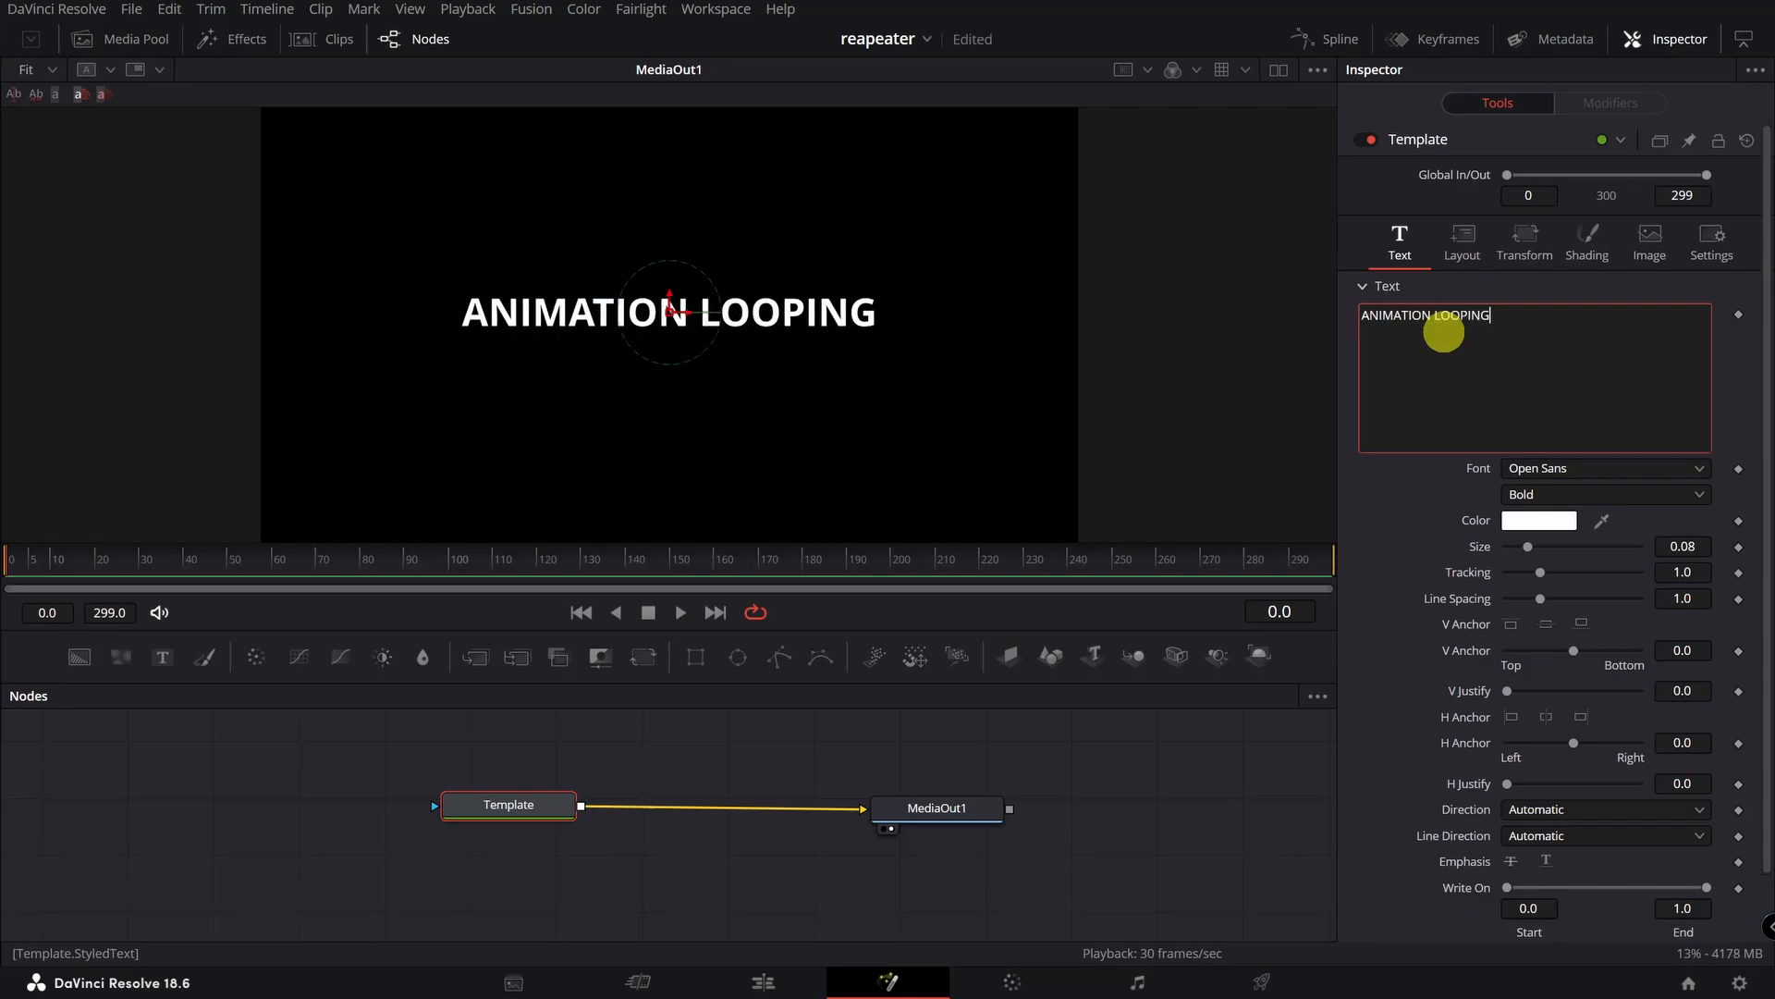
Change the title's shading type to Gradient and set the white end of the gradient to blue #0055ff.
click(1588, 238)
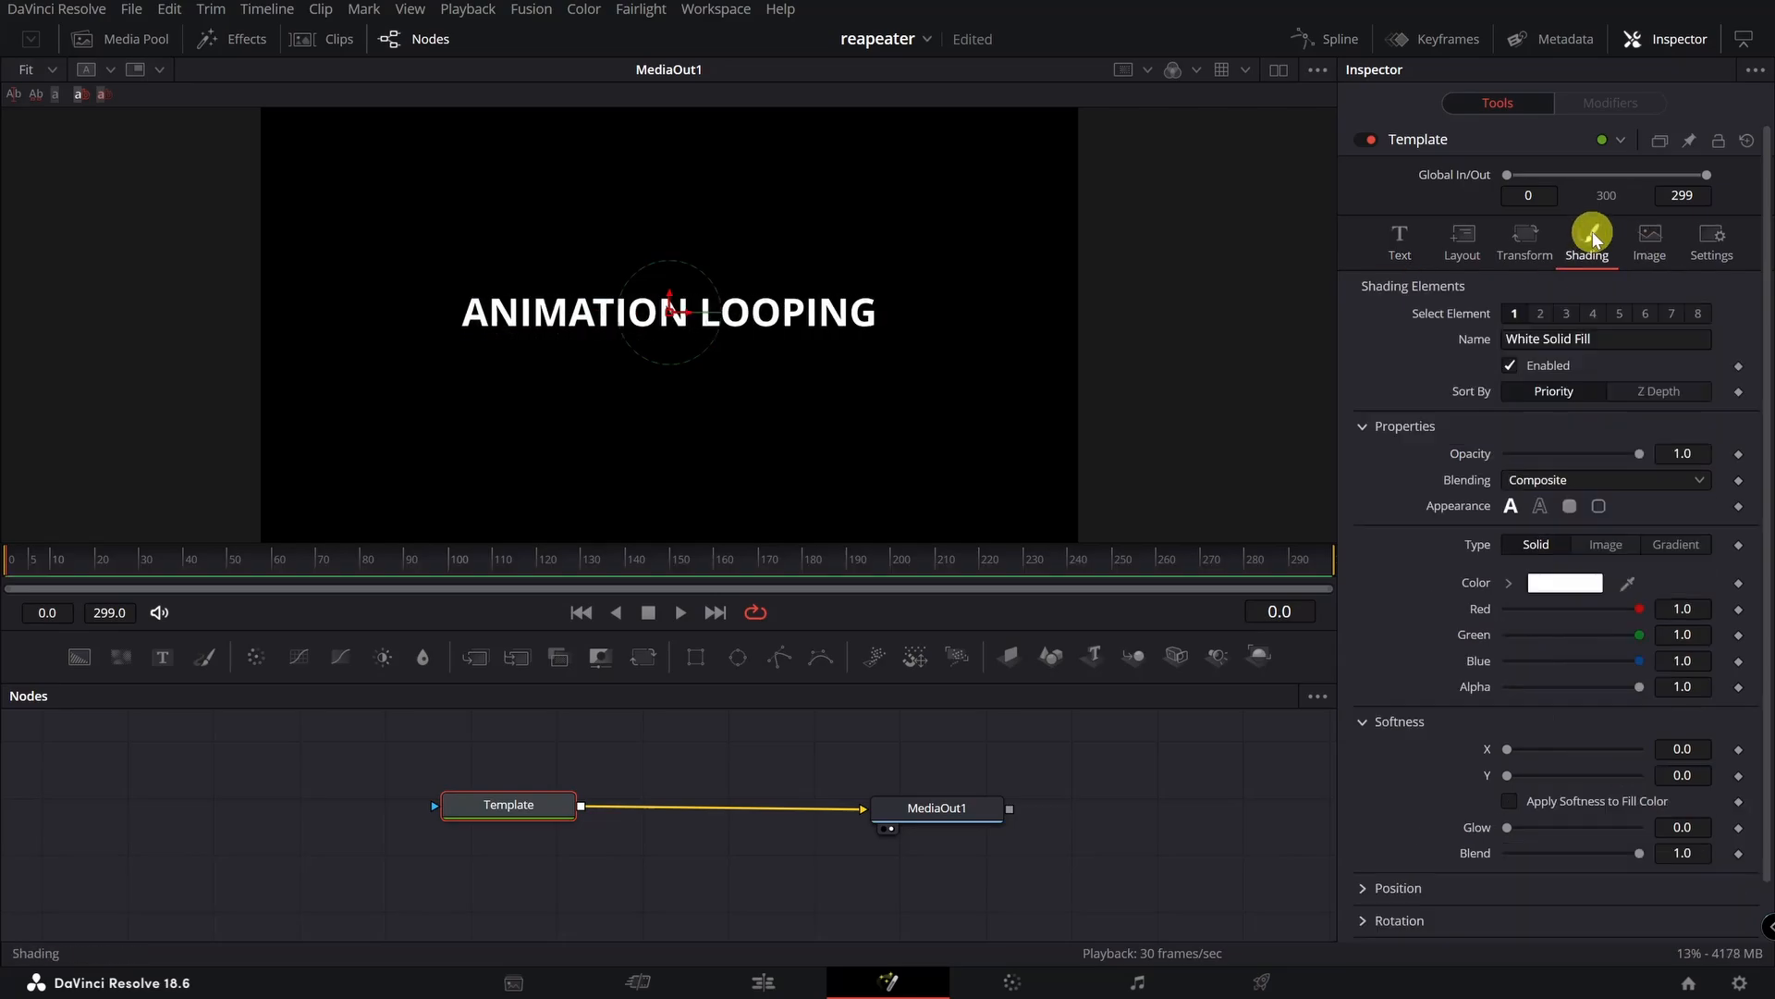
click(1676, 543)
click(1708, 596)
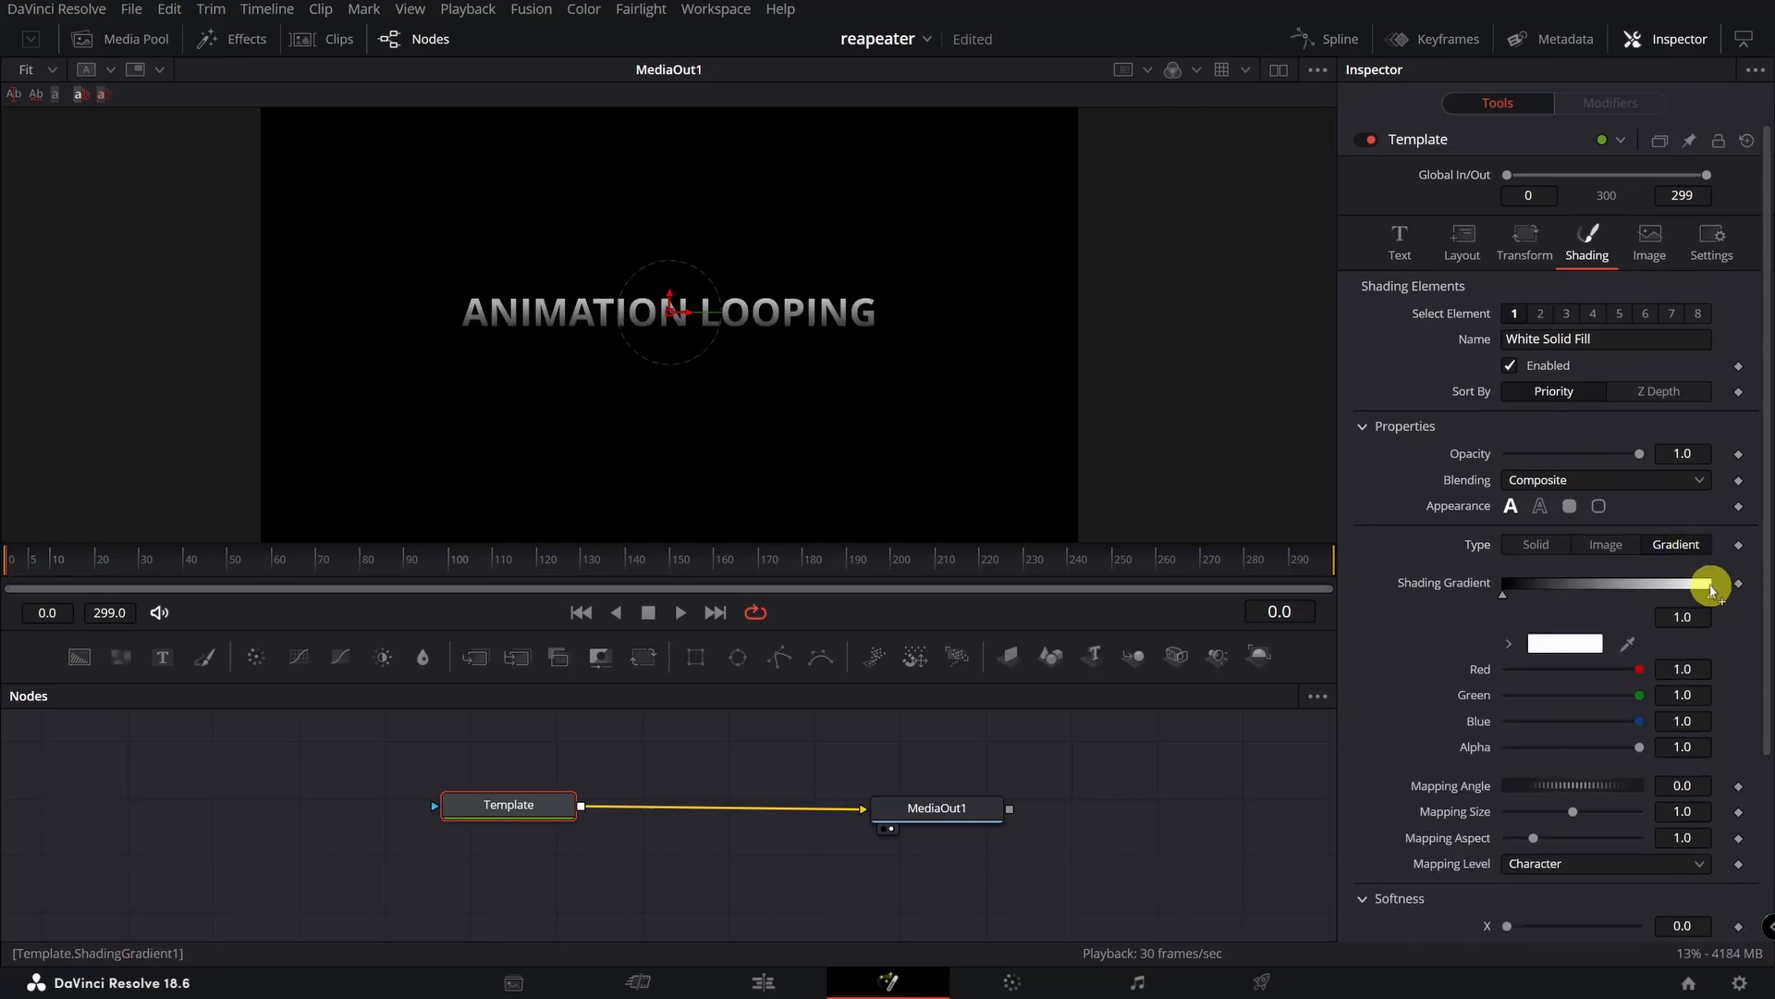
click(1566, 642)
click(701, 389)
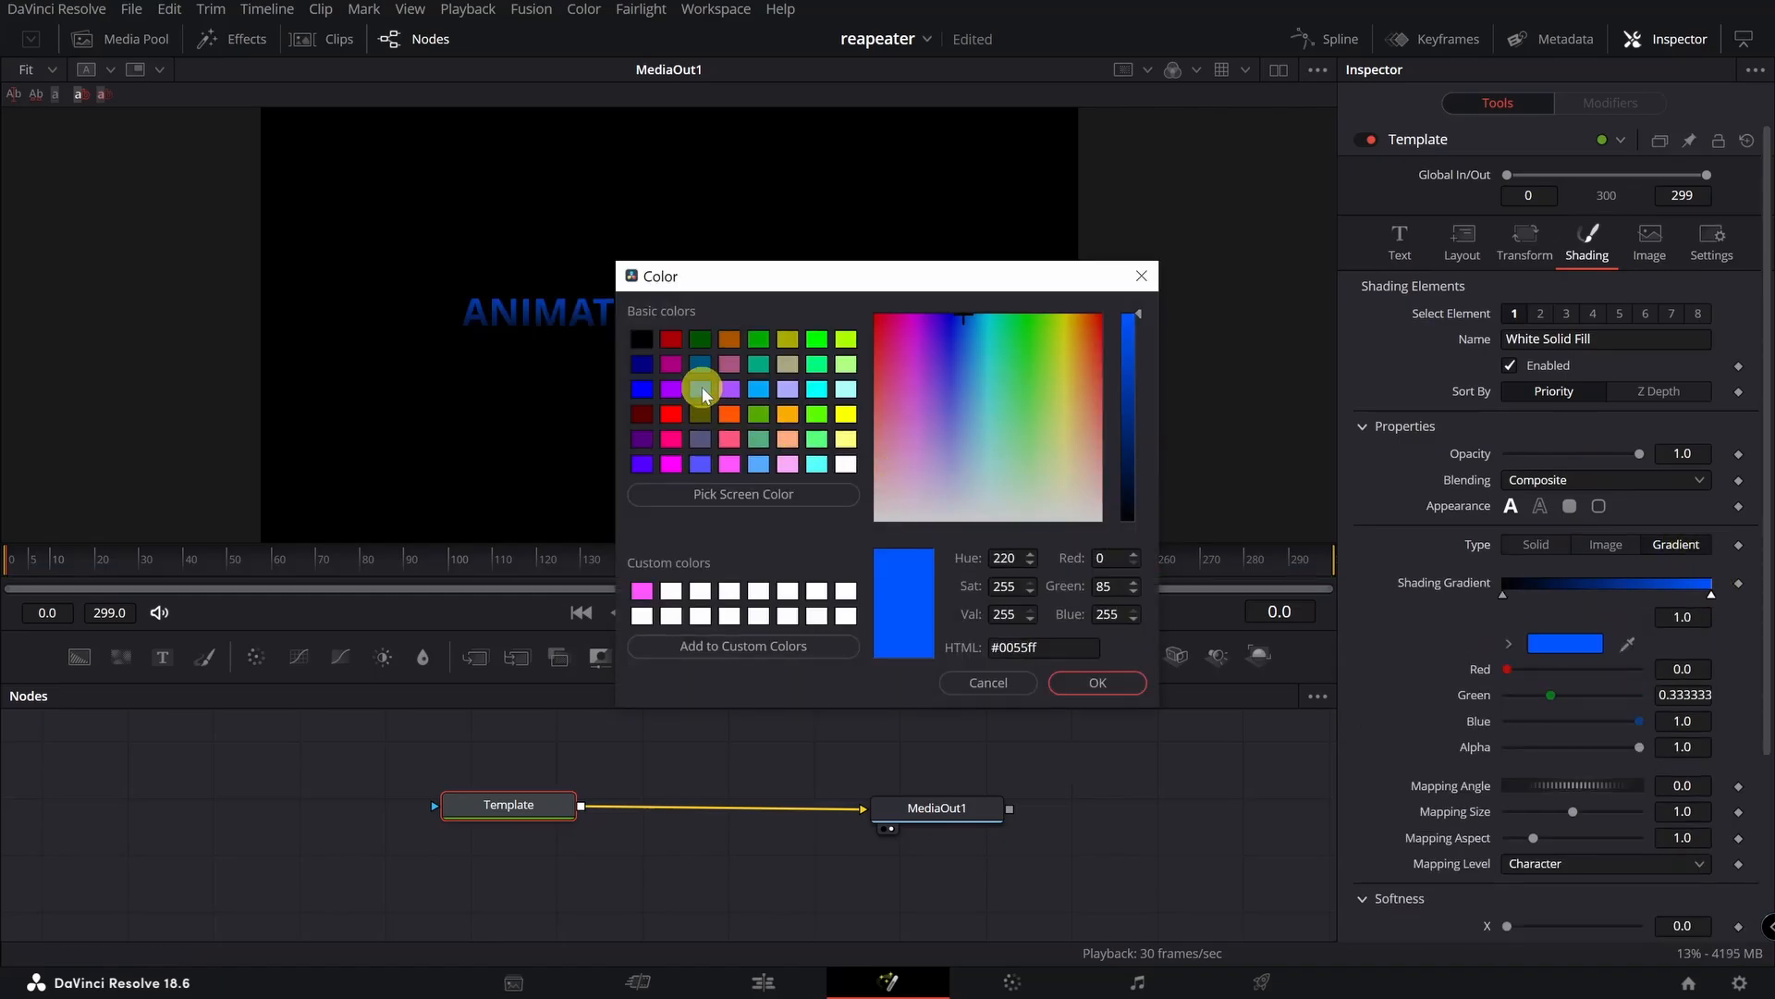
click(1114, 682)
Set the text Size to 0.12 and add a Size keyframe at frame 0.
click(1400, 245)
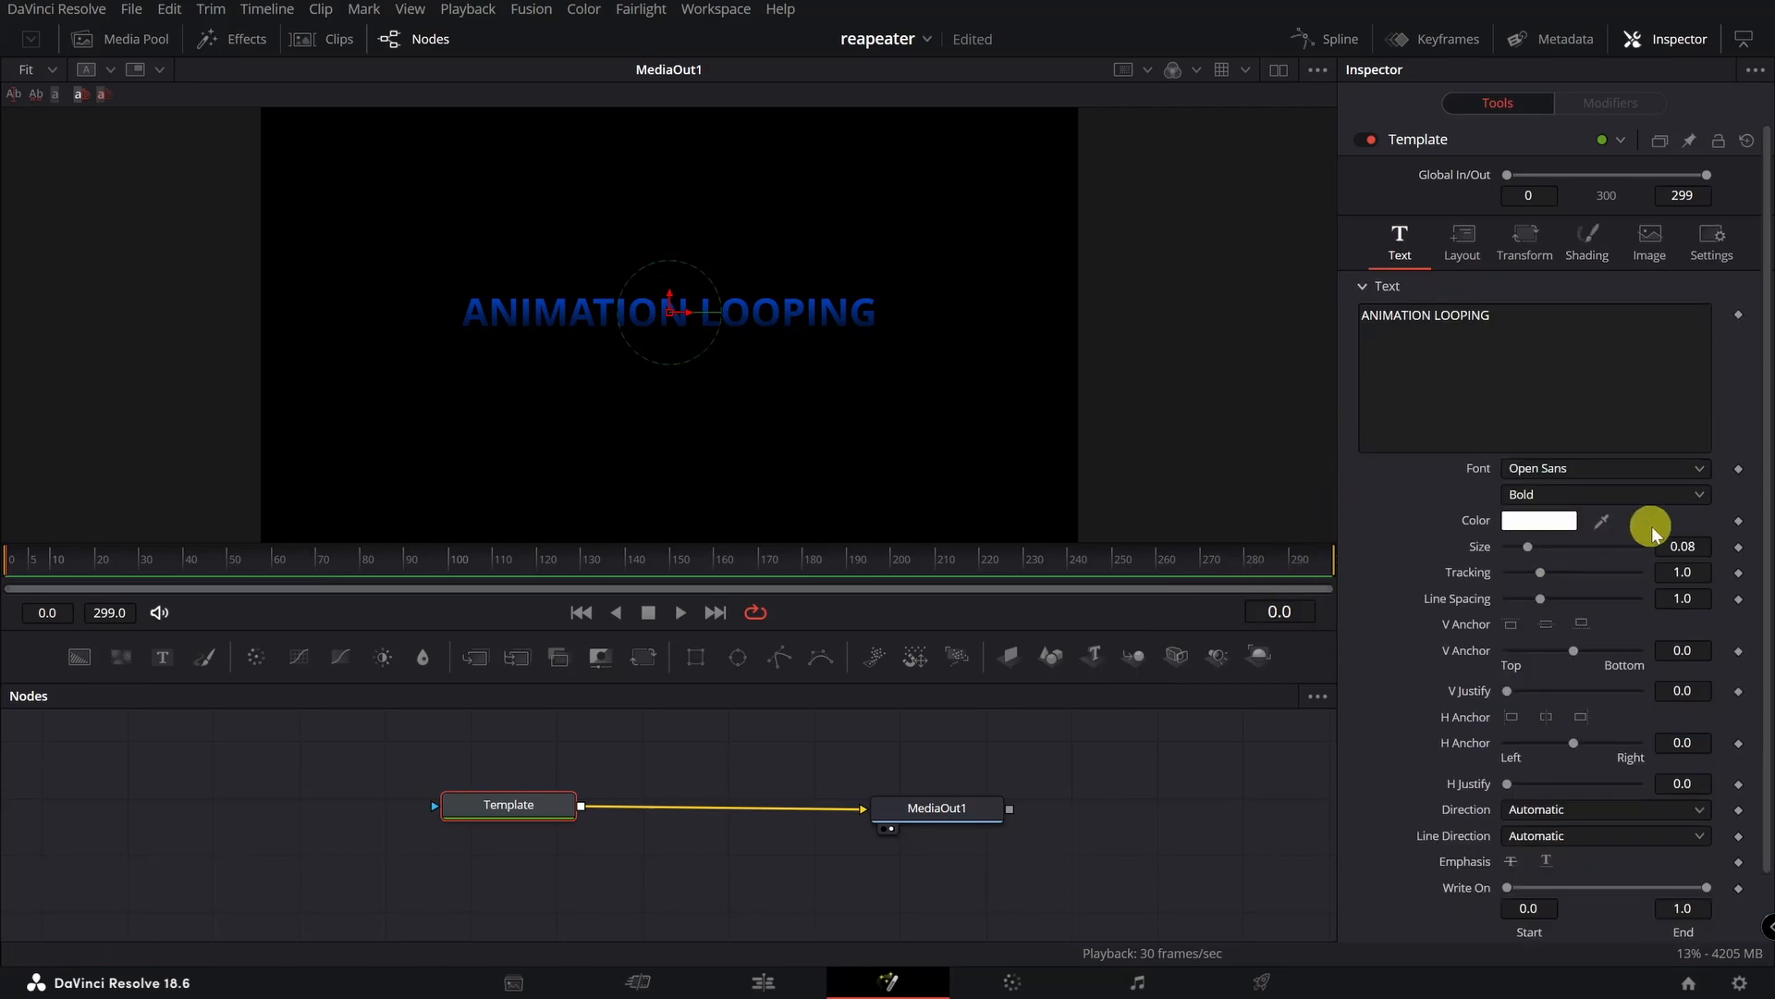
click(1683, 546)
key(Tab)
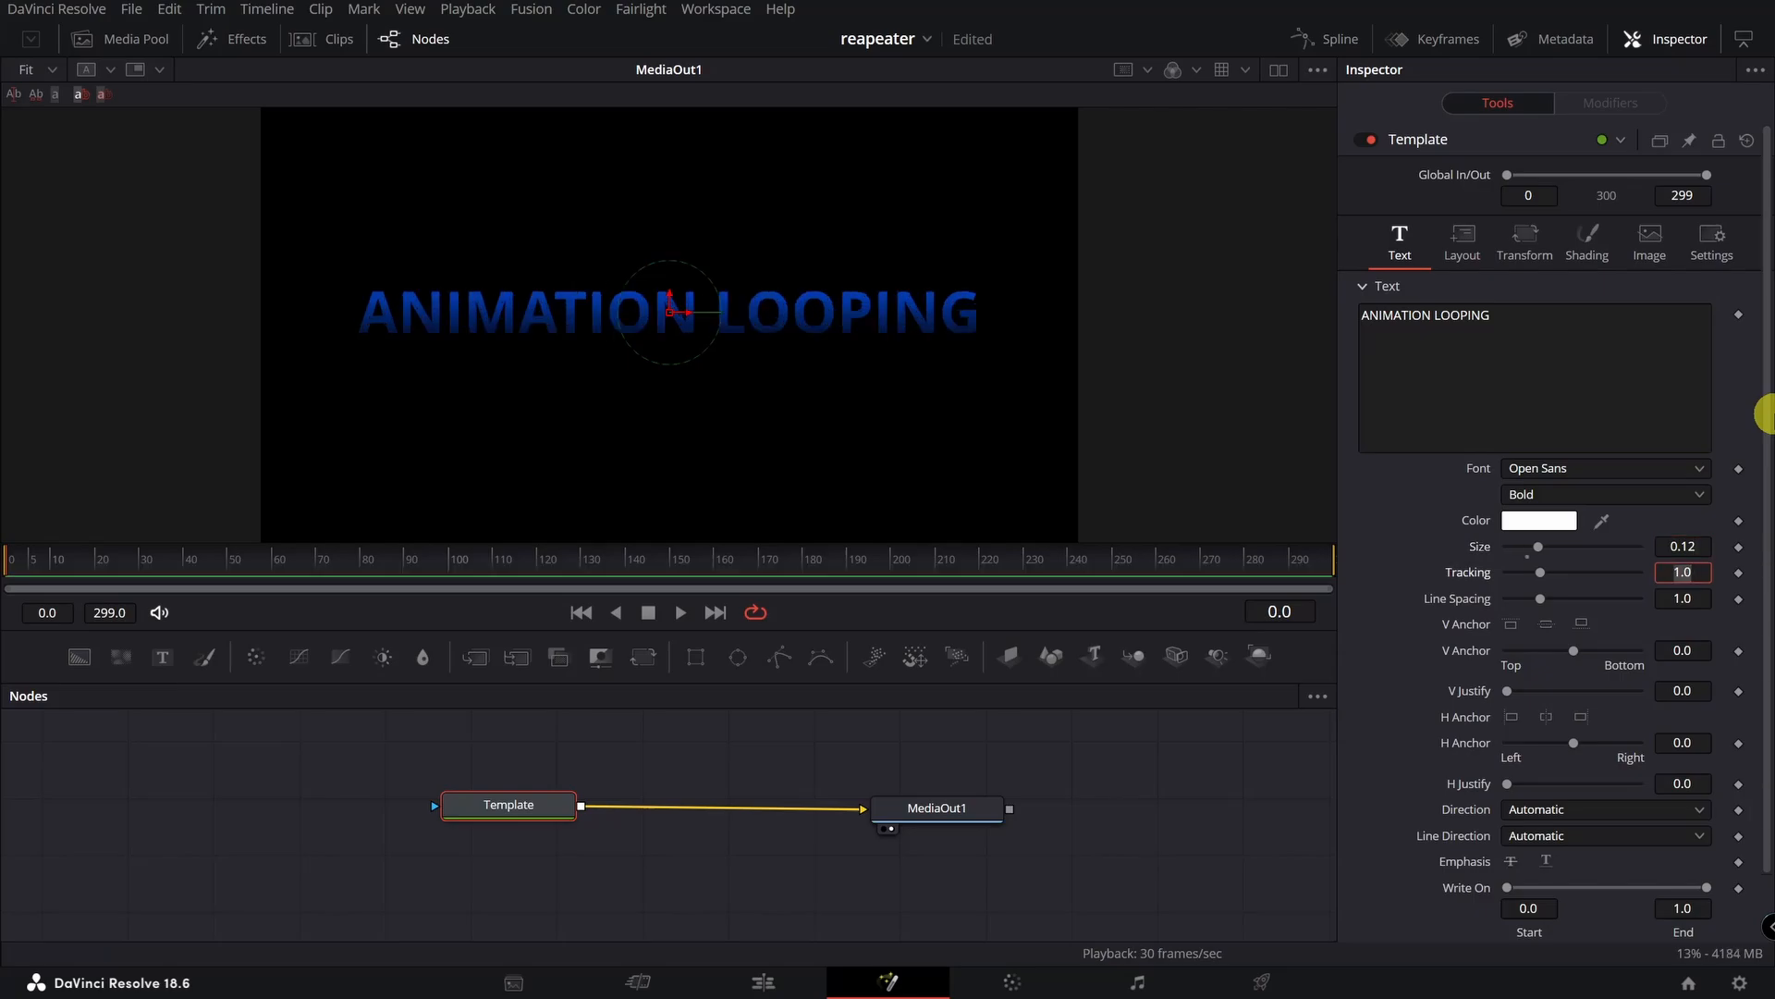
click(1739, 548)
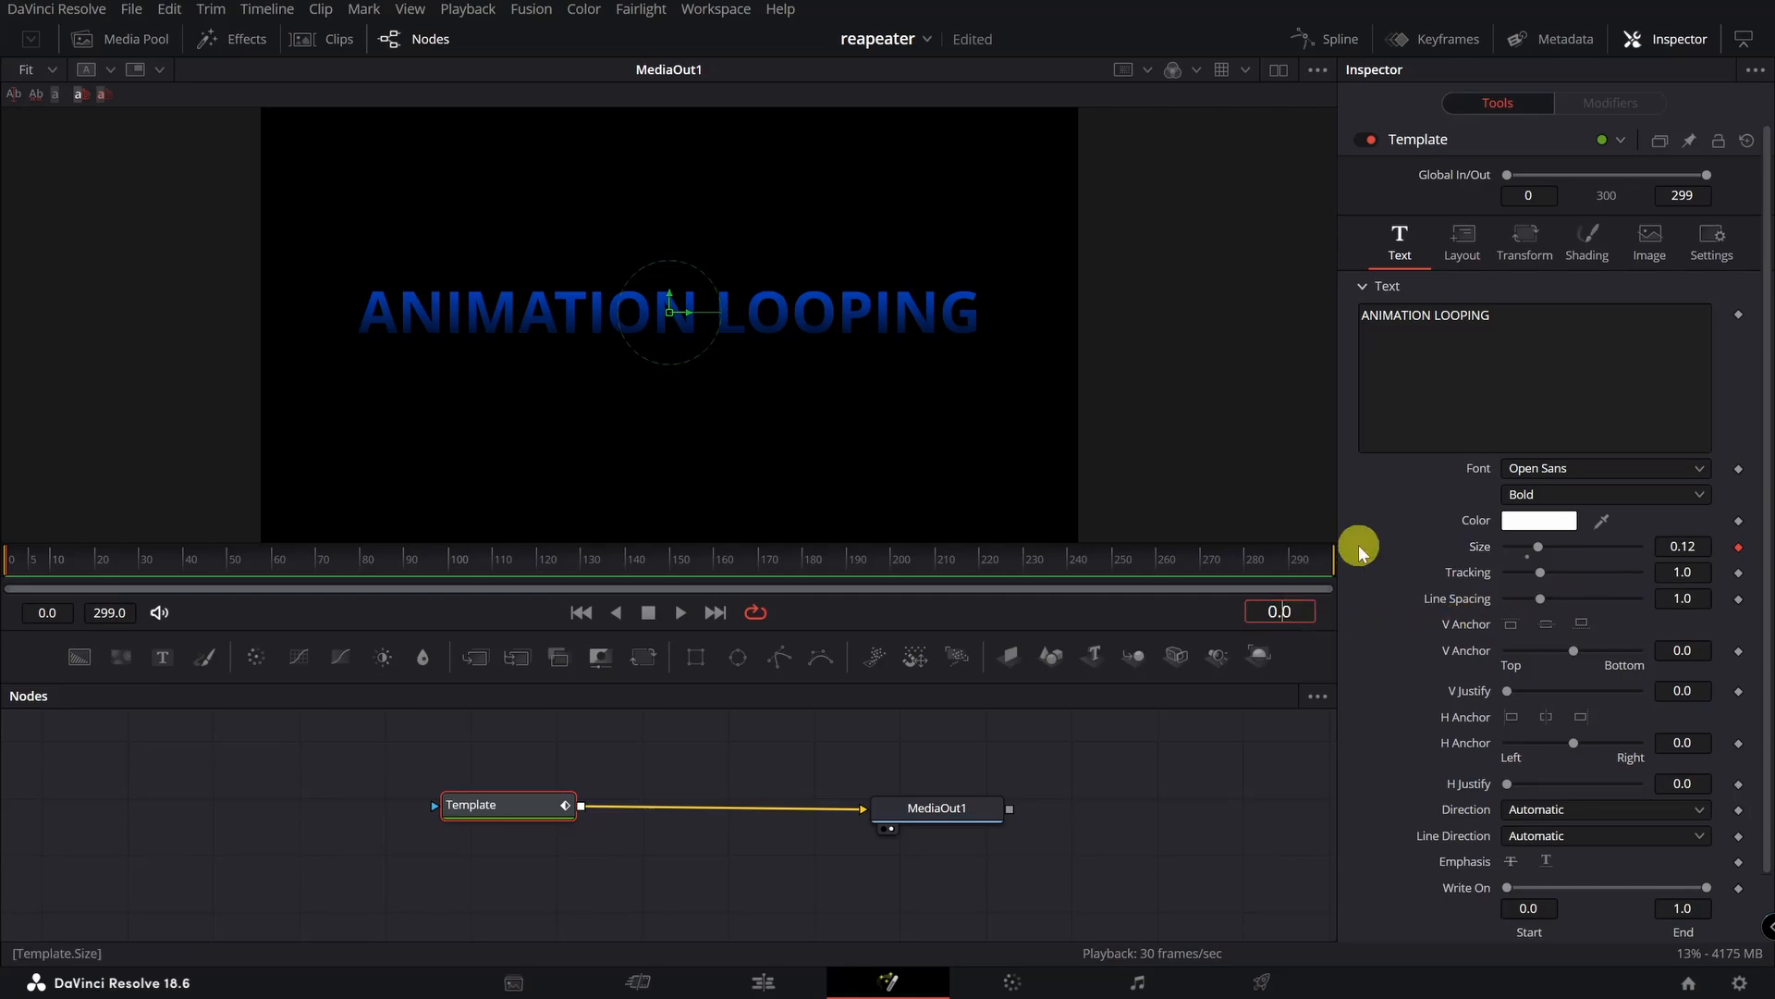
Go to frame 50 and set the text Size to 0.14 as the second keyframe.
text(50)
key(Return)
double_click(1684, 543)
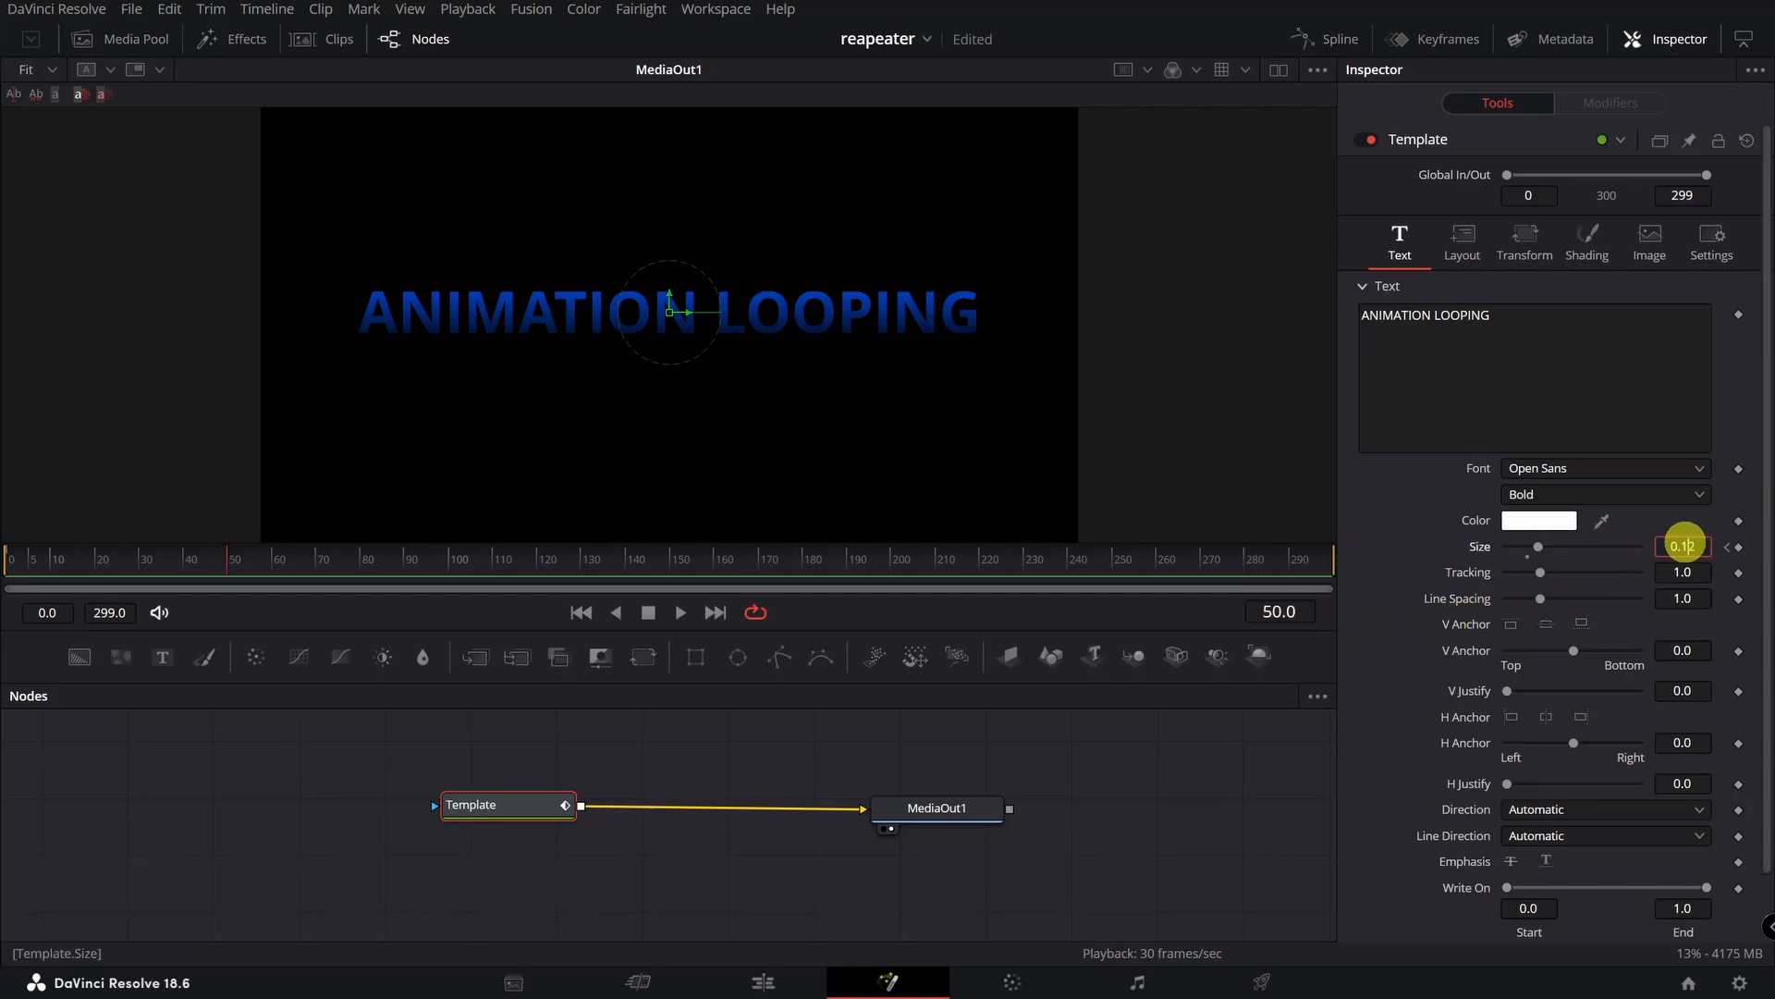
text(0.14)
key(Return)
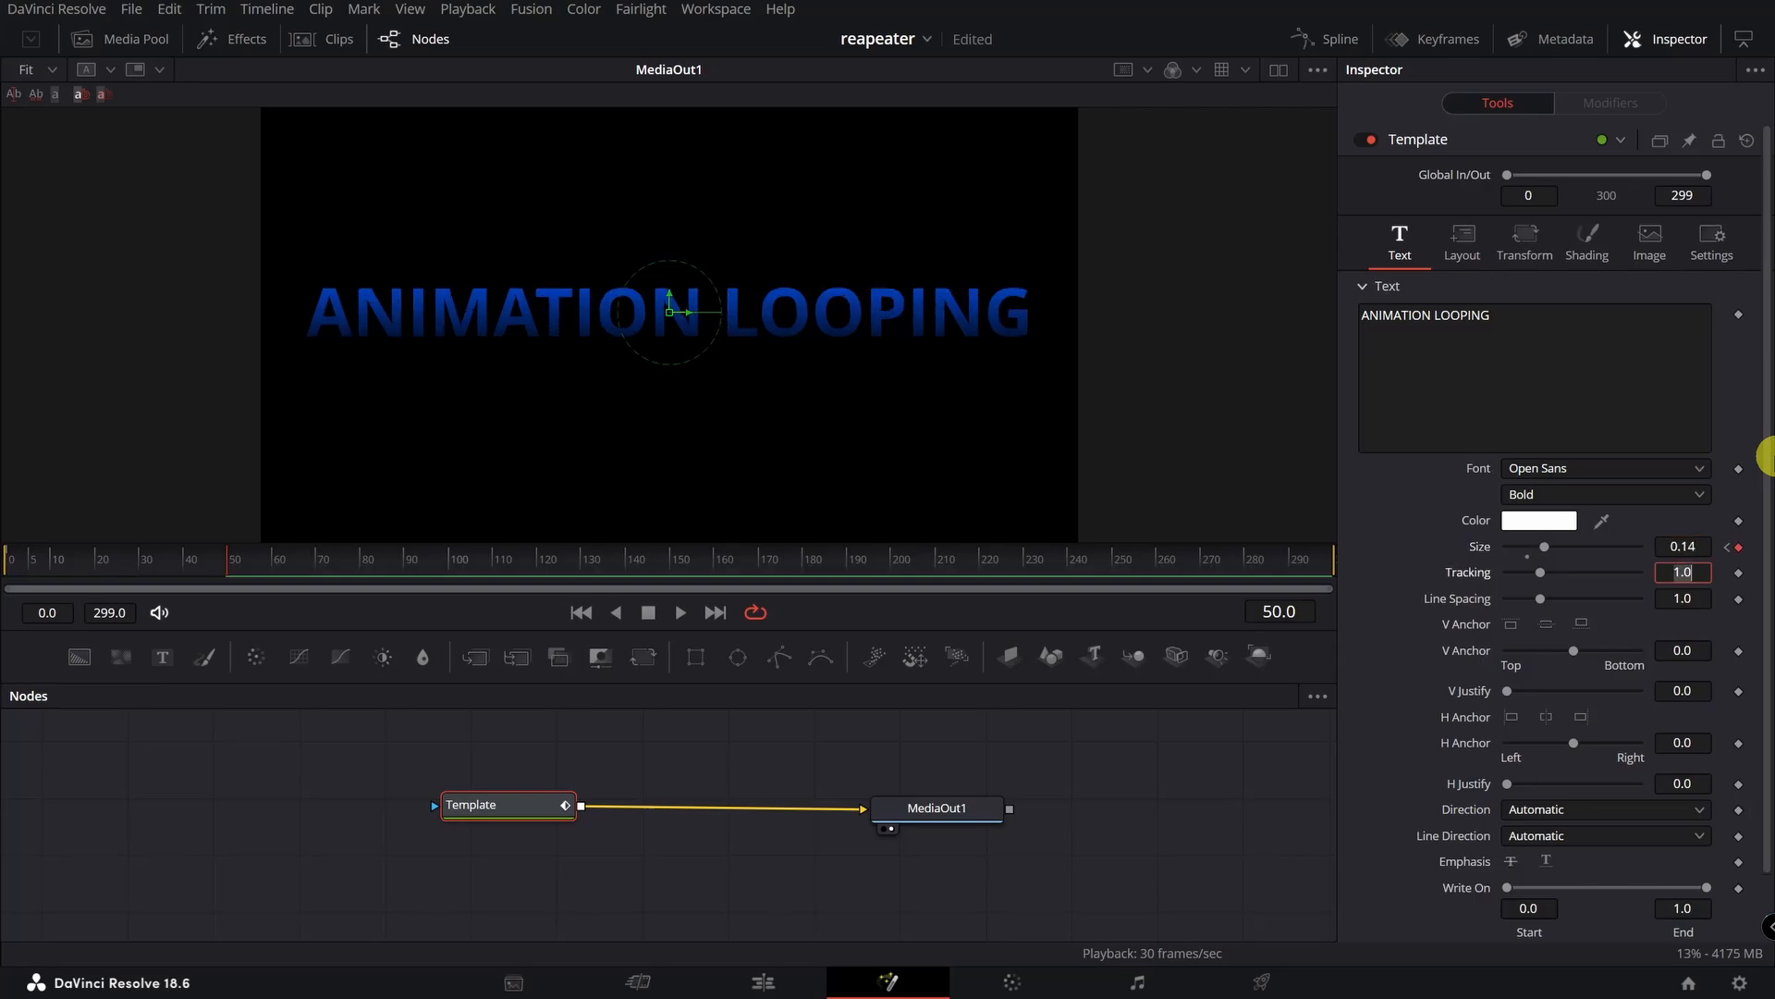
Go to frame 100 and set the text Size back to 0.12 as the third keyframe.
click(1295, 610)
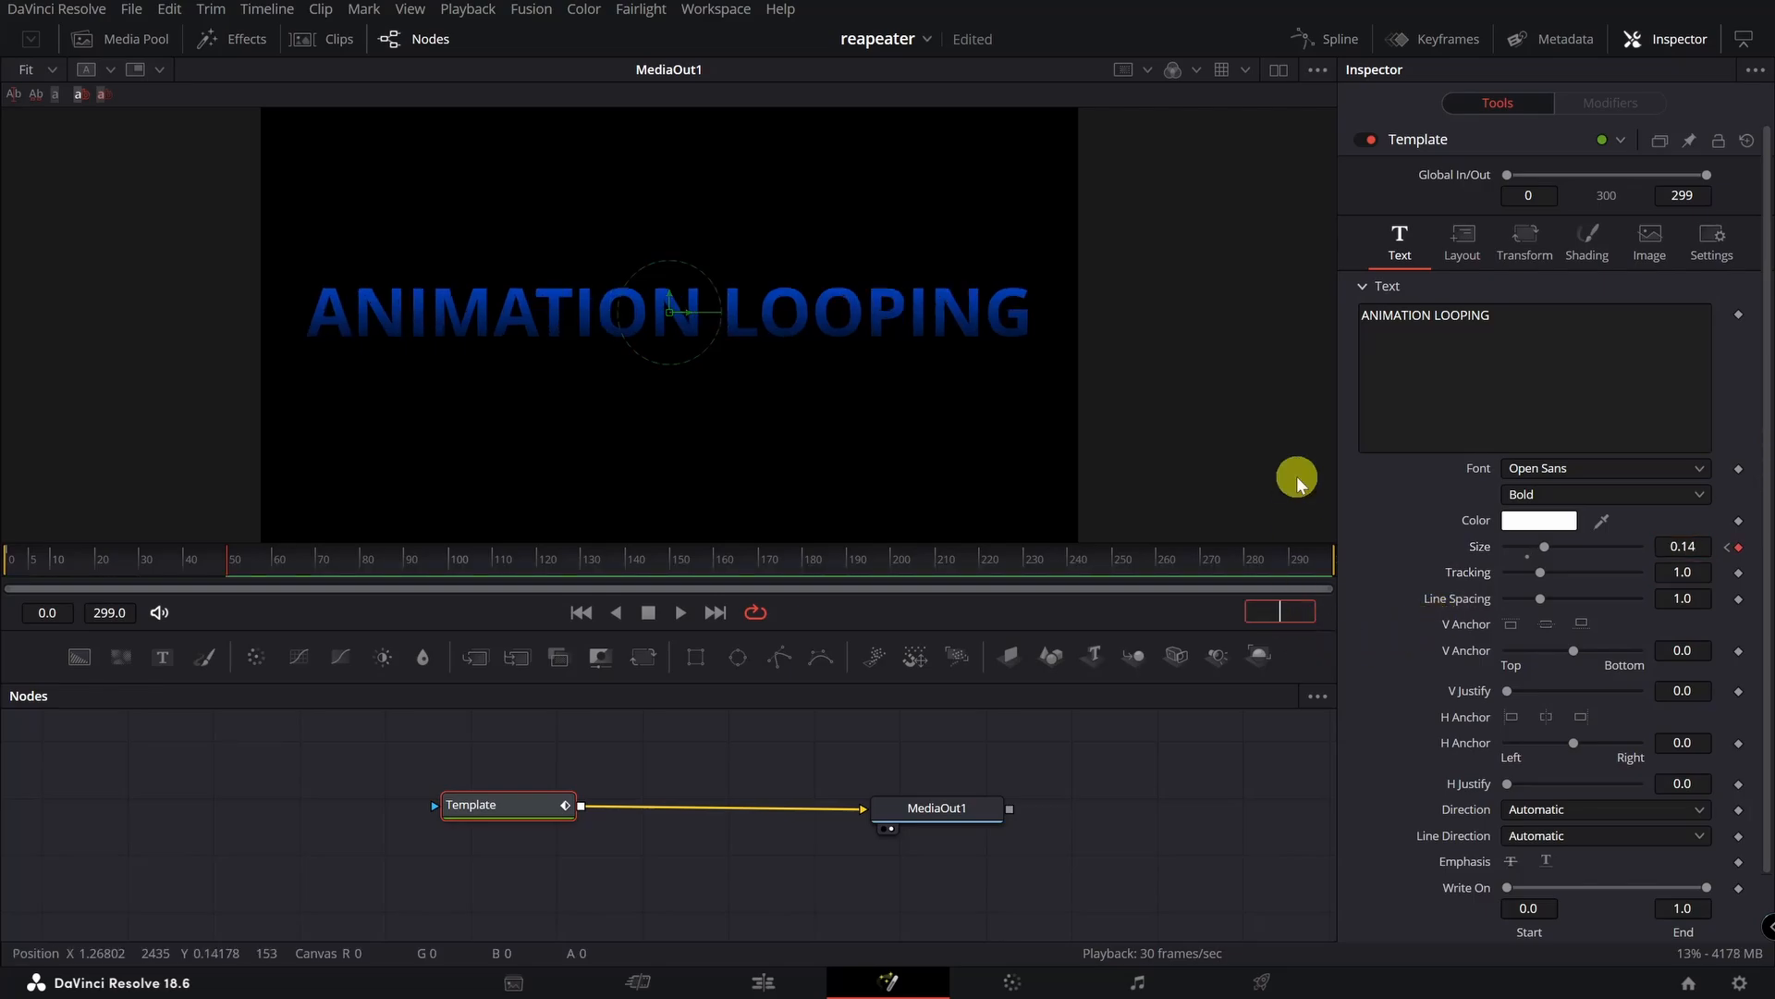
text(100)
key(Return)
double_click(1685, 546)
text(0.1)
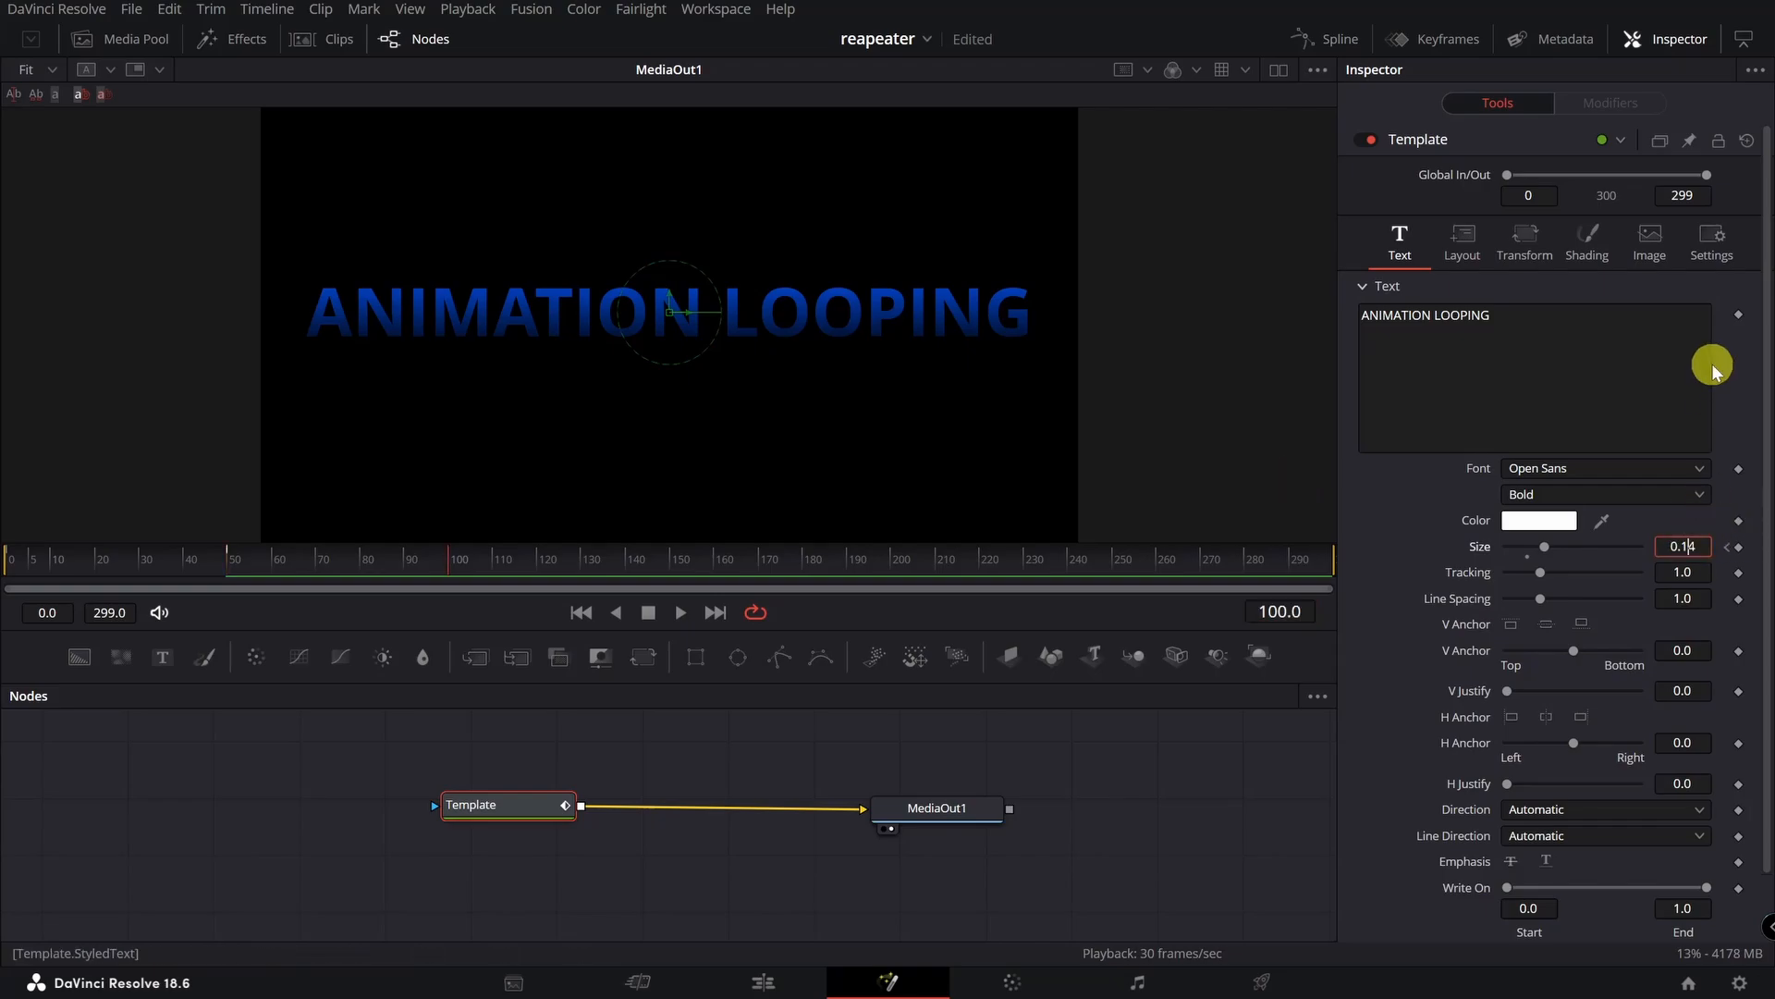
text(2)
key(Tab)
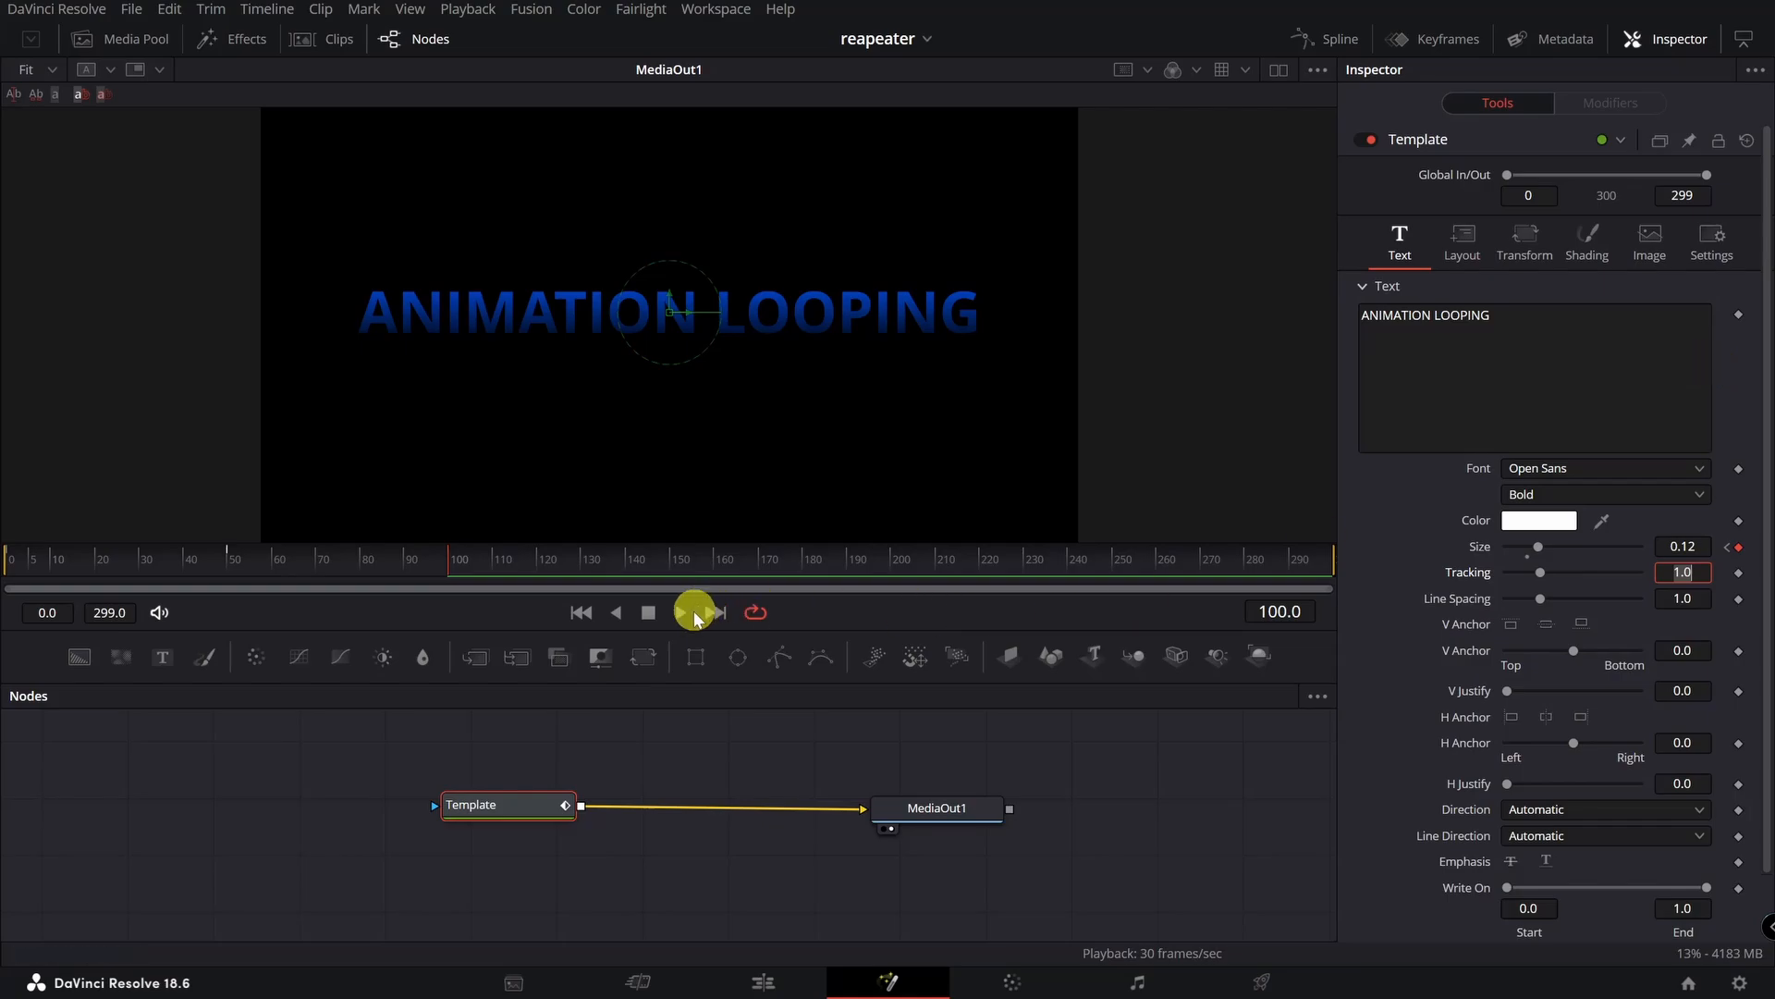
Return to frame 0 and add a keyframe for the title characters' Y rotation at 0.0.
drag(453, 564, 5, 610)
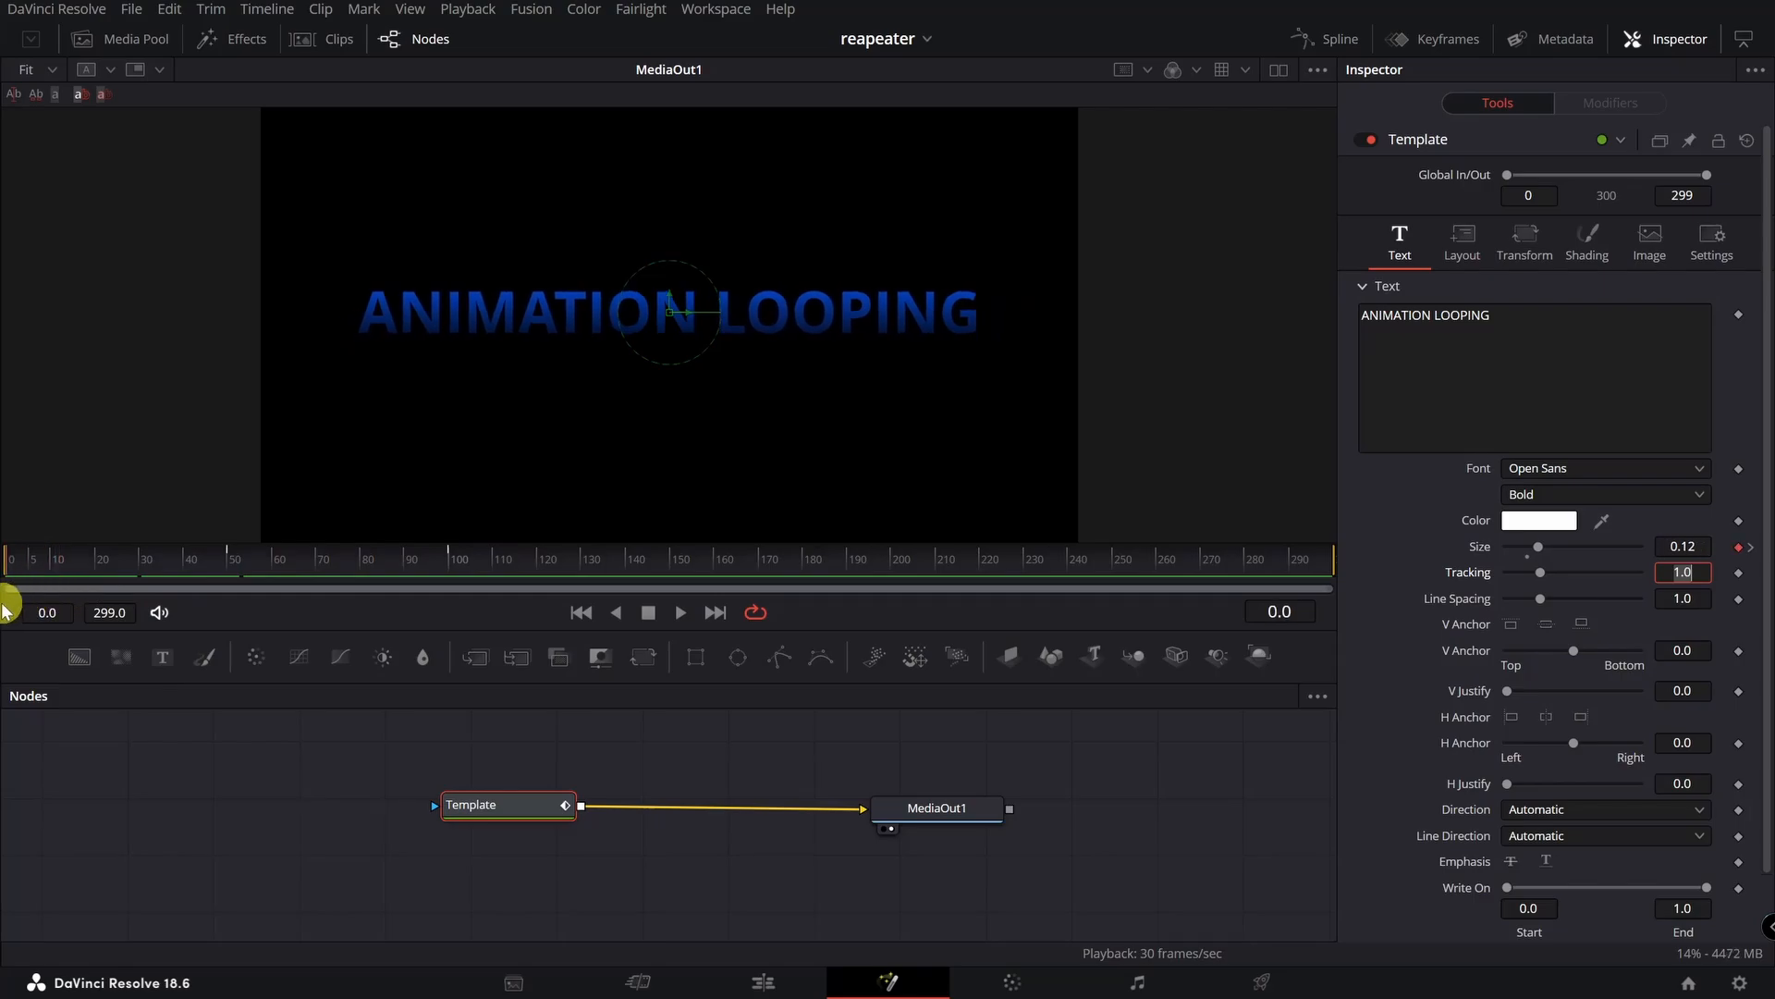
click(1525, 237)
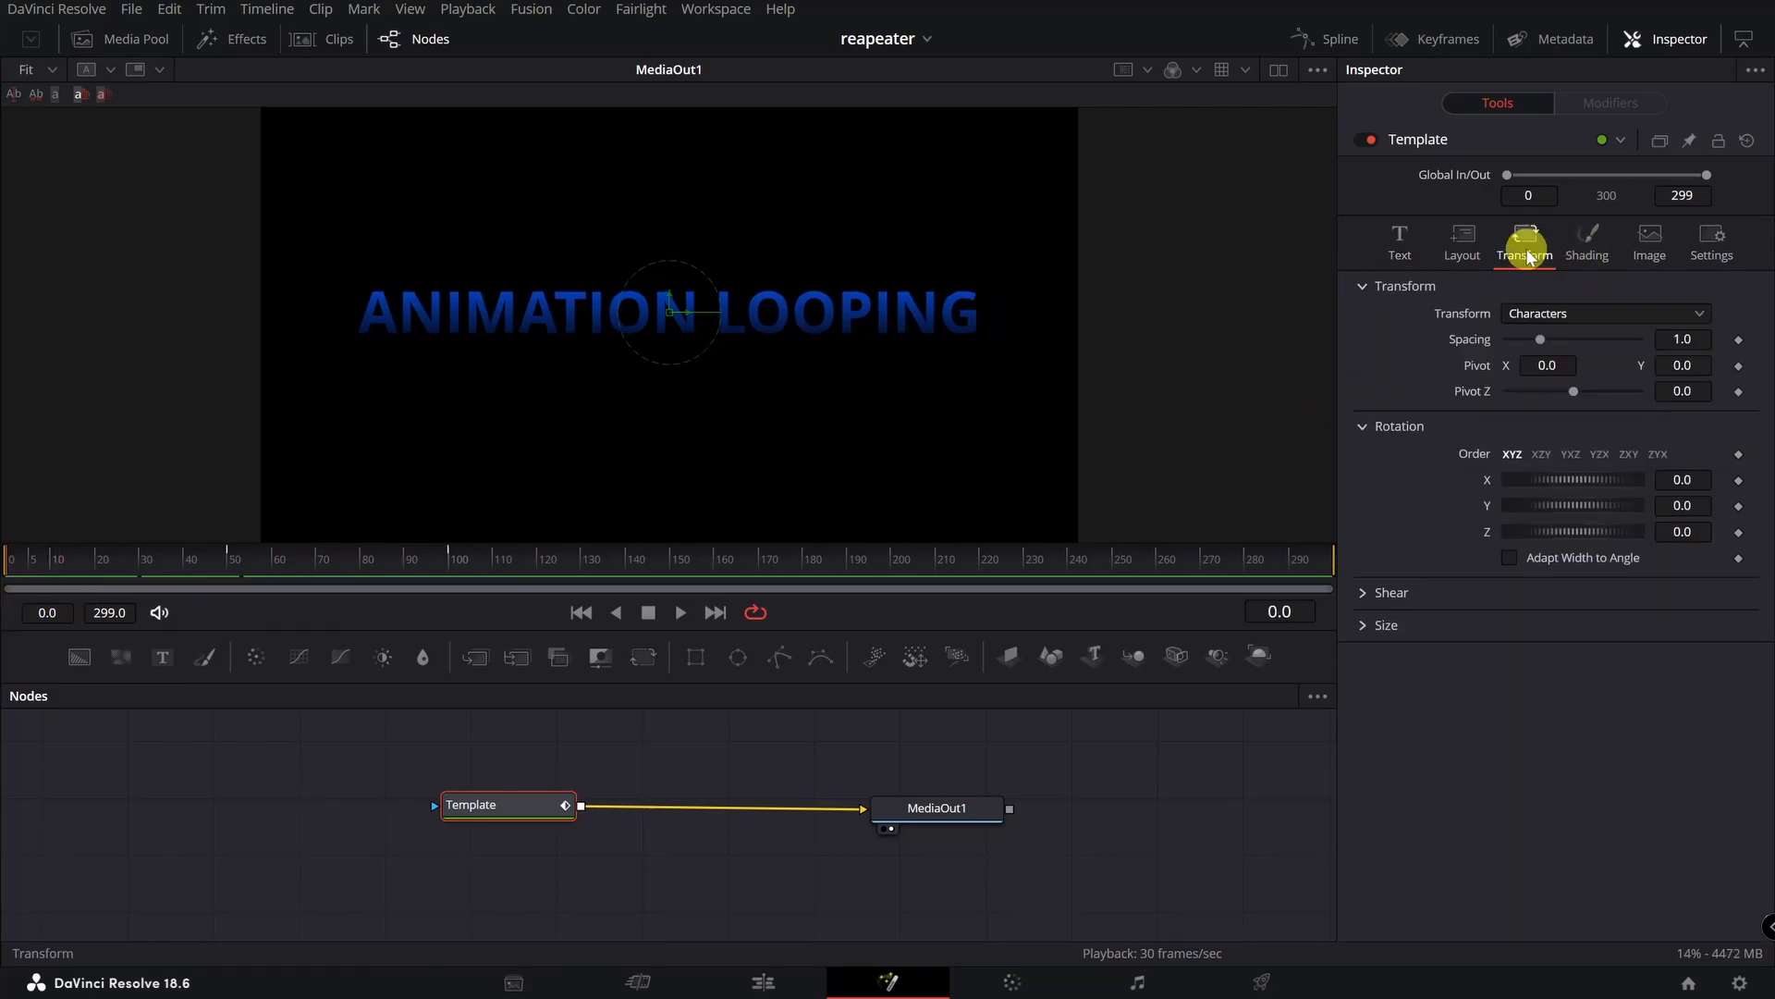
click(1739, 507)
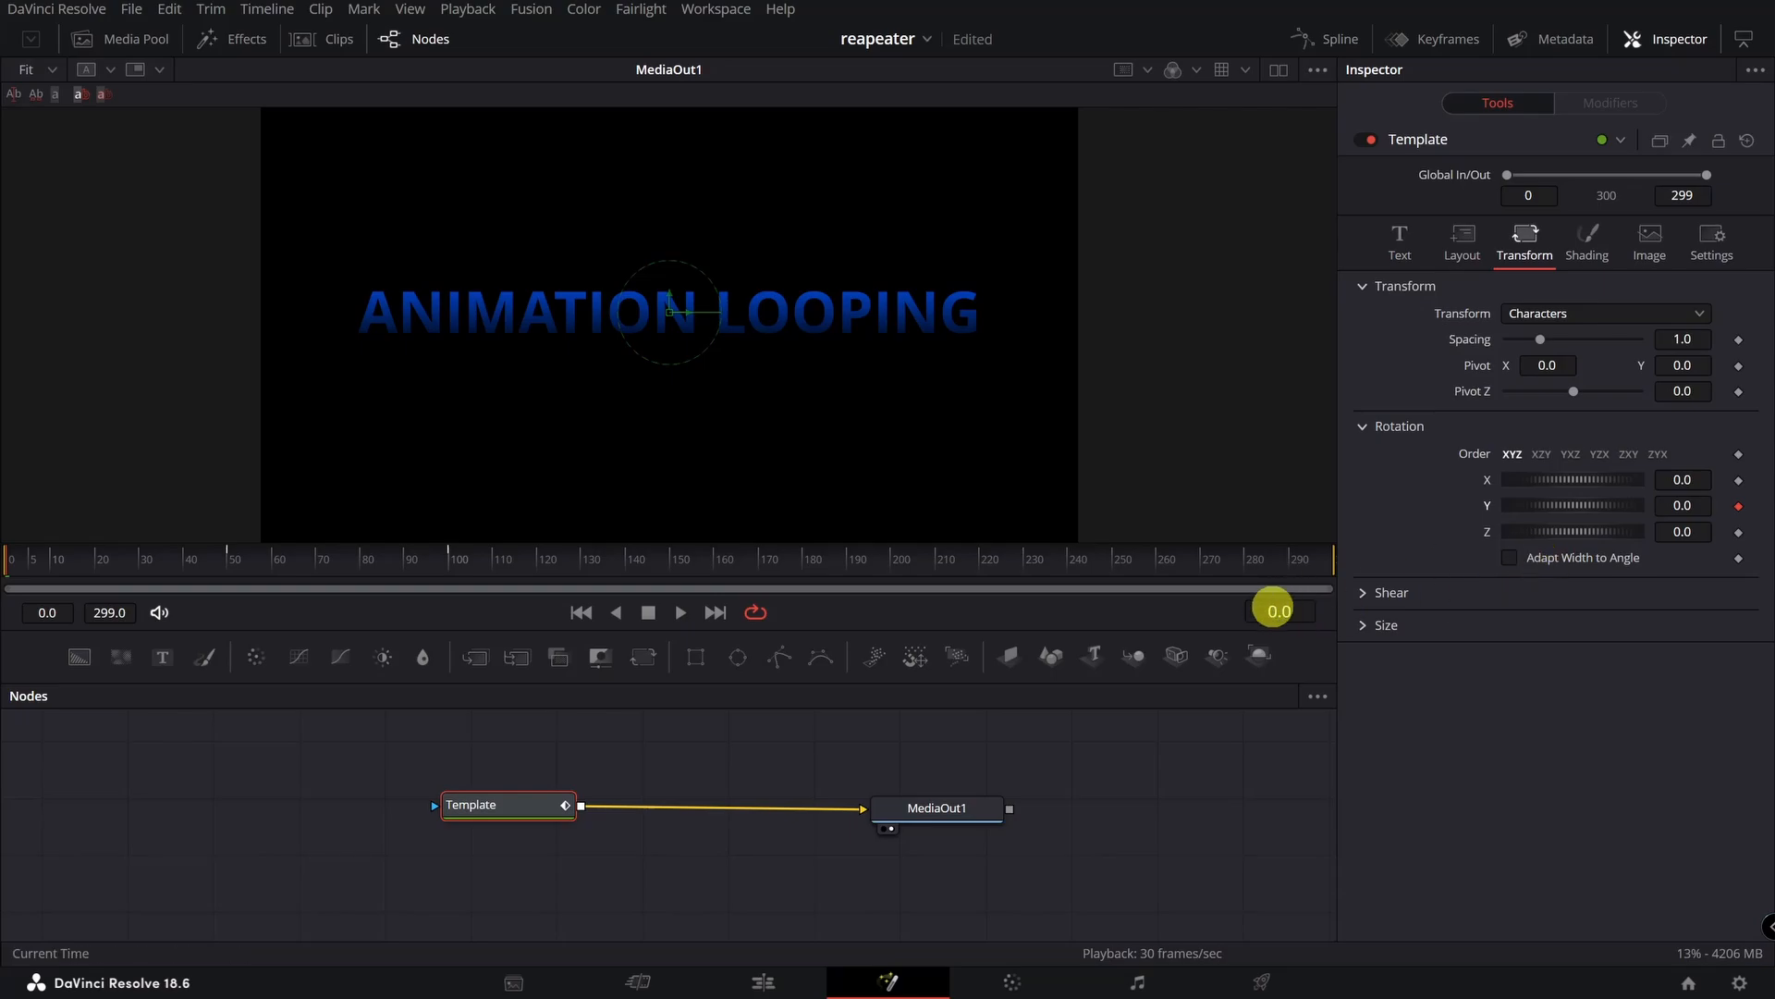
Go to frame 50 and set the characters' Y rotation to 180 as the second keyframe.
click(1276, 611)
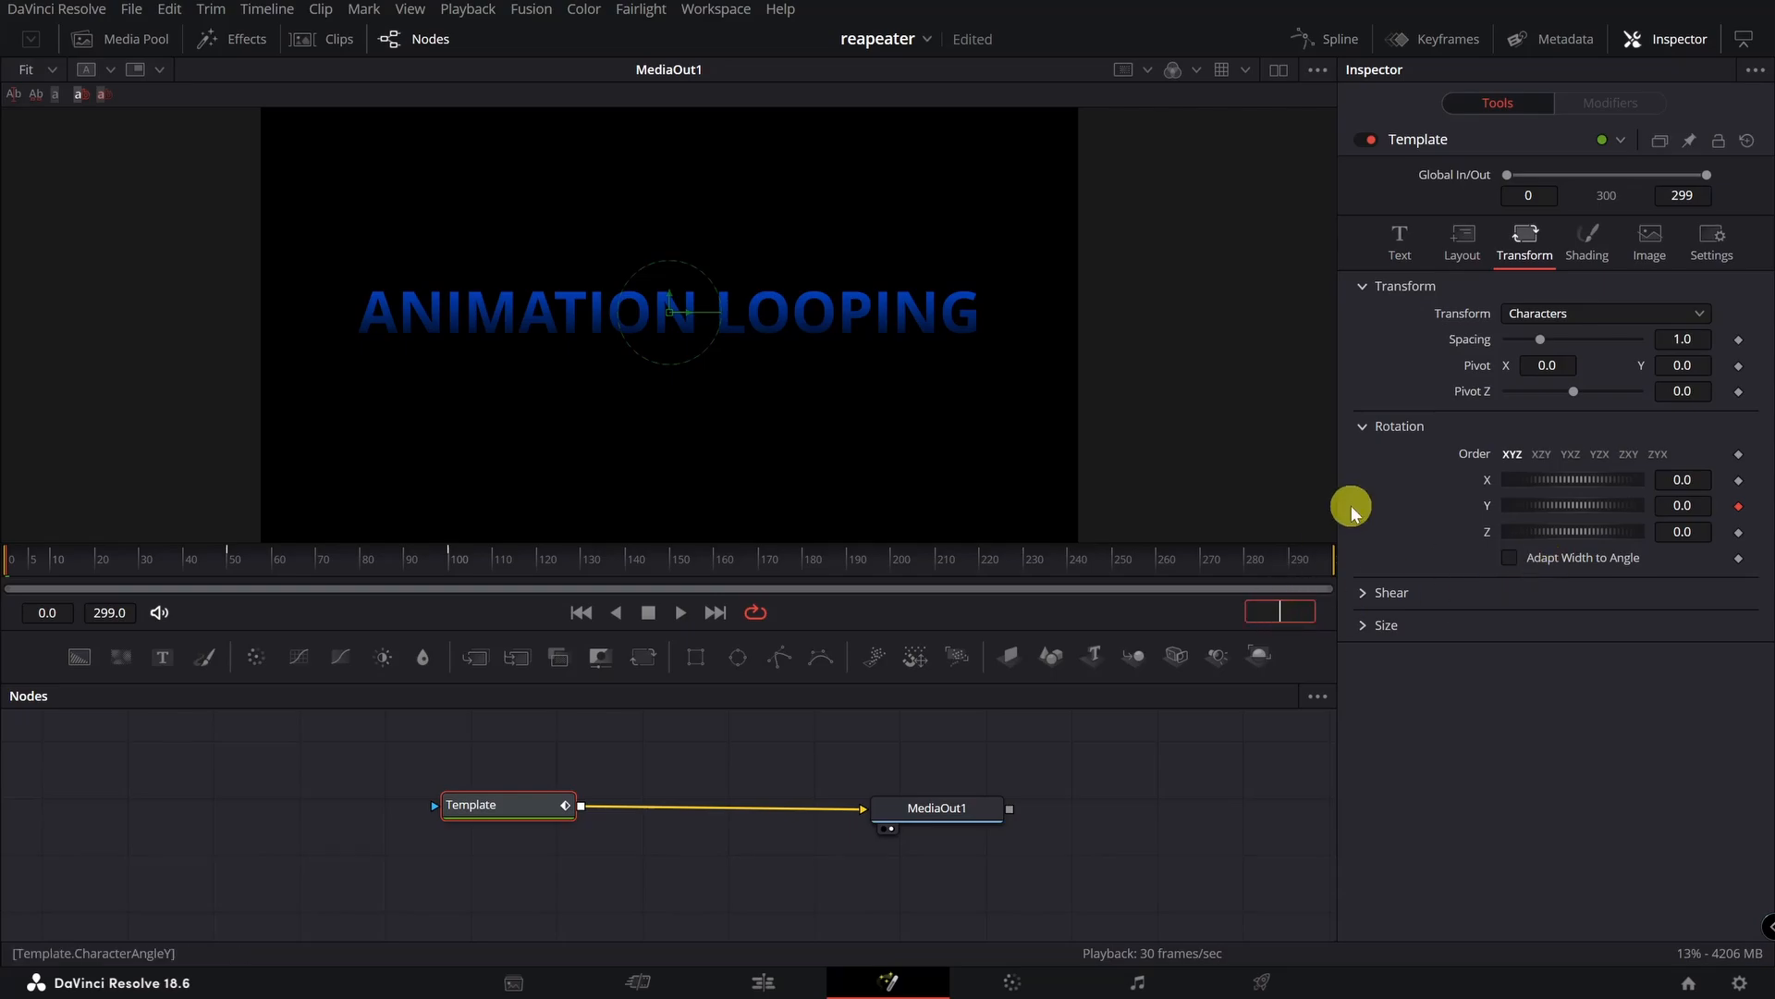
text(50)
key(Return)
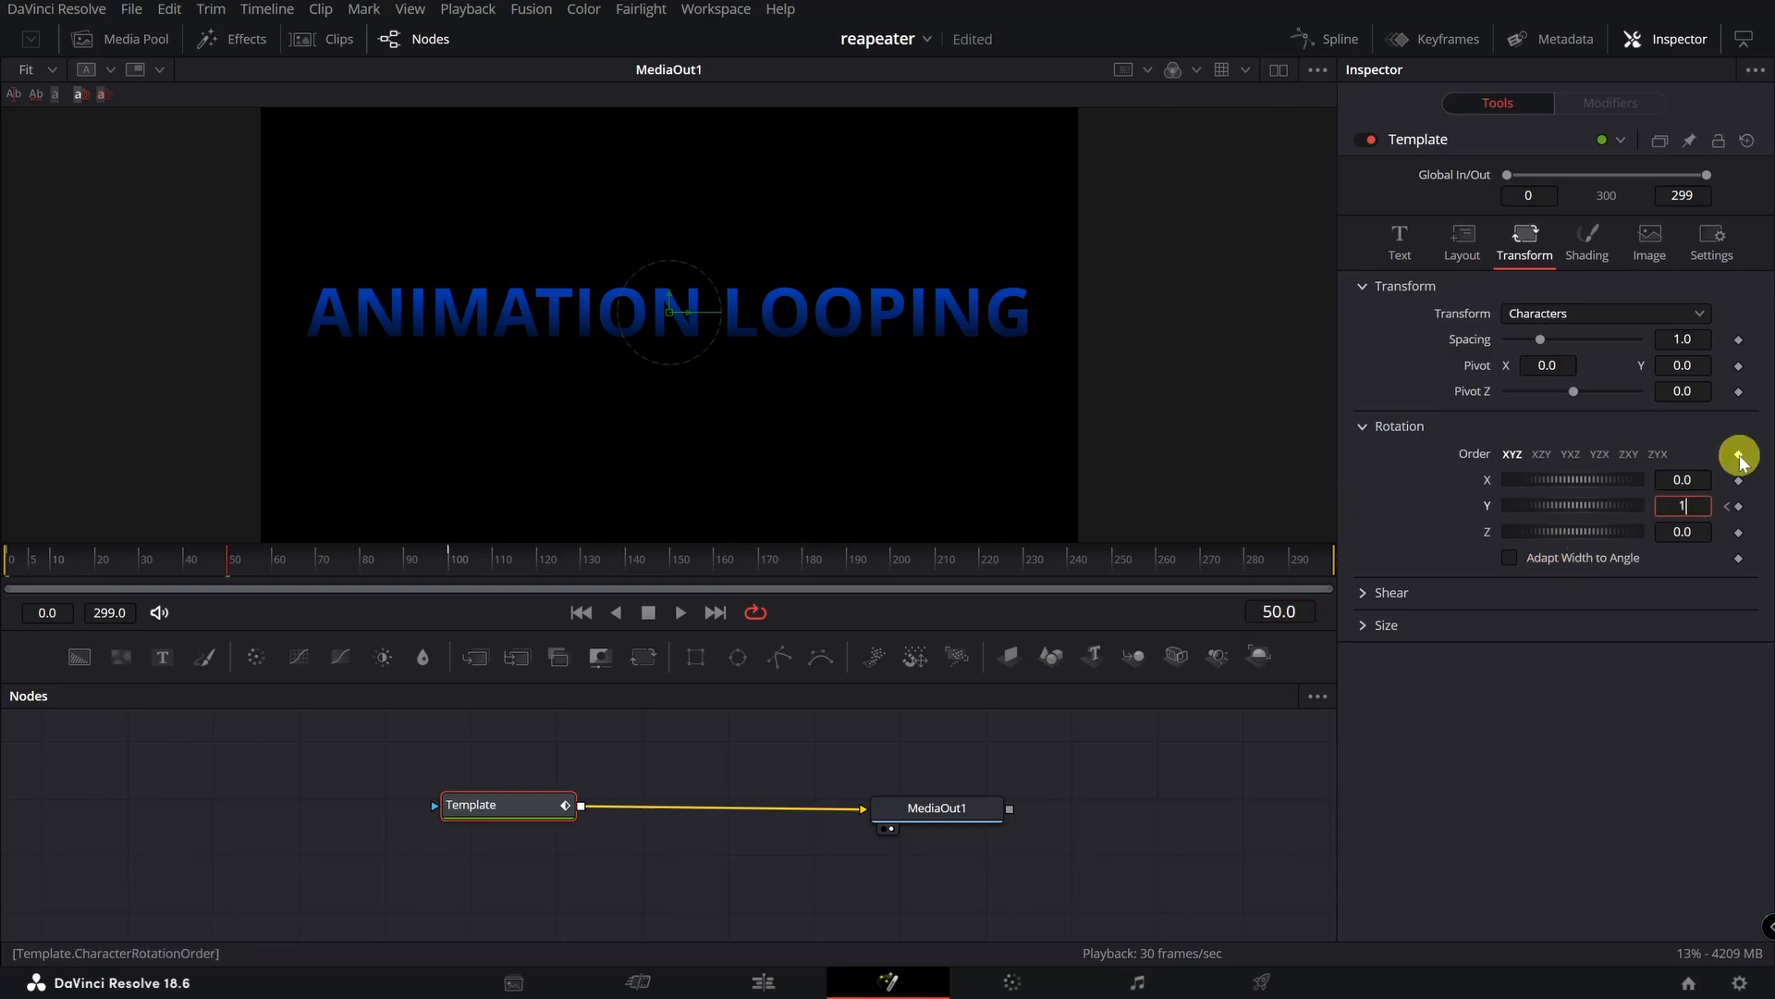
key(Tab)
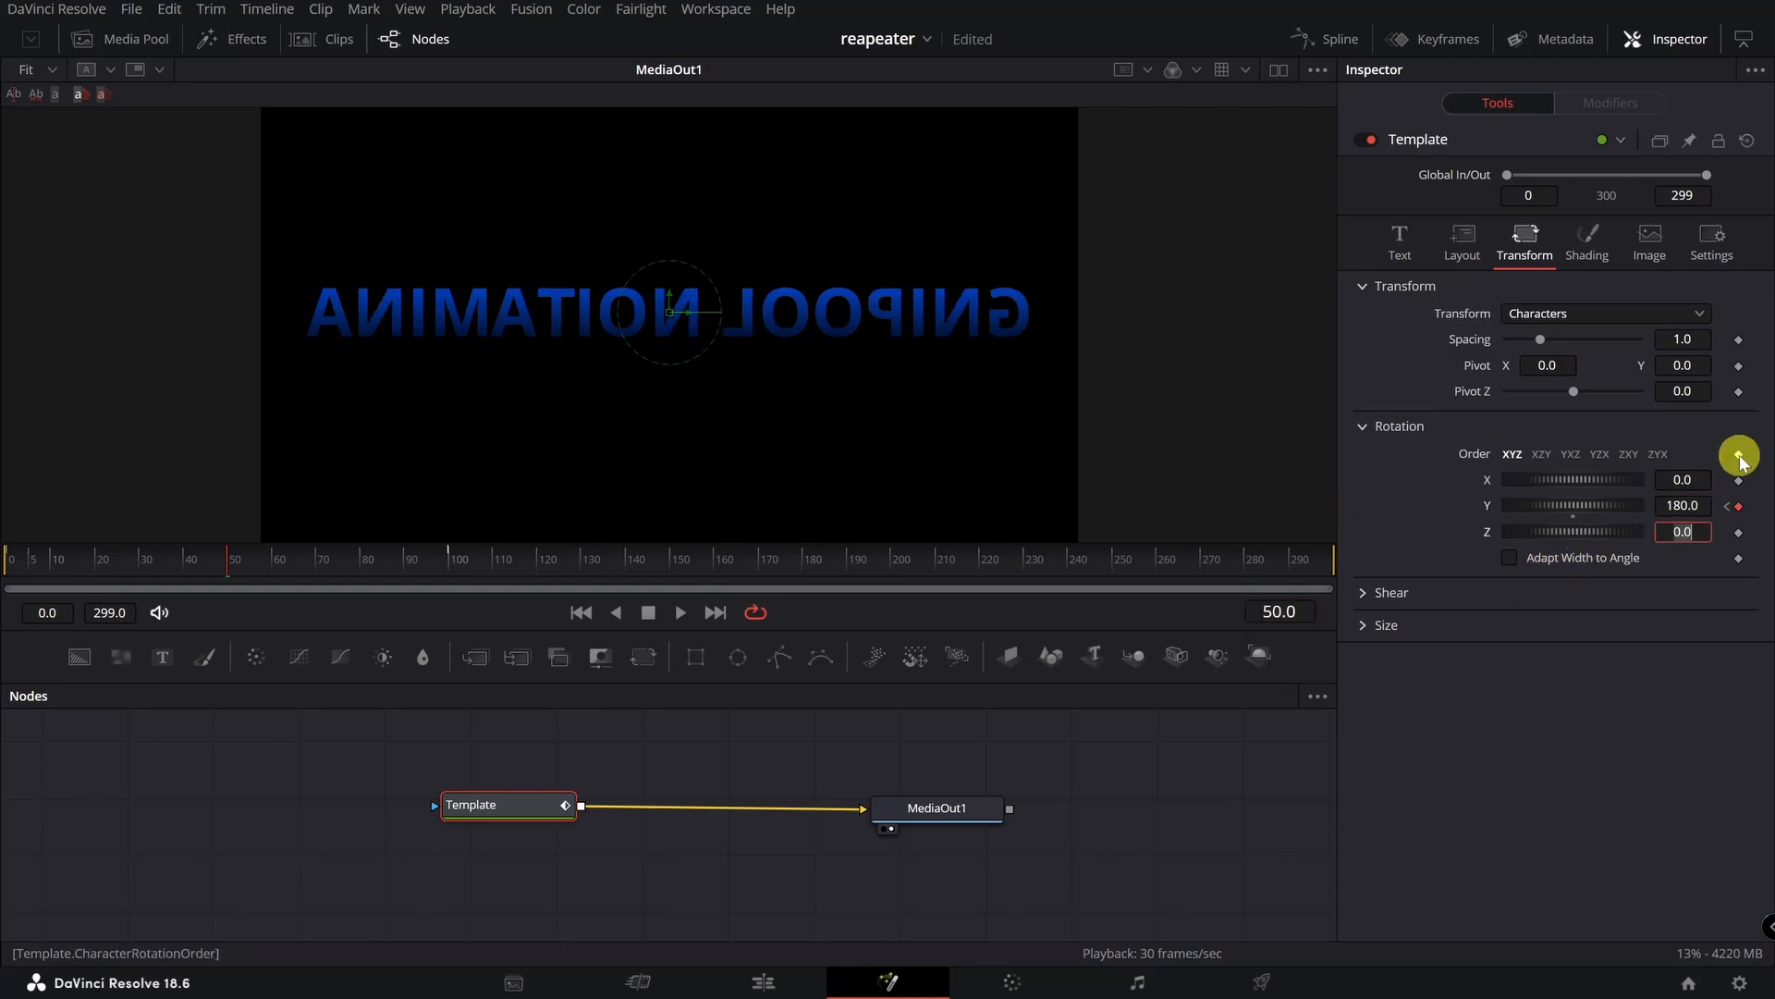
Go to frame 100 and set the characters' Y rotation to 360 as the third keyframe.
click(1288, 610)
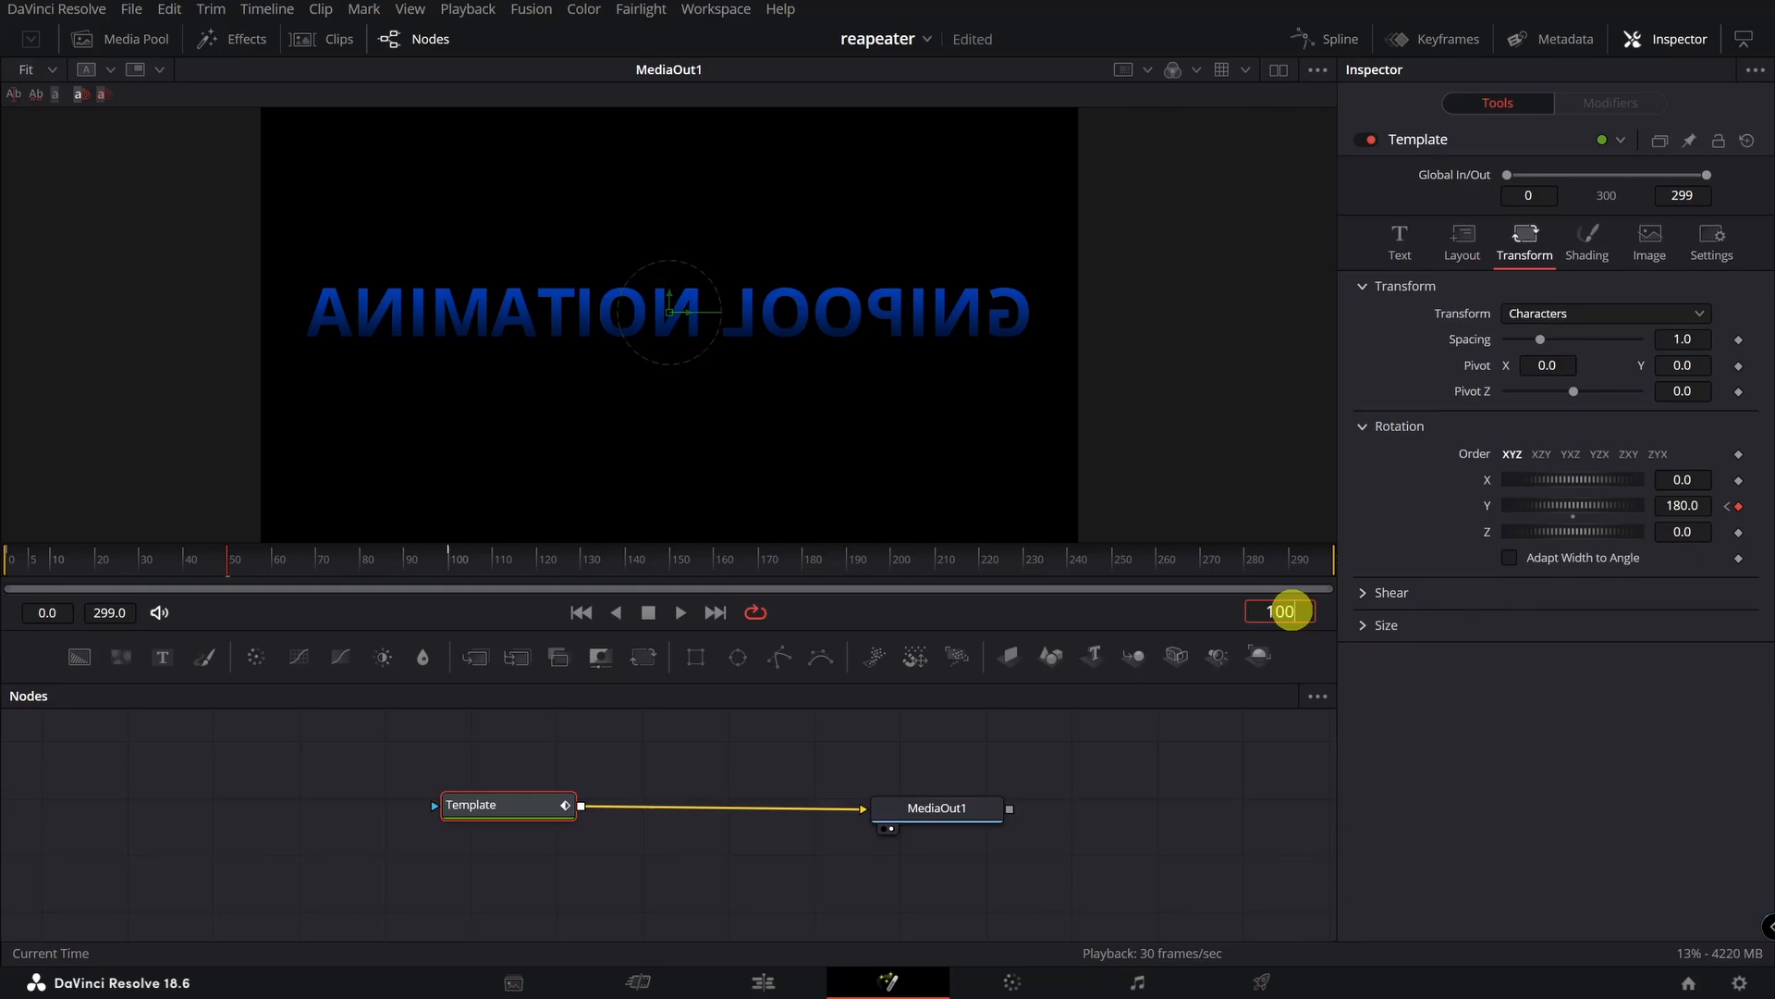
text(100)
key(Return)
click(1679, 506)
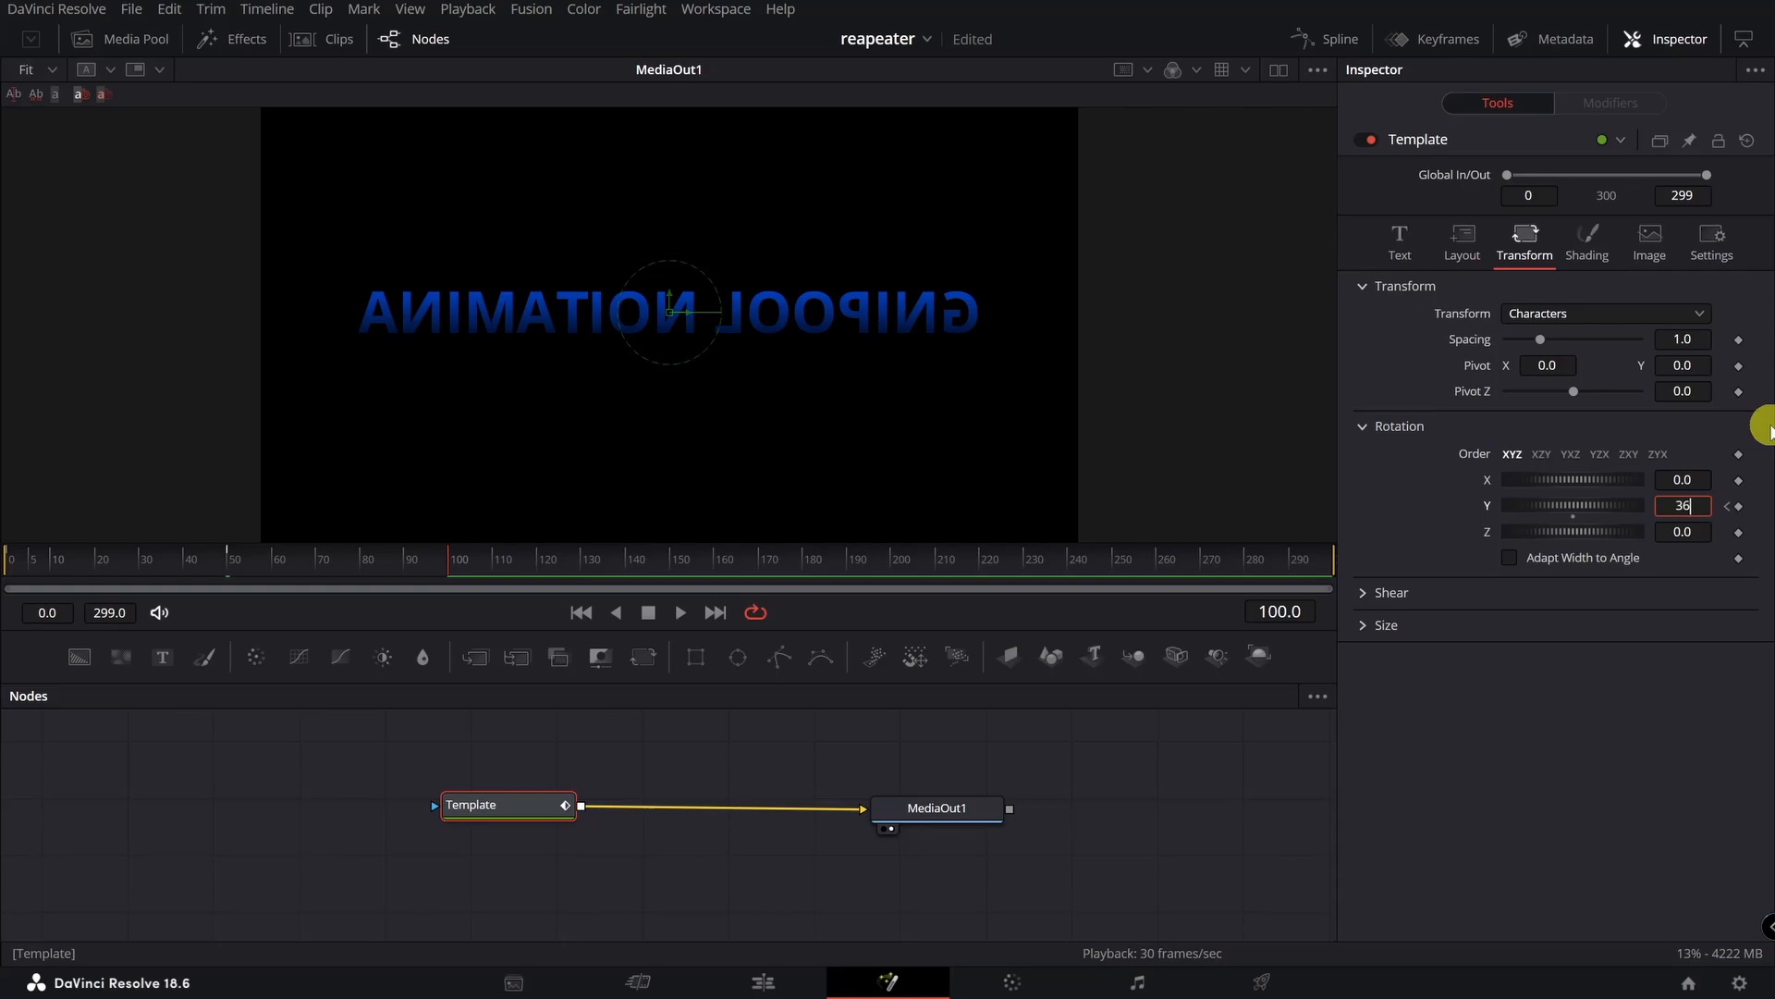
text(360)
key(Tab)
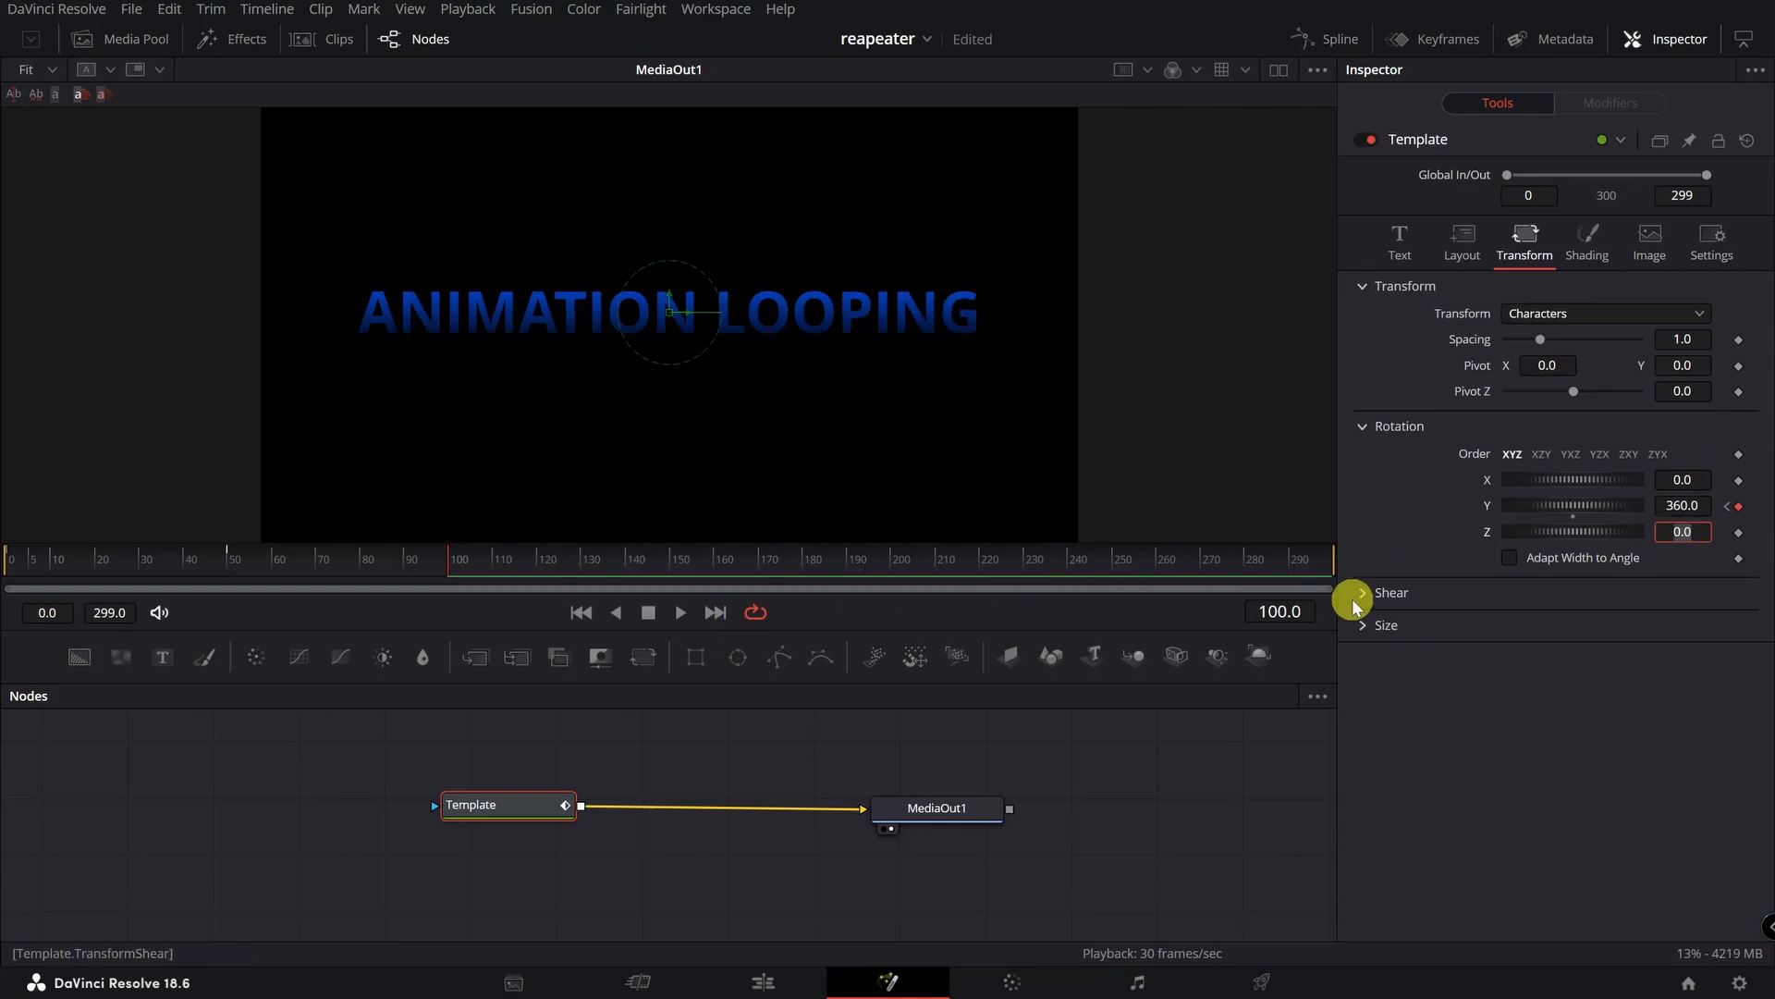
Display the Character Angle Y curve in the Spline editor, smooth all its keyframes and set the curve to loop.
drag(441, 578, 492, 615)
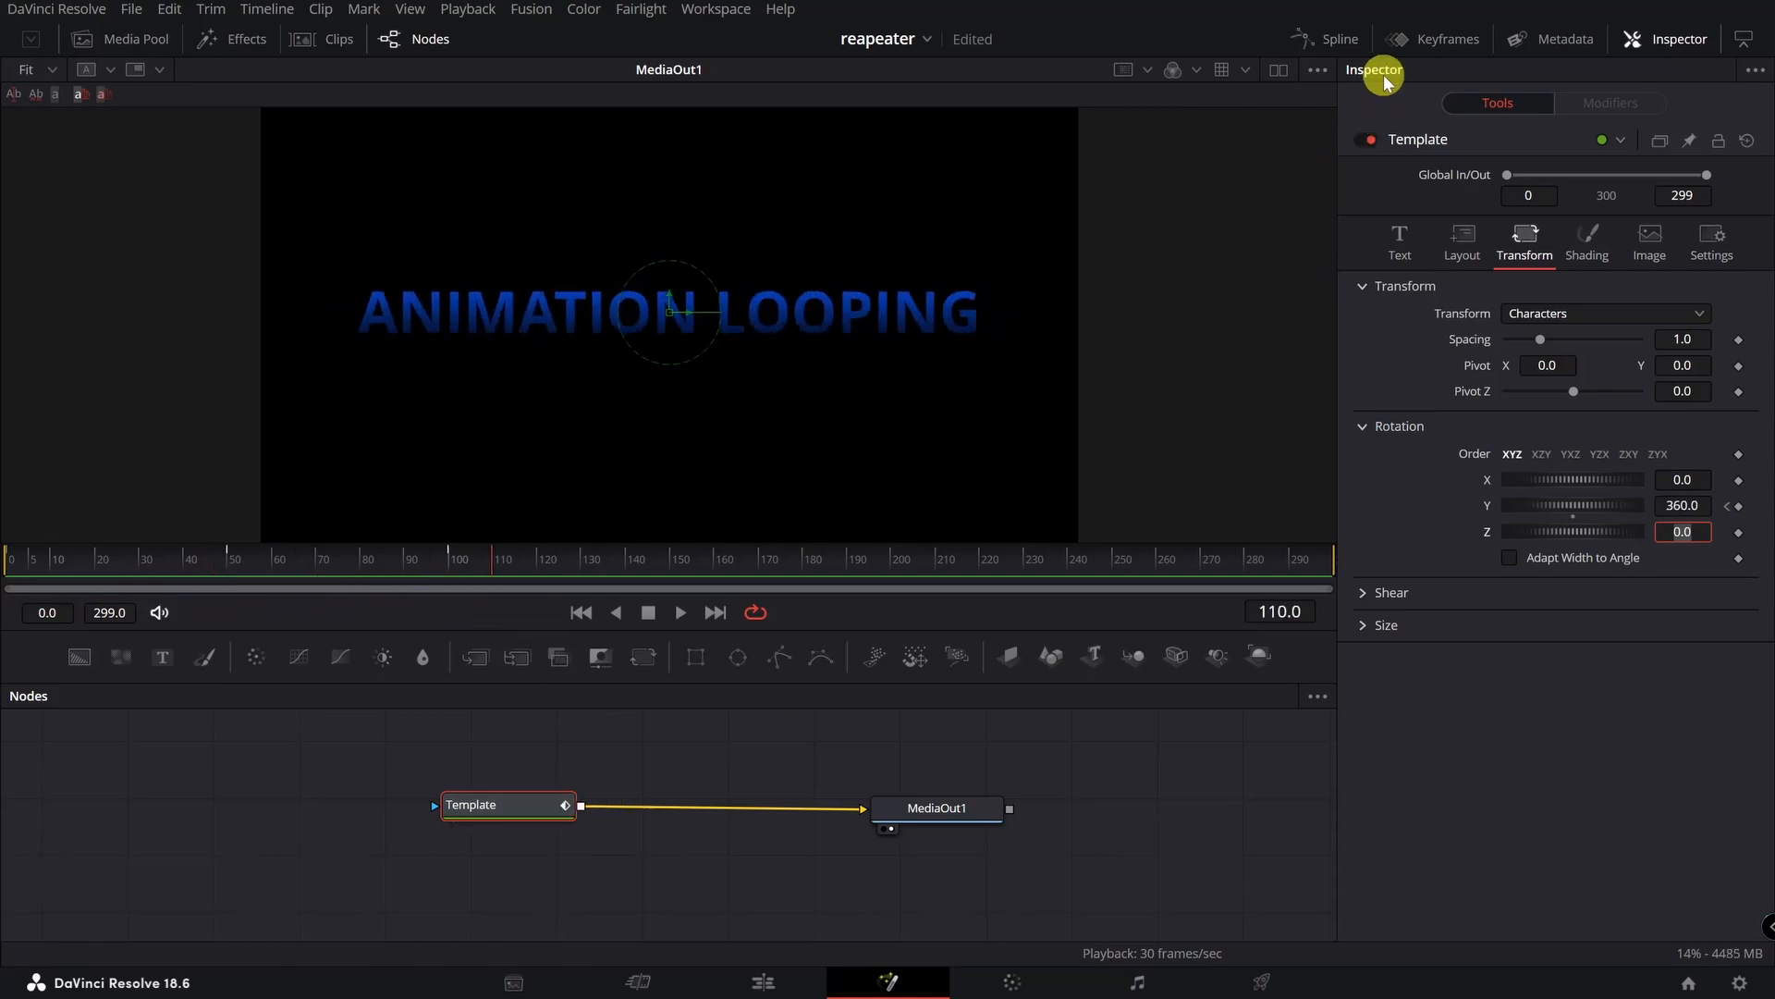
click(1330, 37)
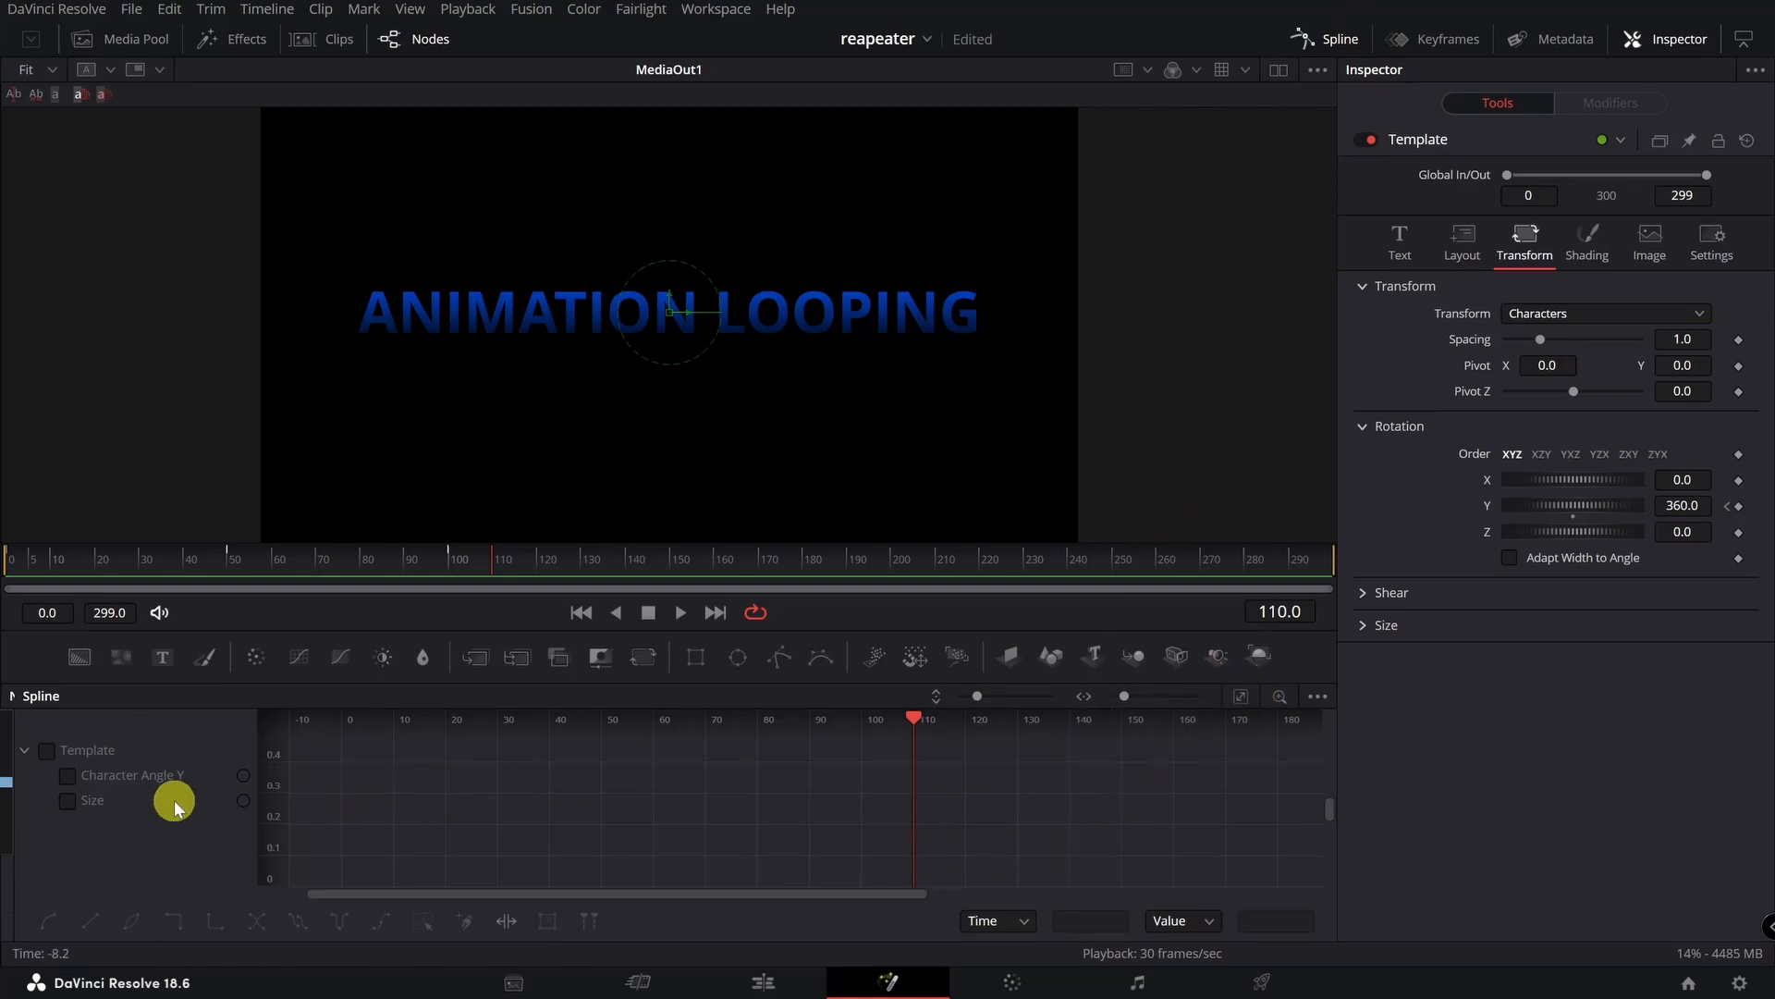
click(69, 779)
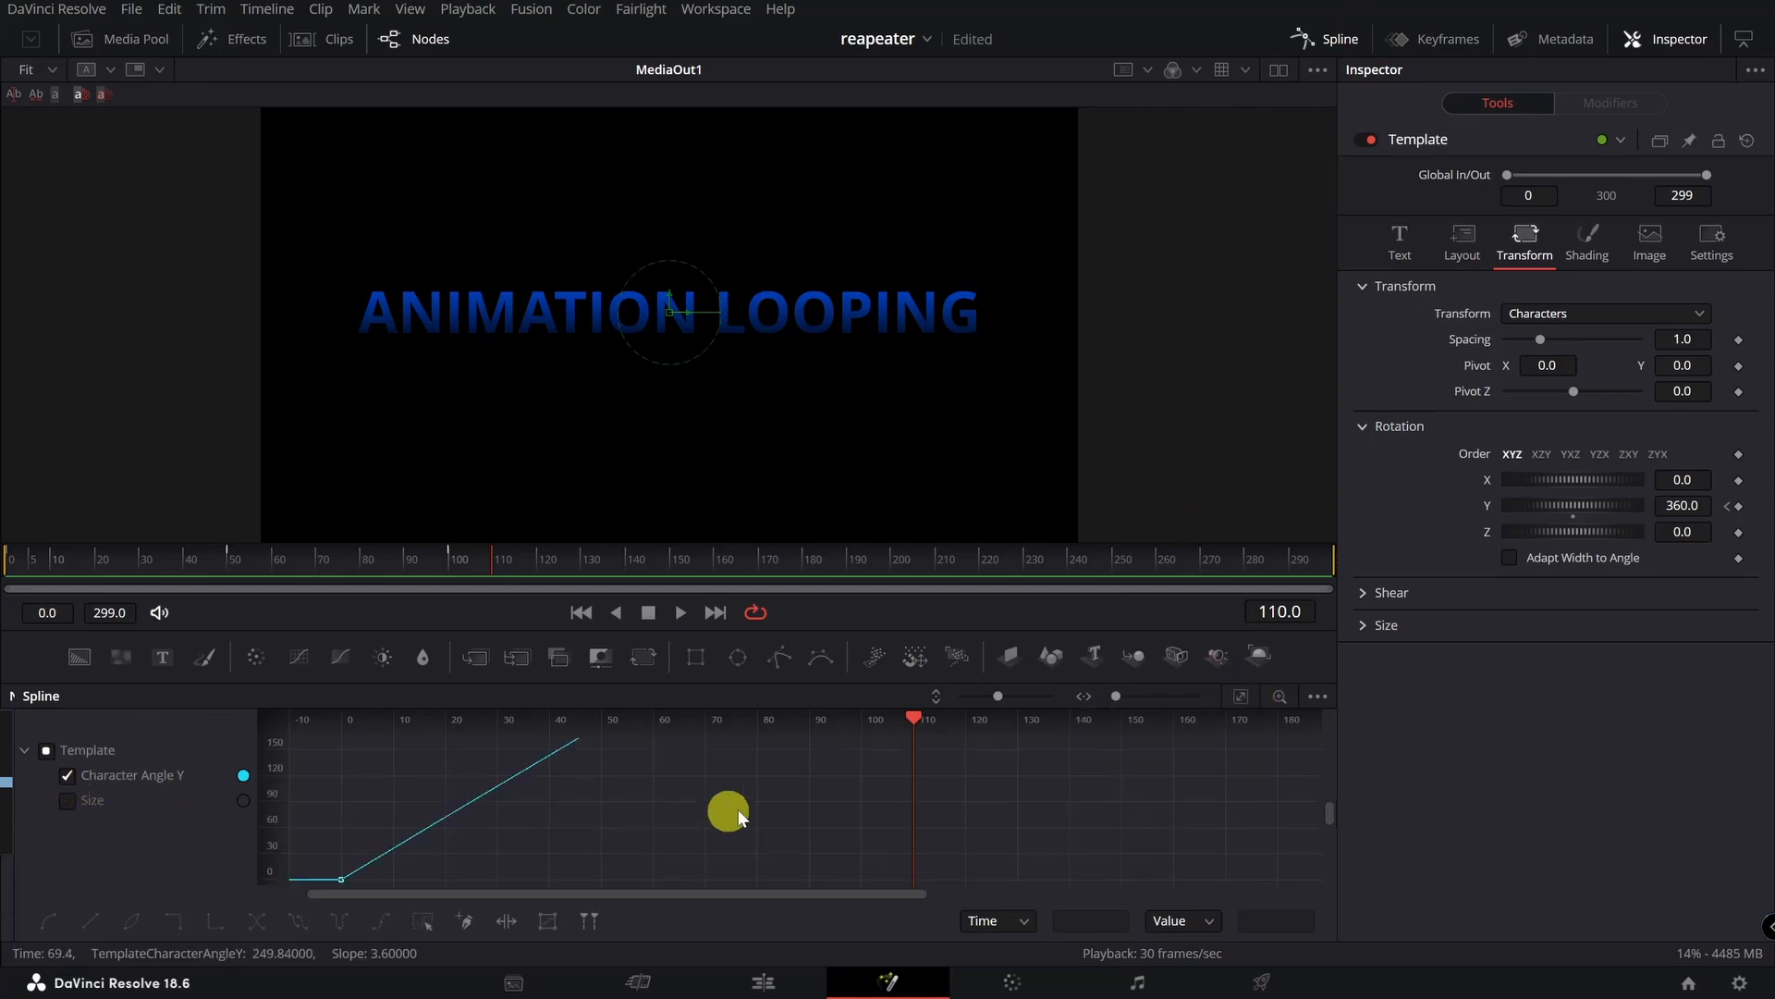
click(1240, 695)
drag(322, 747, 1253, 886)
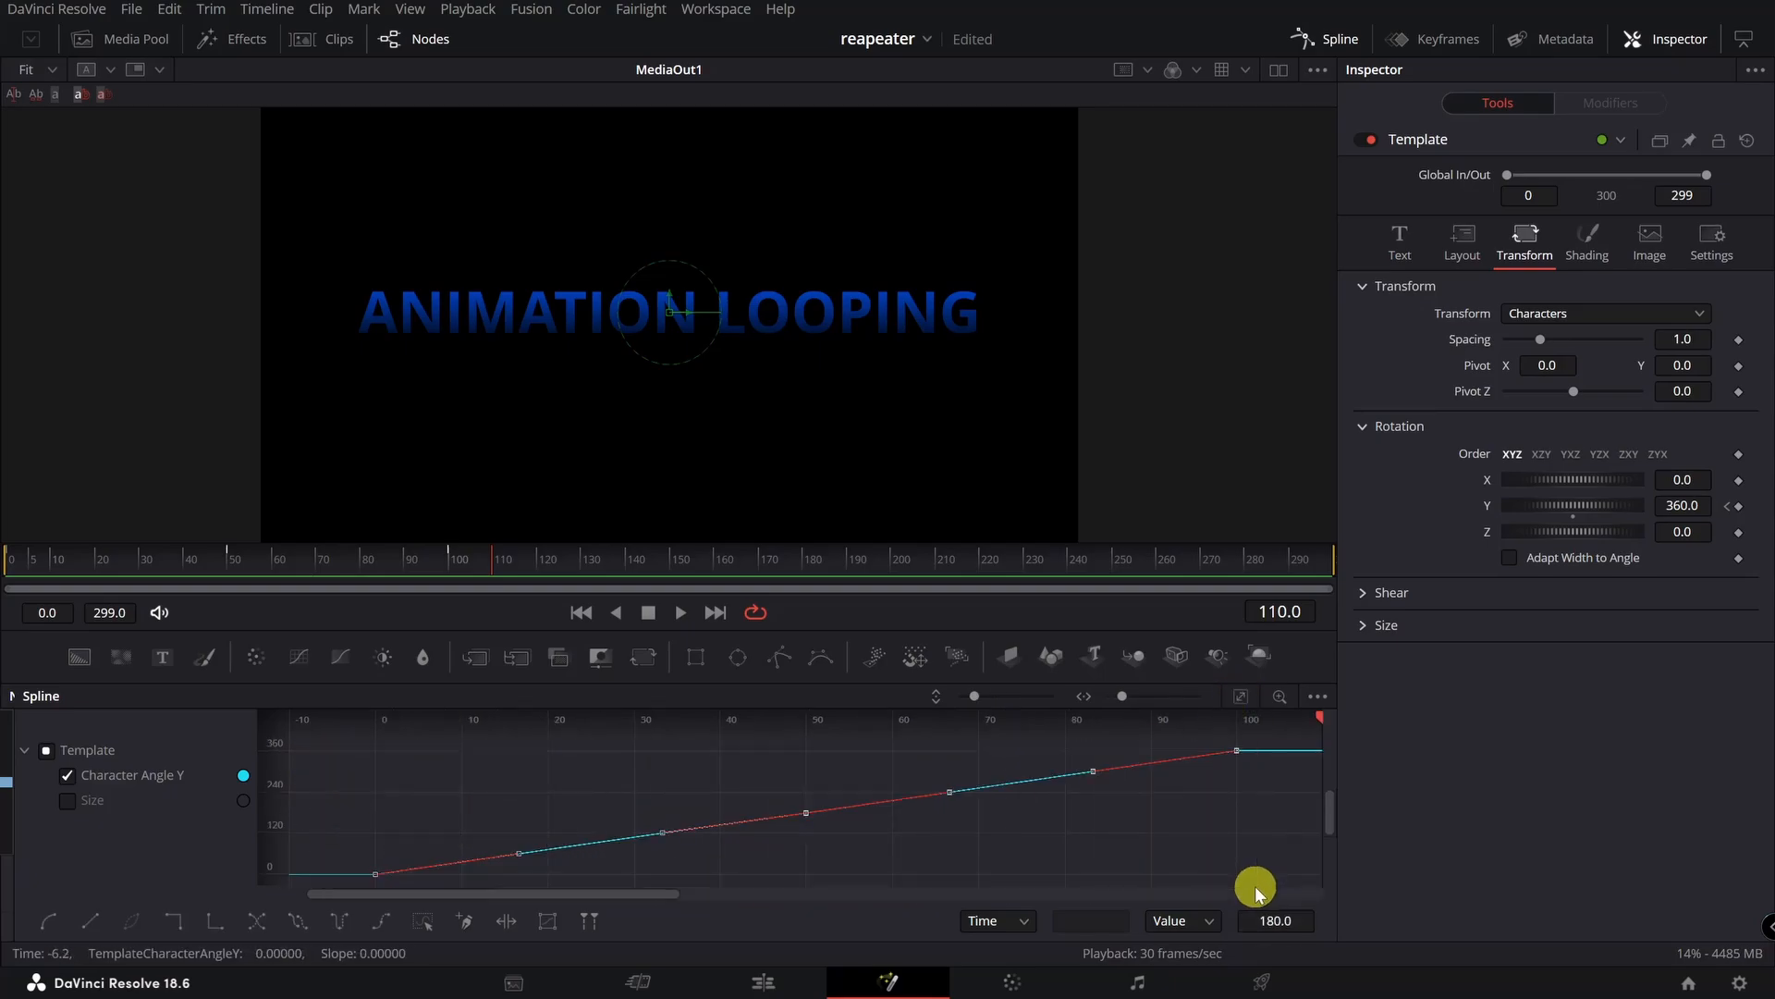
key(s)
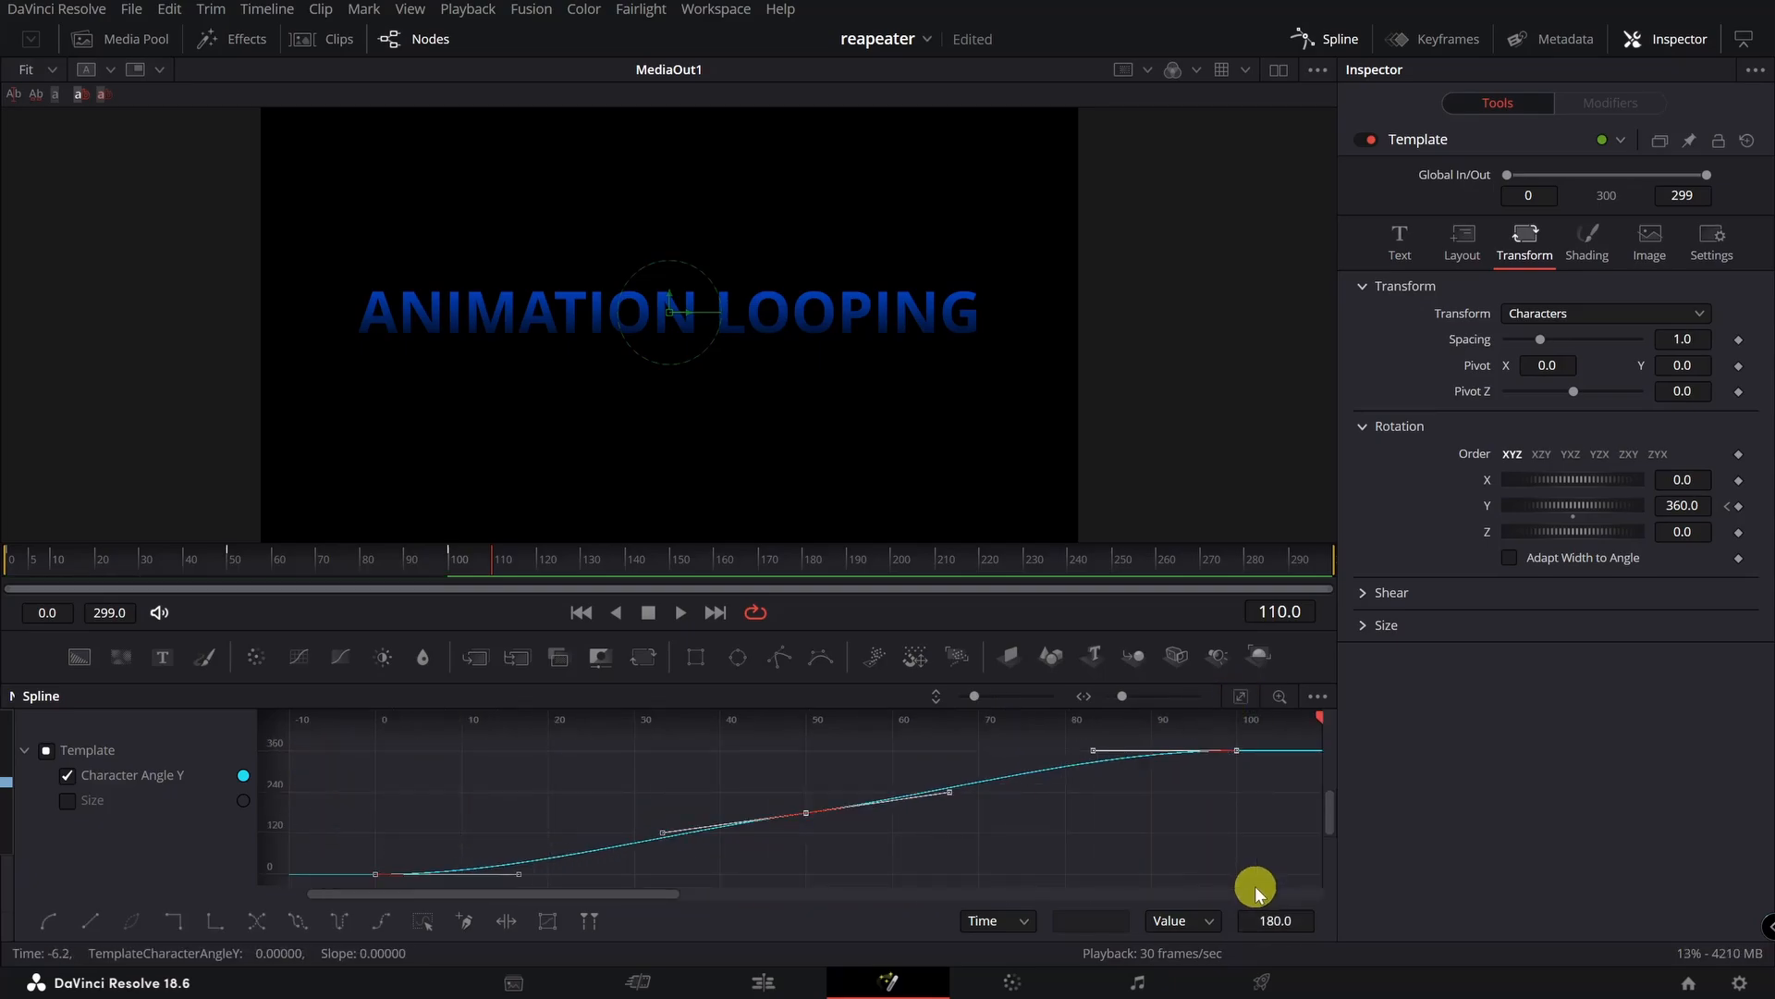
click(296, 921)
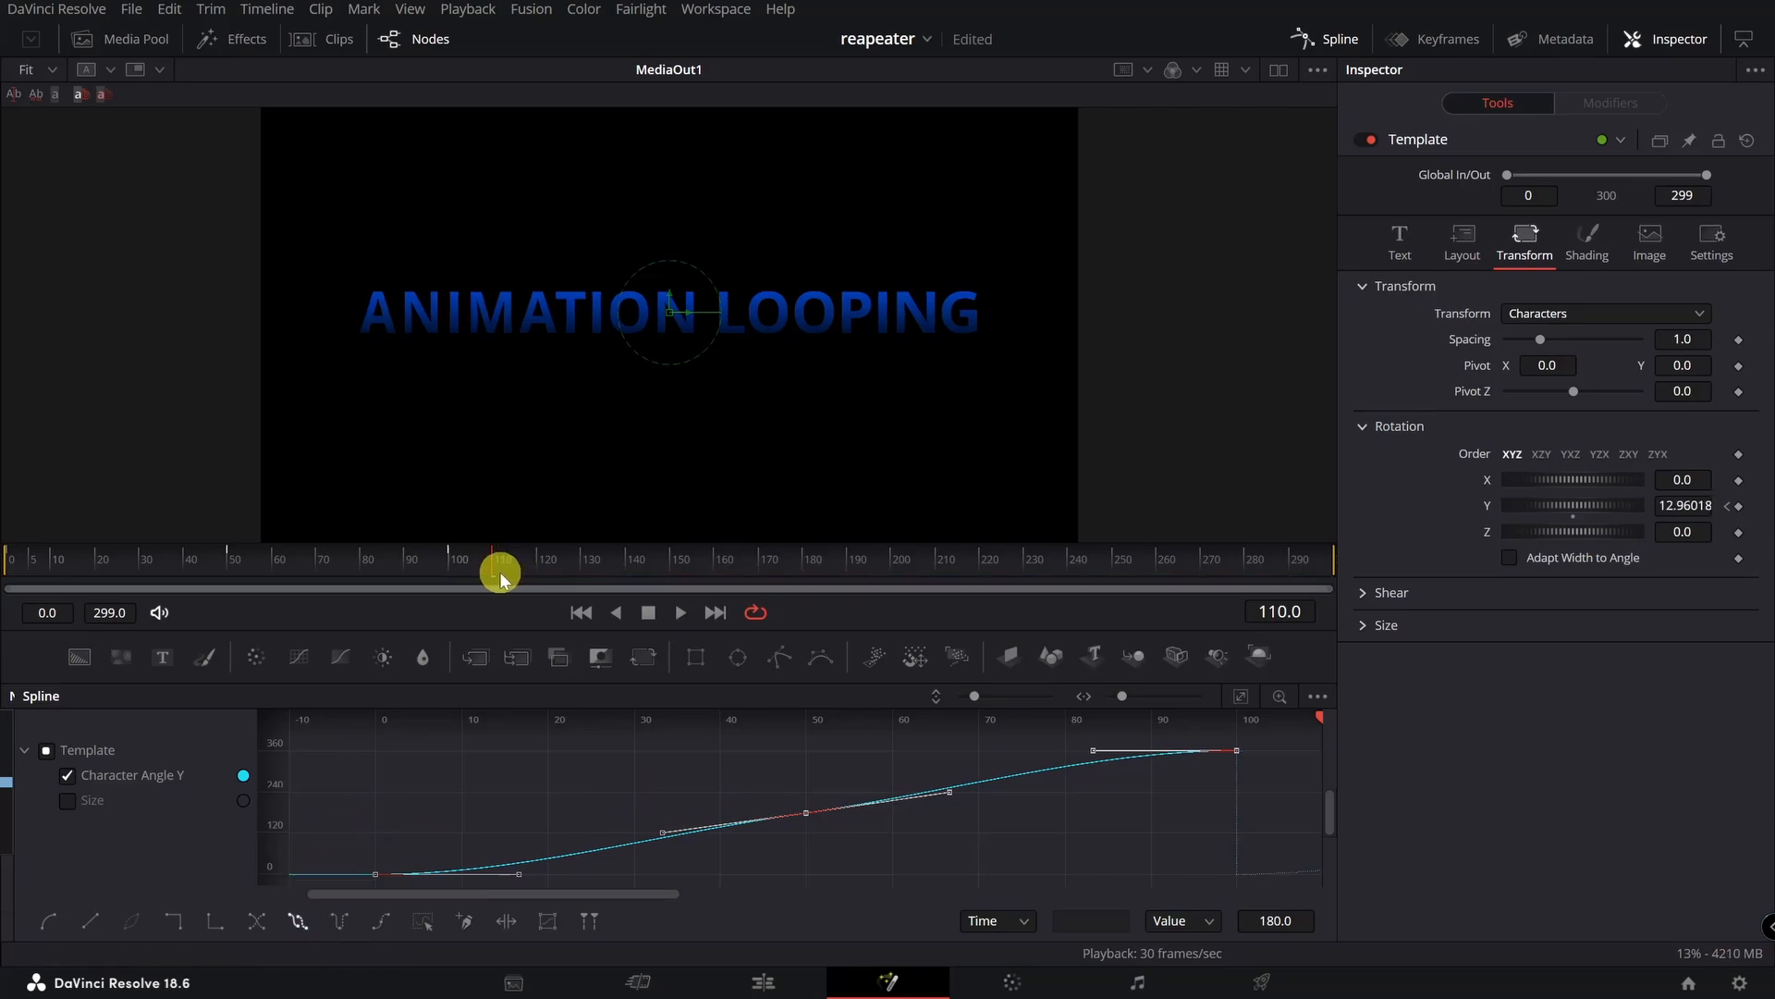
Play the animation from the first frame to check the repeating character rotation, and stop playback.
drag(495, 575, 12, 575)
click(682, 612)
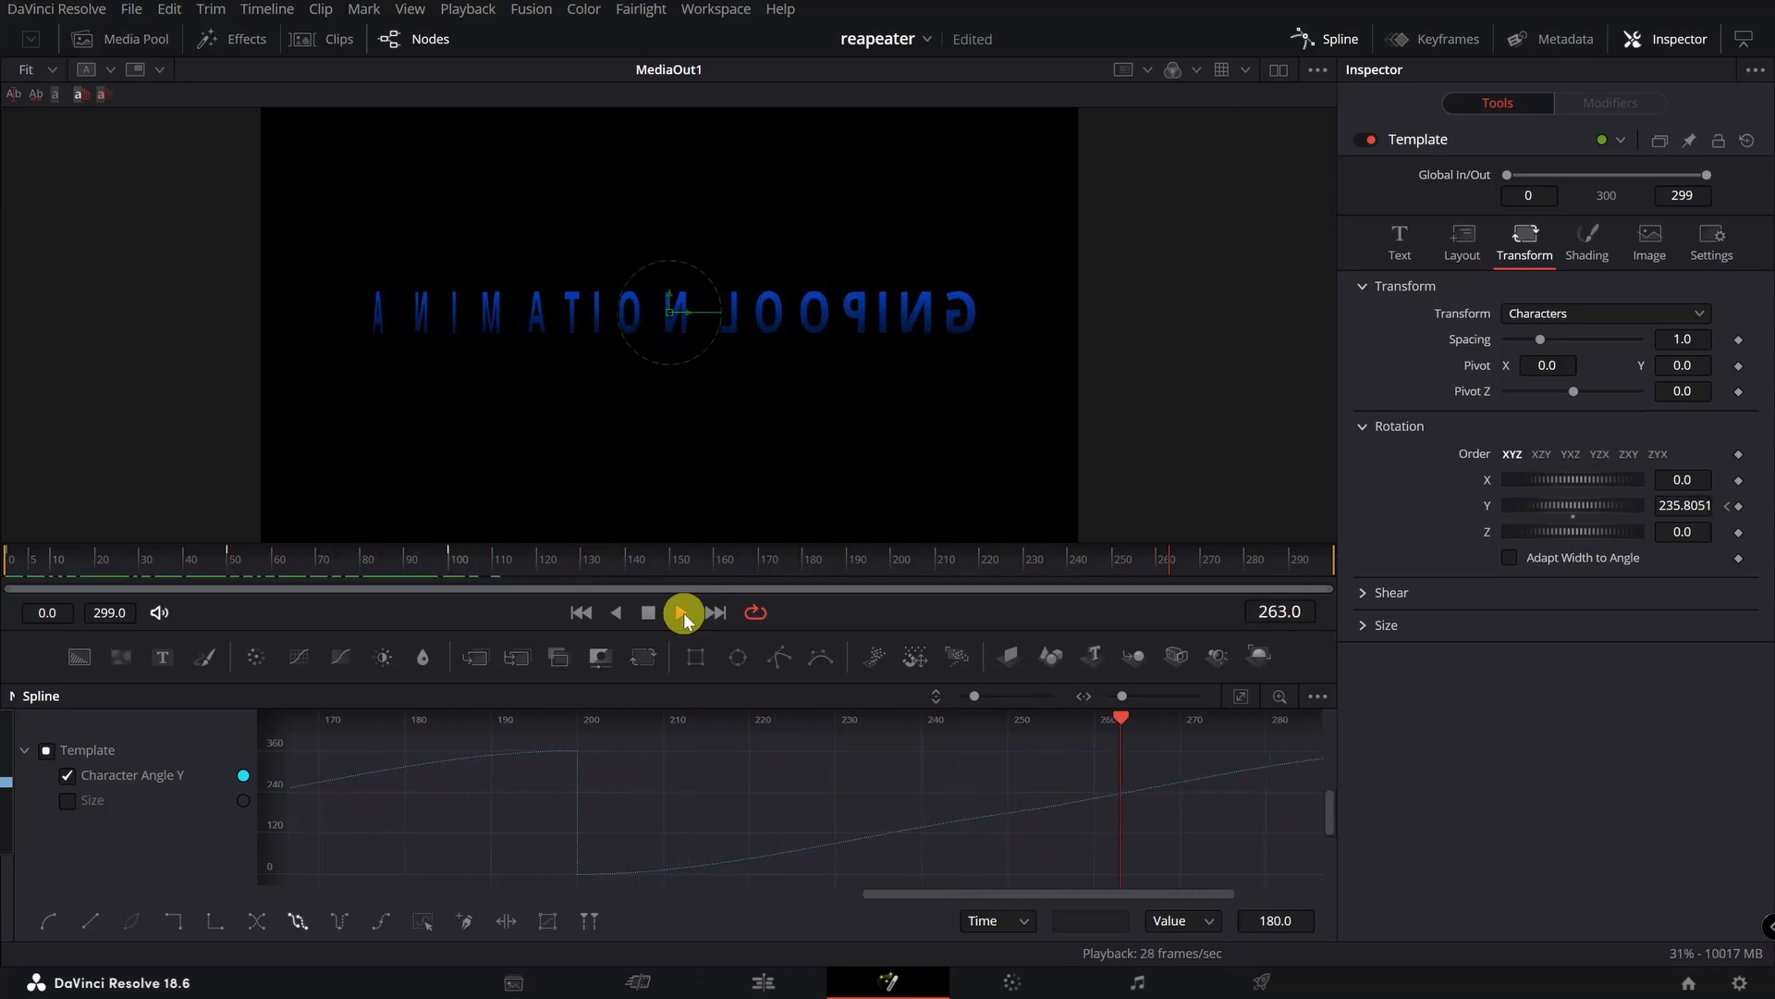
click(648, 612)
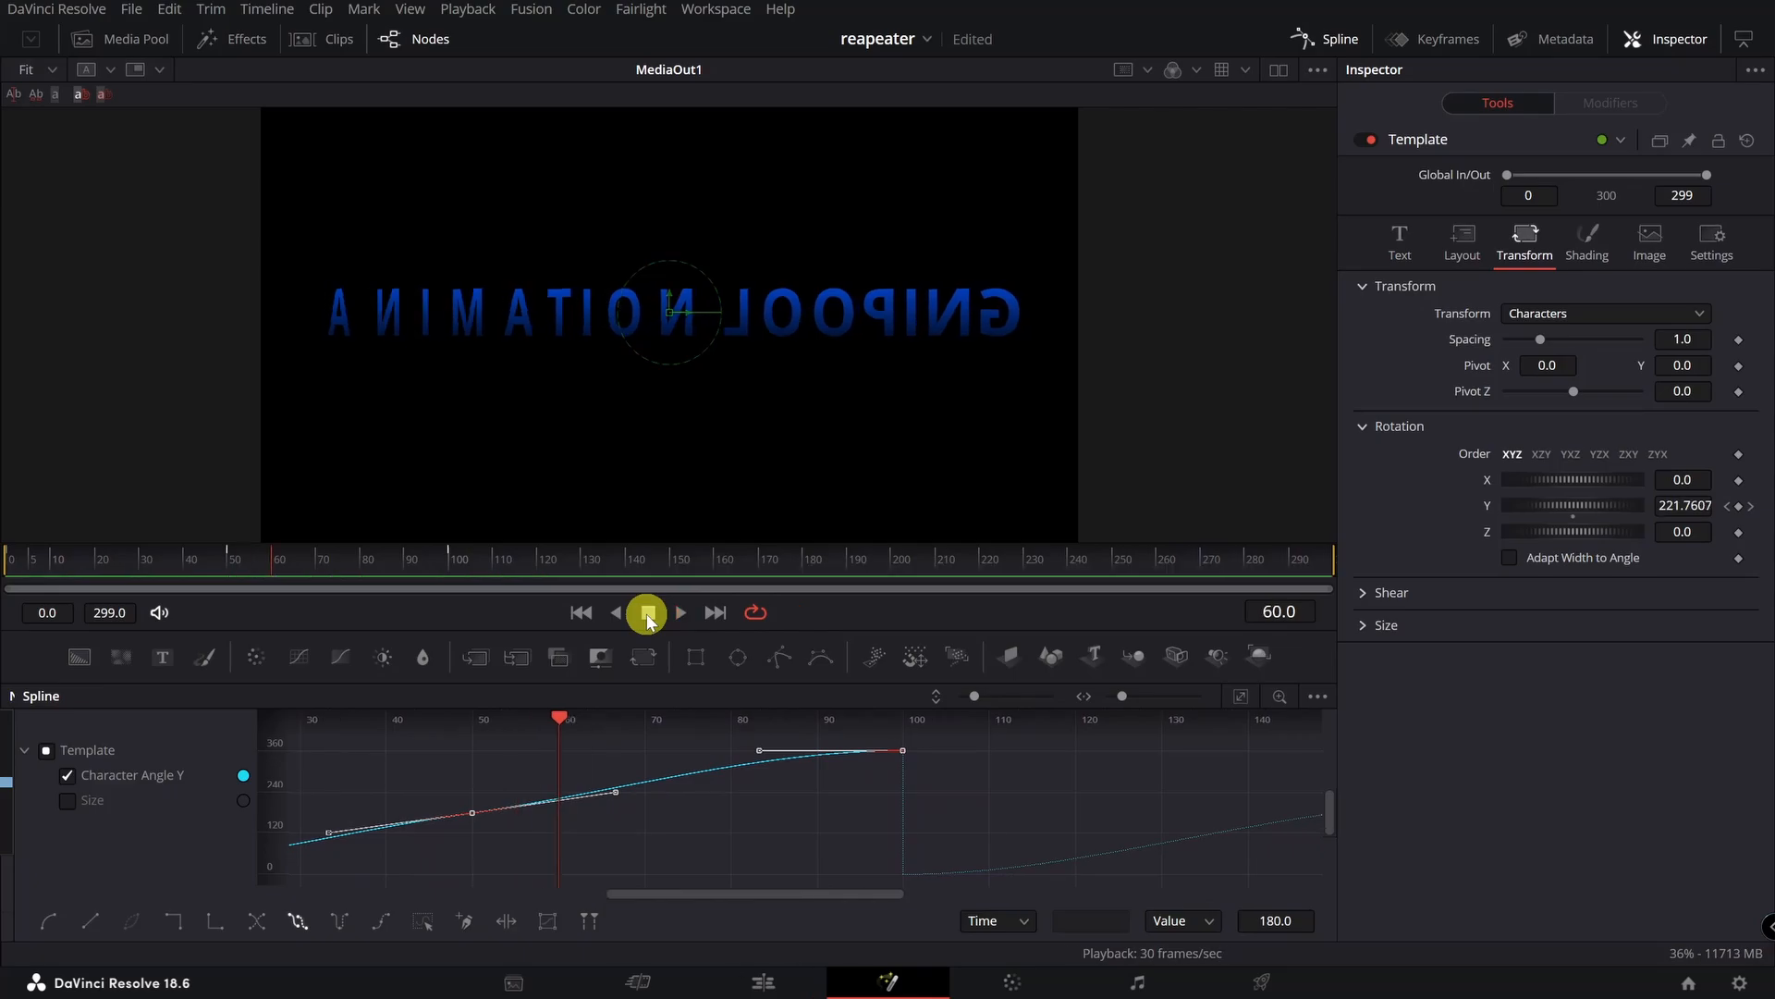
Display only the Size curve, smooth all its keyframes, set it to loop and play the combined animation.
click(65, 775)
click(66, 800)
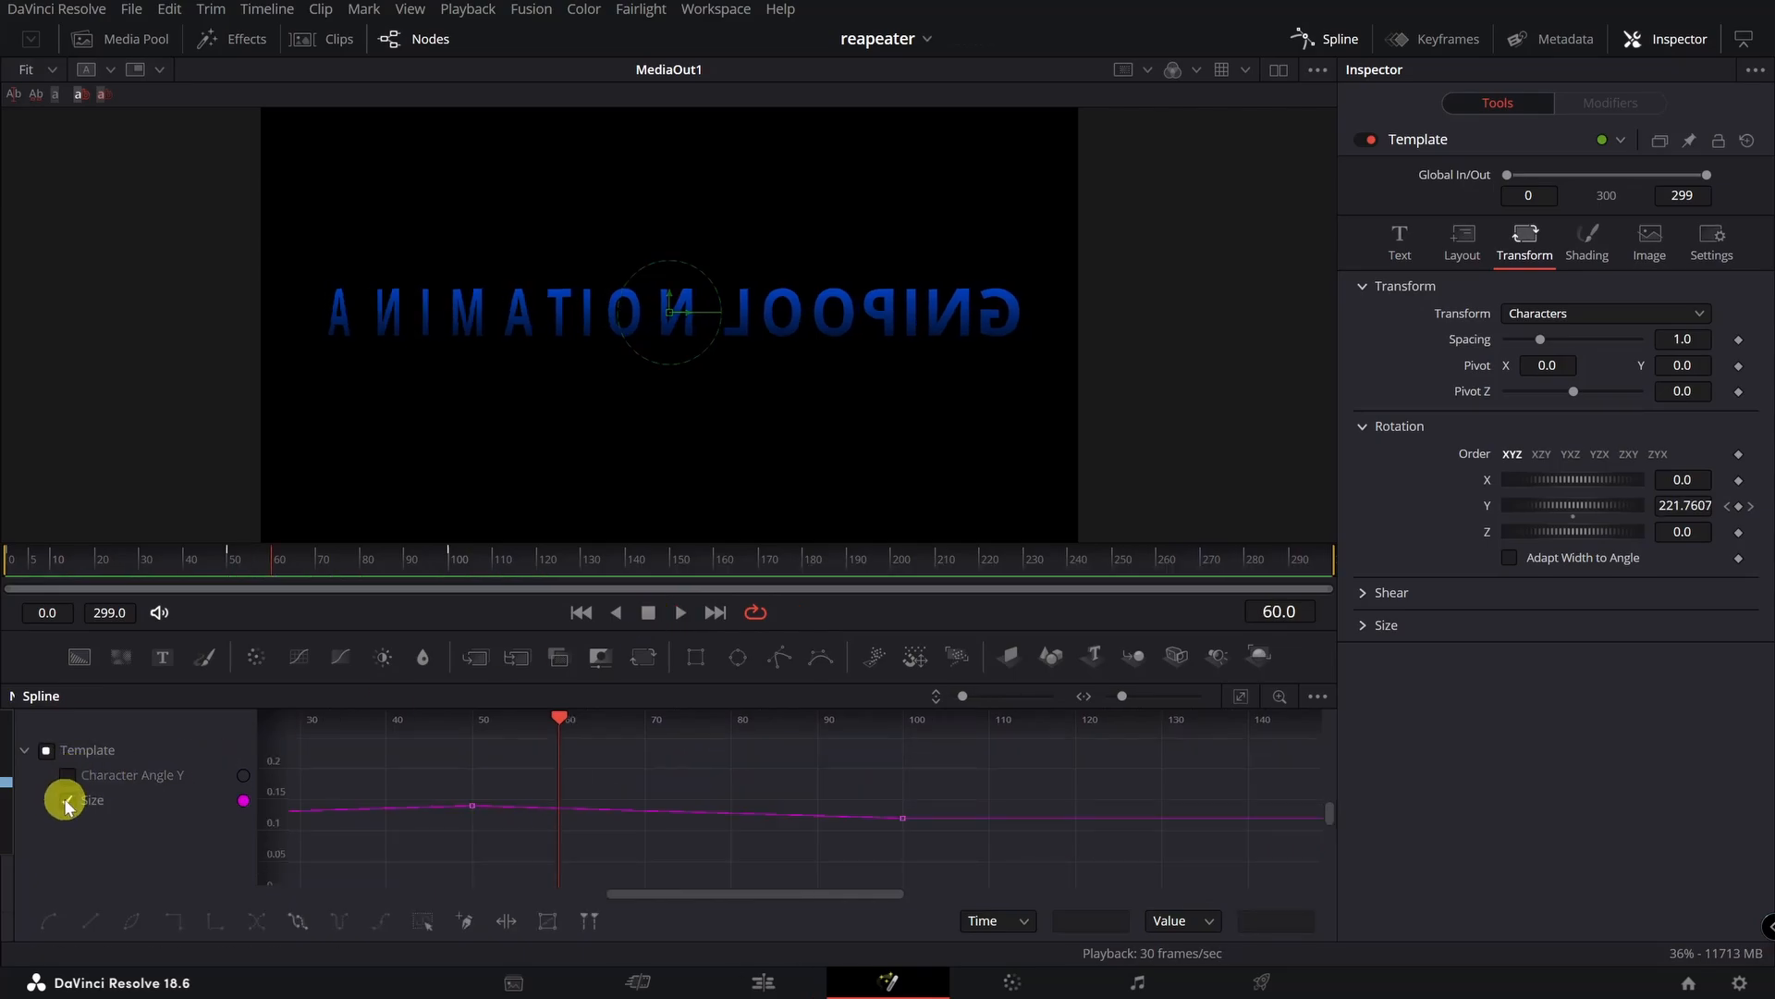
click(1239, 697)
click(1239, 696)
drag(334, 757, 1268, 896)
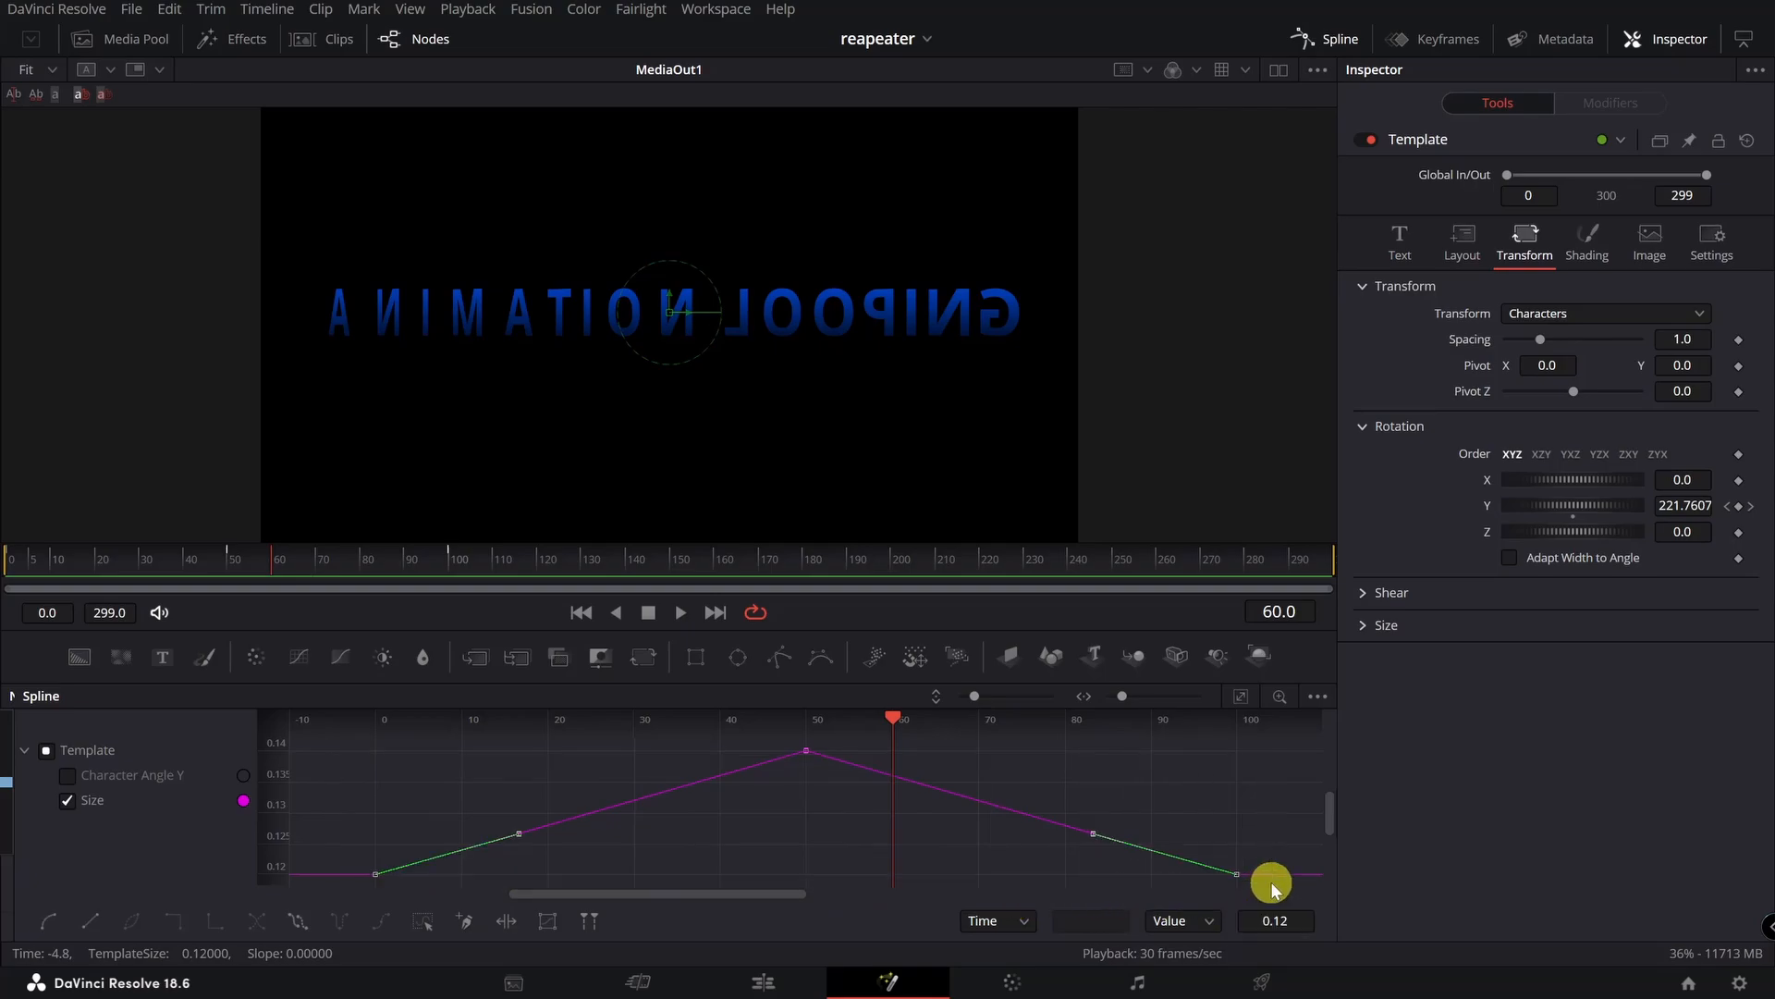
drag(335, 740, 1282, 891)
key(s)
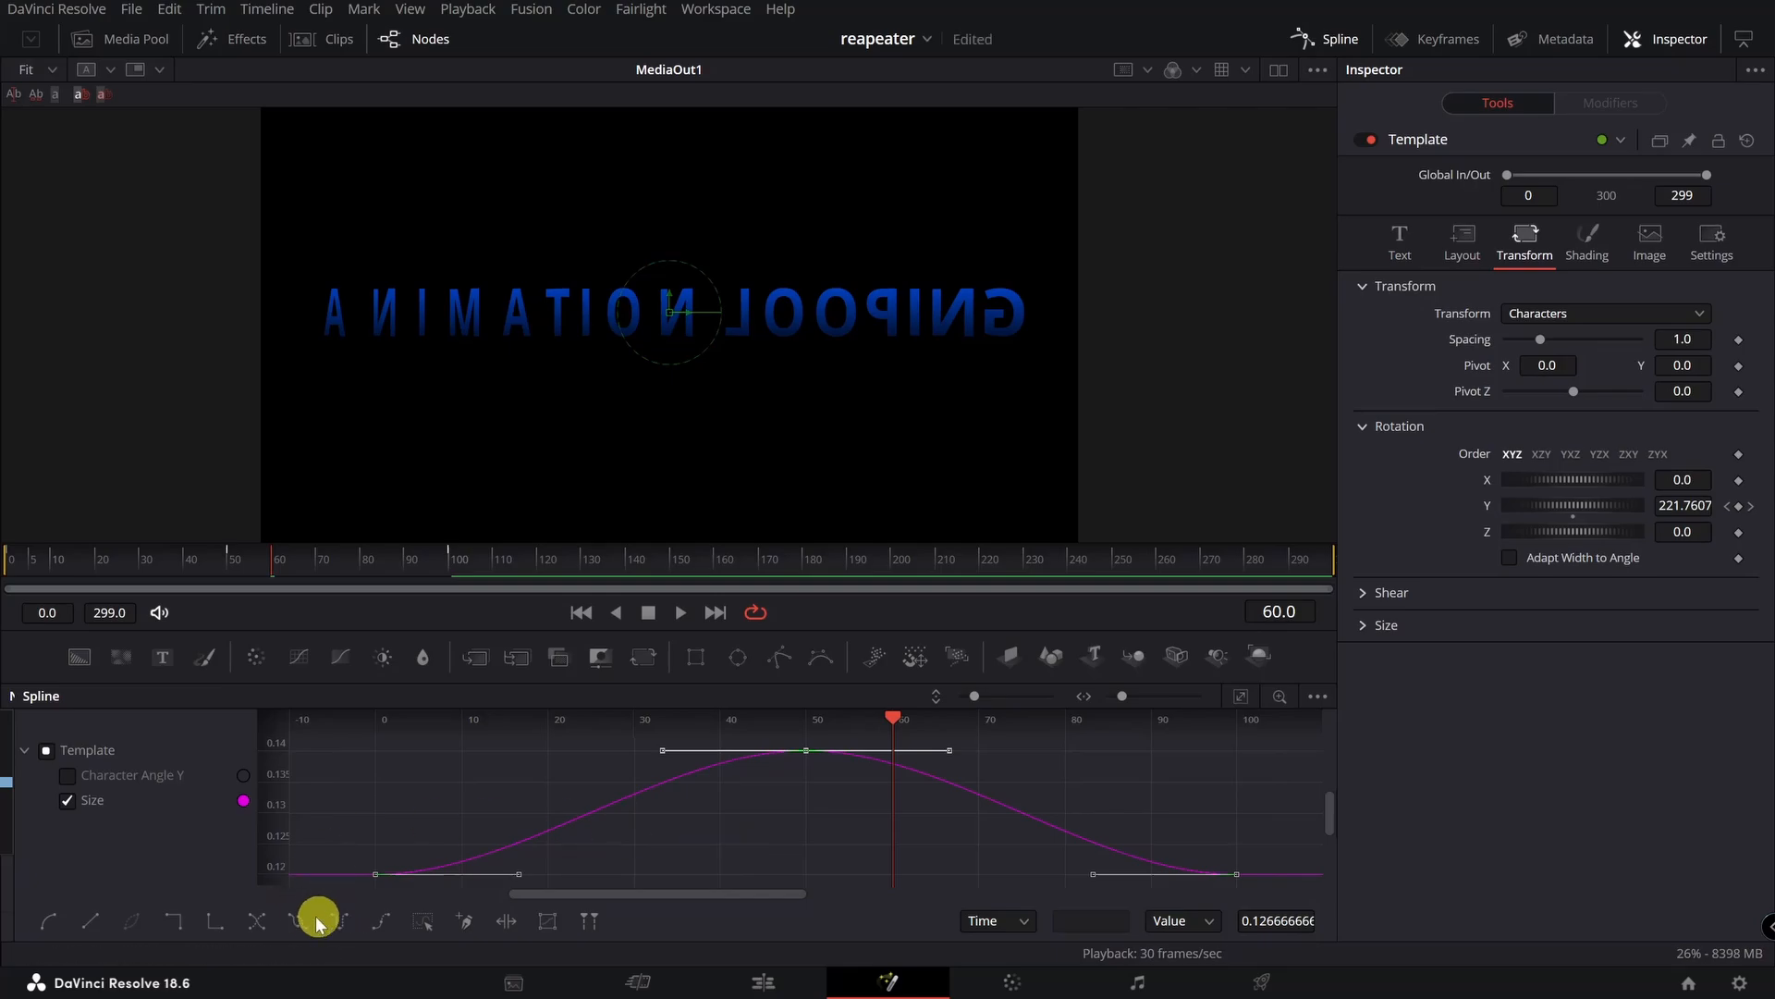
click(296, 922)
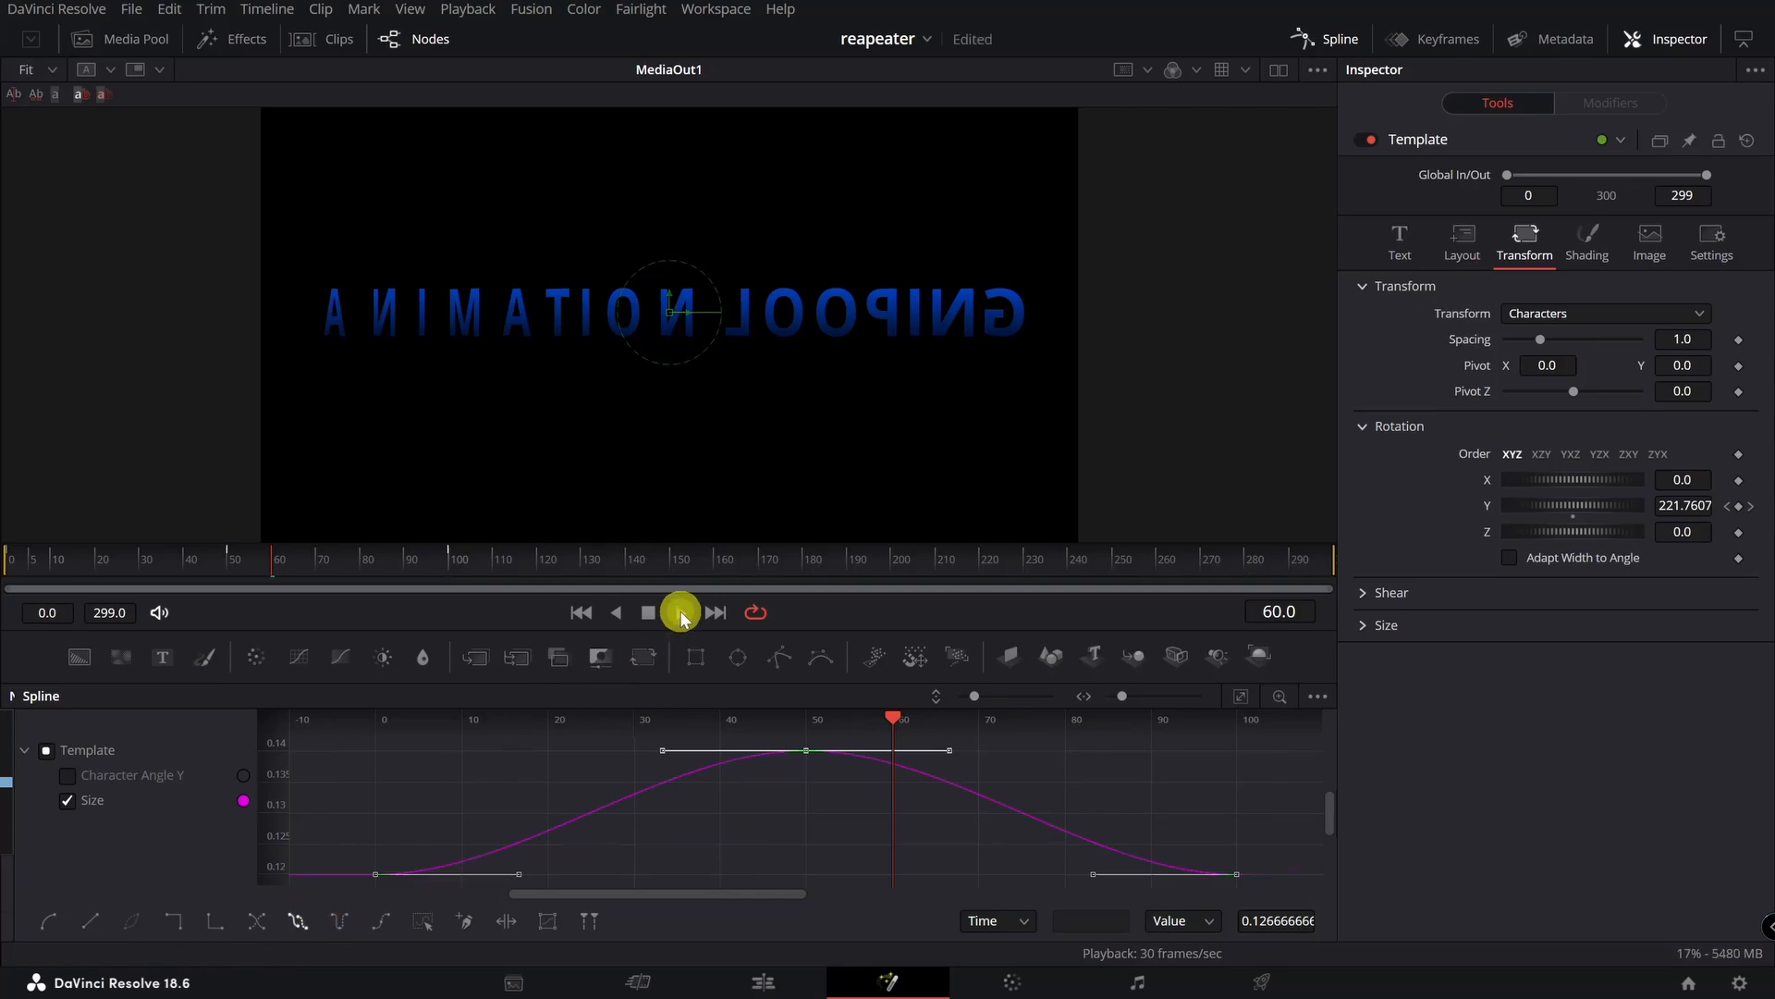
click(681, 613)
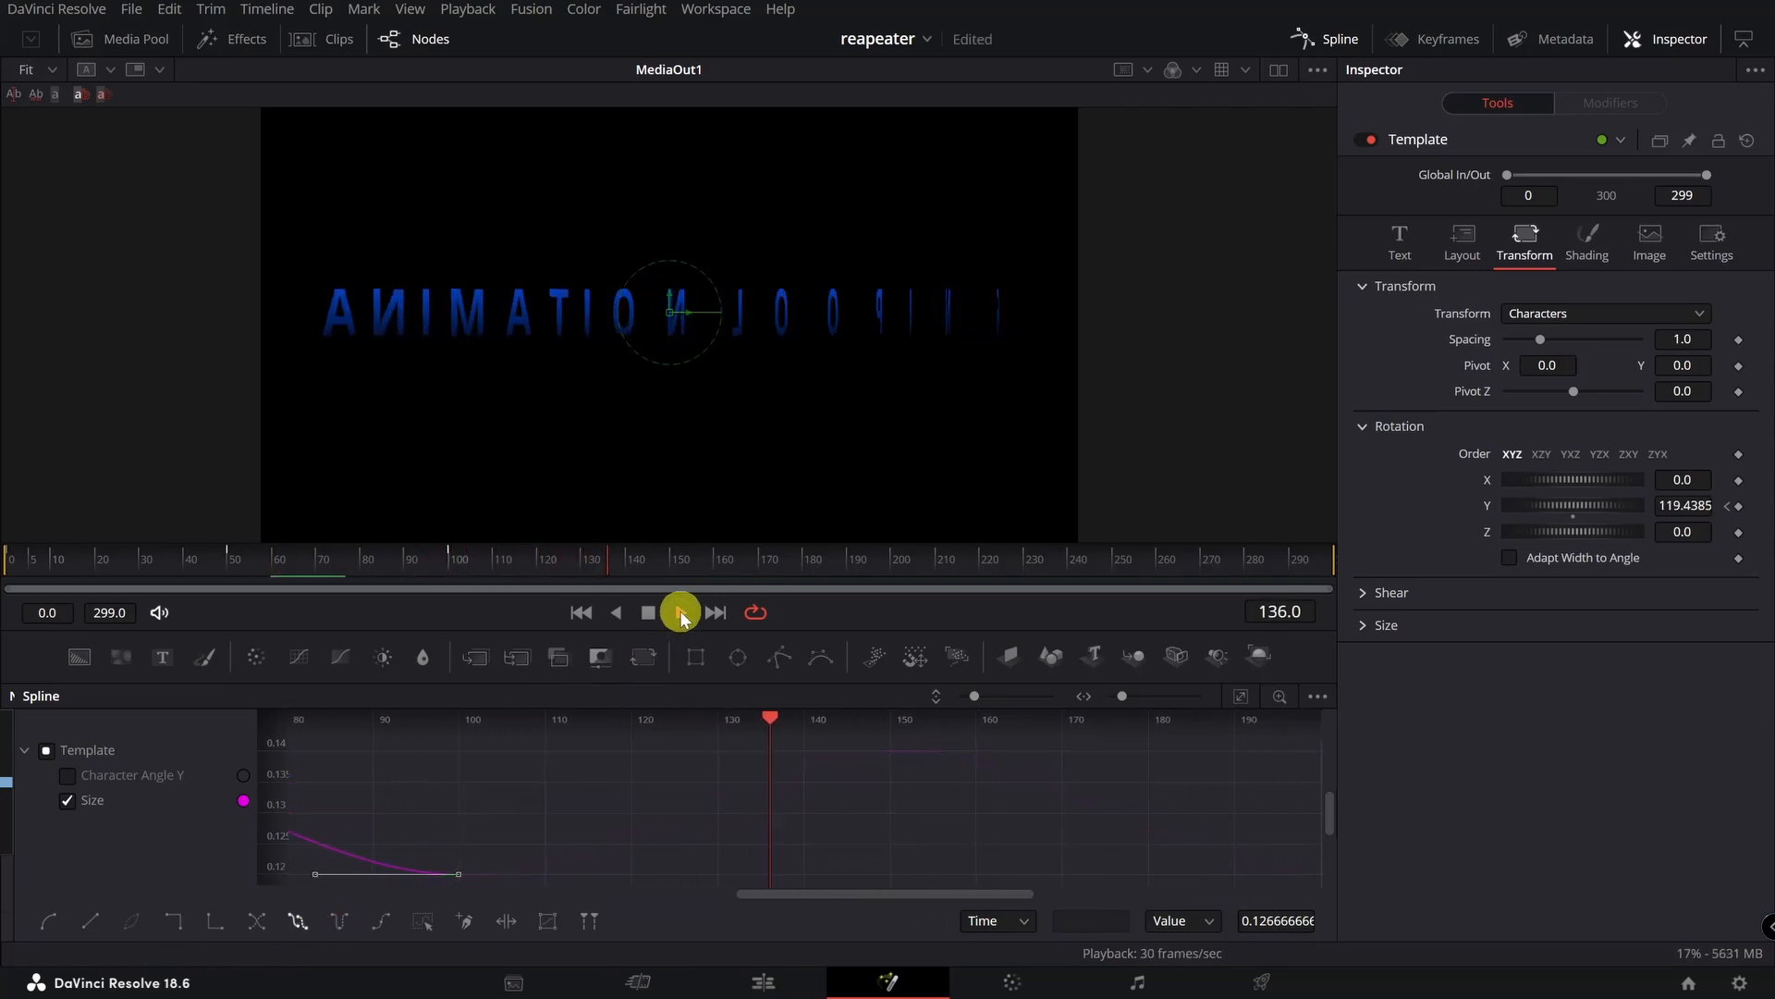